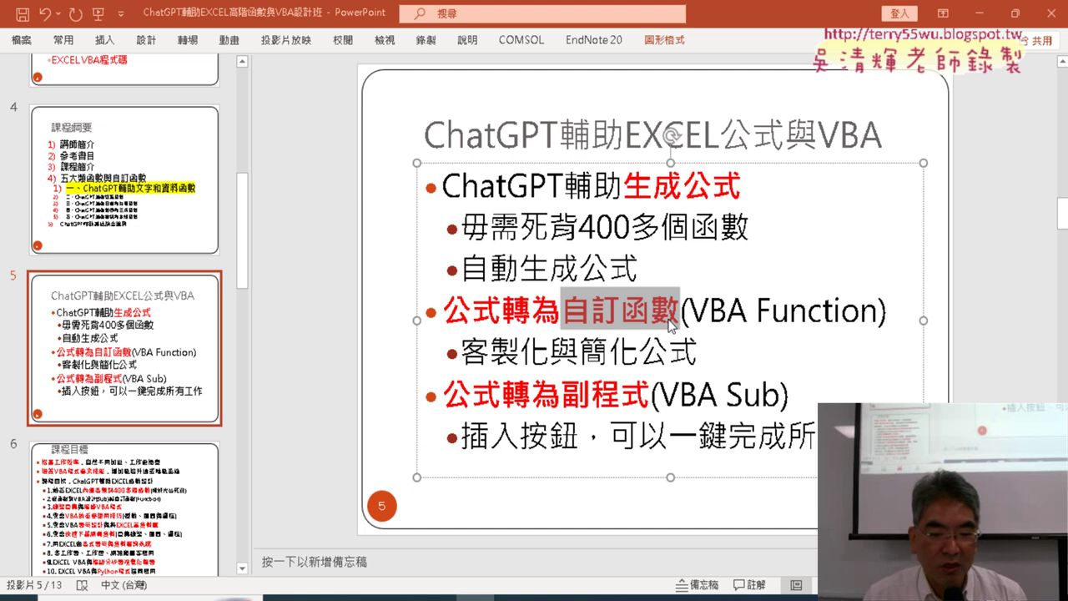
# Highlight 公式 and 函 in slide 5's bullet text while explaining
pyautogui.moveTo(639, 269); pyautogui.dragTo(580, 271)
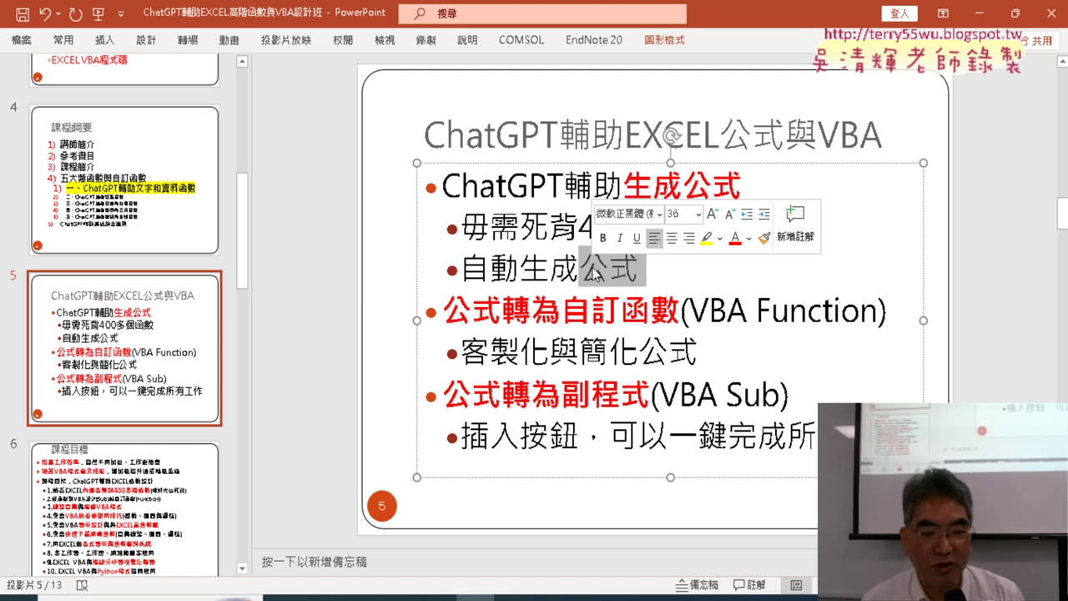
pyautogui.click(547, 229)
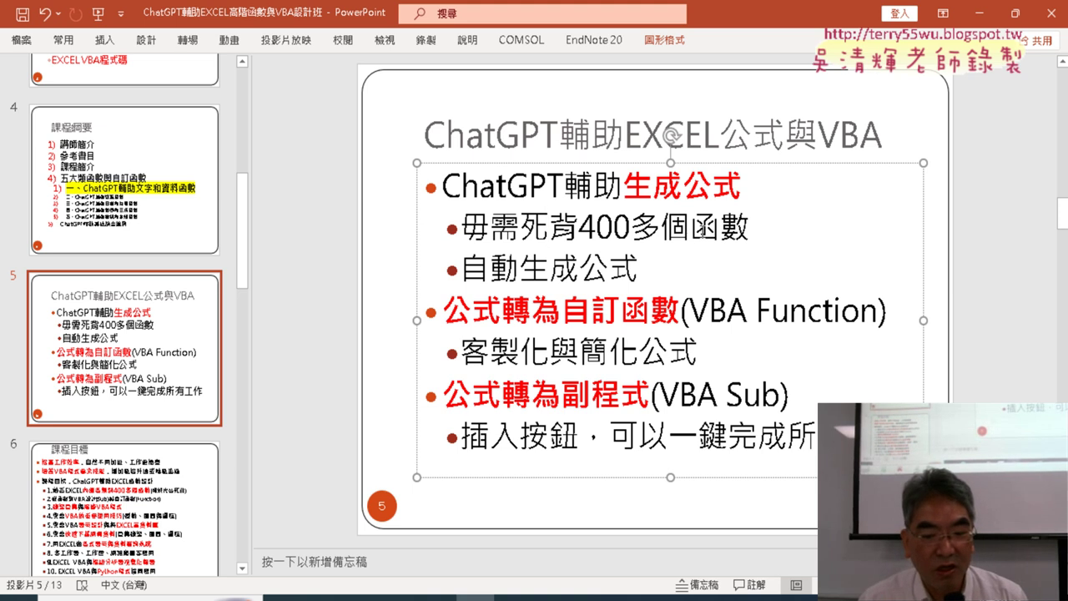
pyautogui.moveTo(689, 227); pyautogui.dragTo(739, 244)
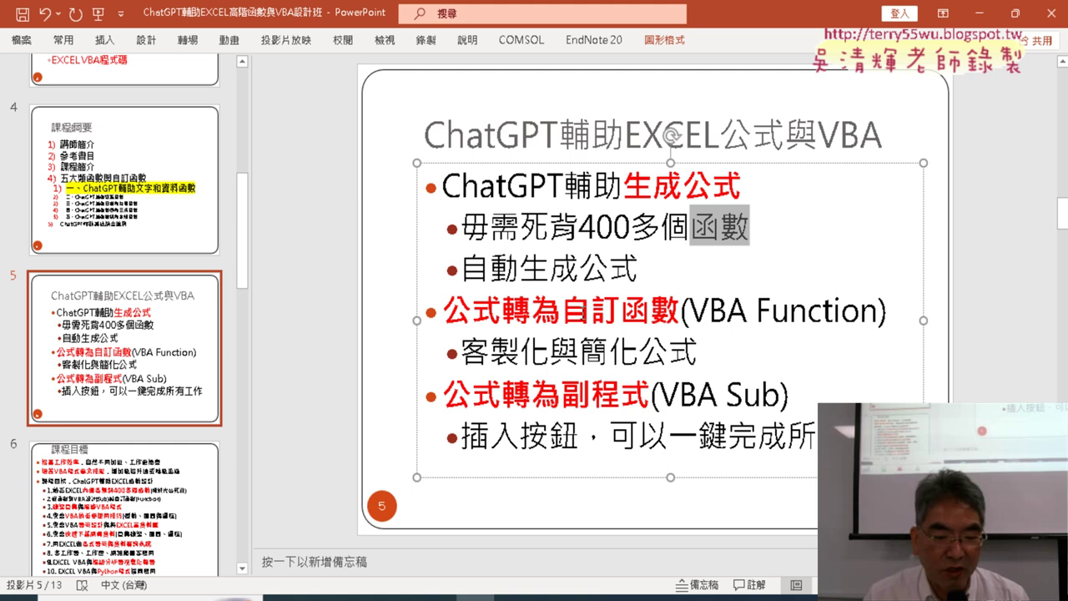
# Move 自訂函數 into the fourth bullet, undo the move, and switch to Chrome
pyautogui.moveTo(561, 318); pyautogui.dragTo(668, 324)
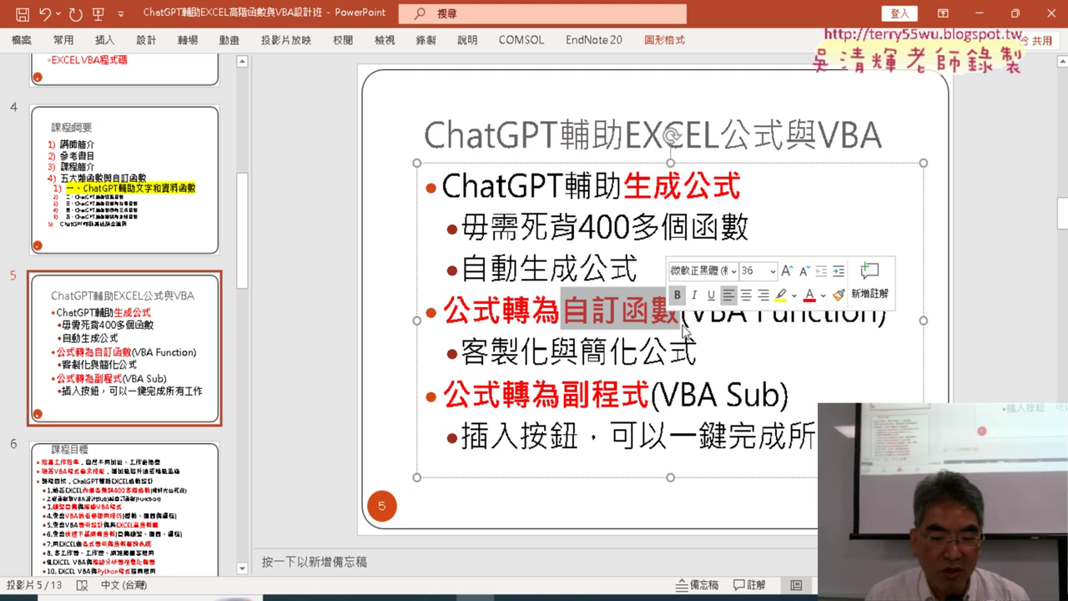
pyautogui.moveTo(678, 317); pyautogui.dragTo(627, 332)
pyautogui.click(595, 326)
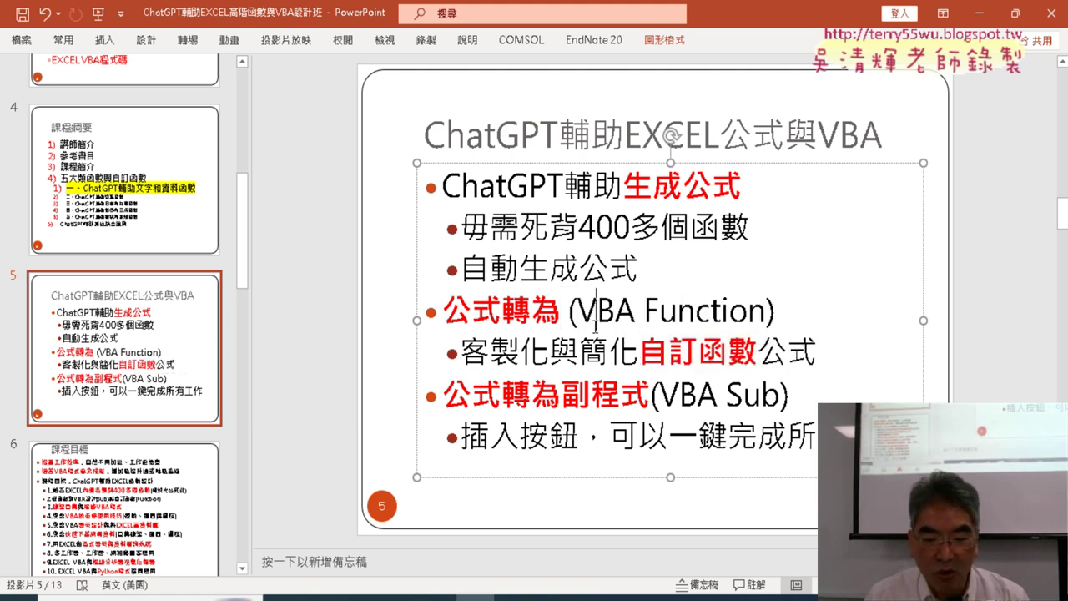
pyautogui.hotkey('ctrl', 'z')
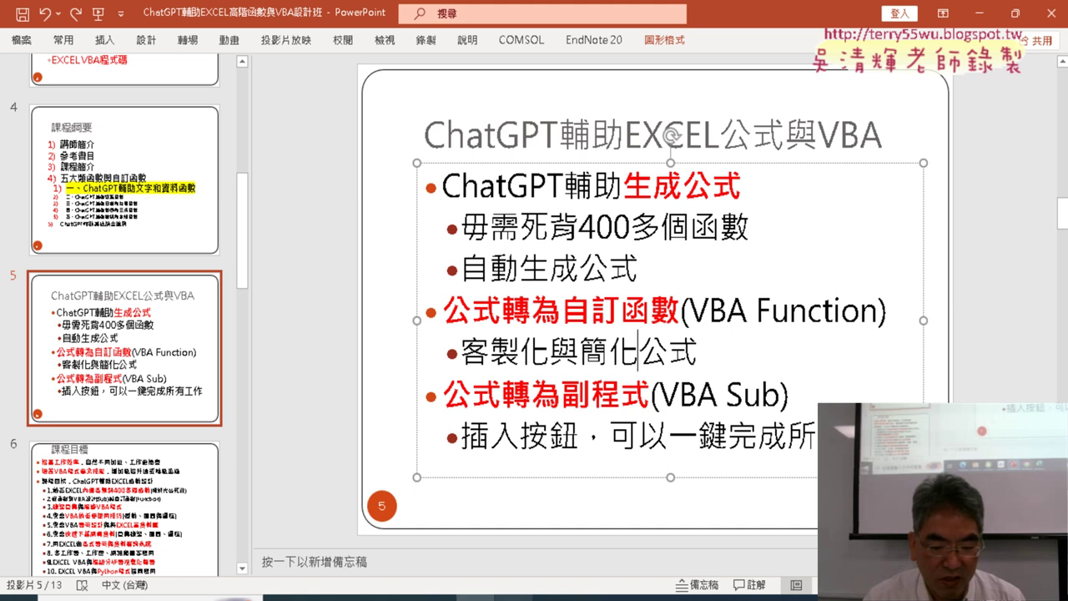
pyautogui.click(515, 596)
# Open the Google Docs handout and scroll through the phone-number formula question
pyautogui.click(317, 18)
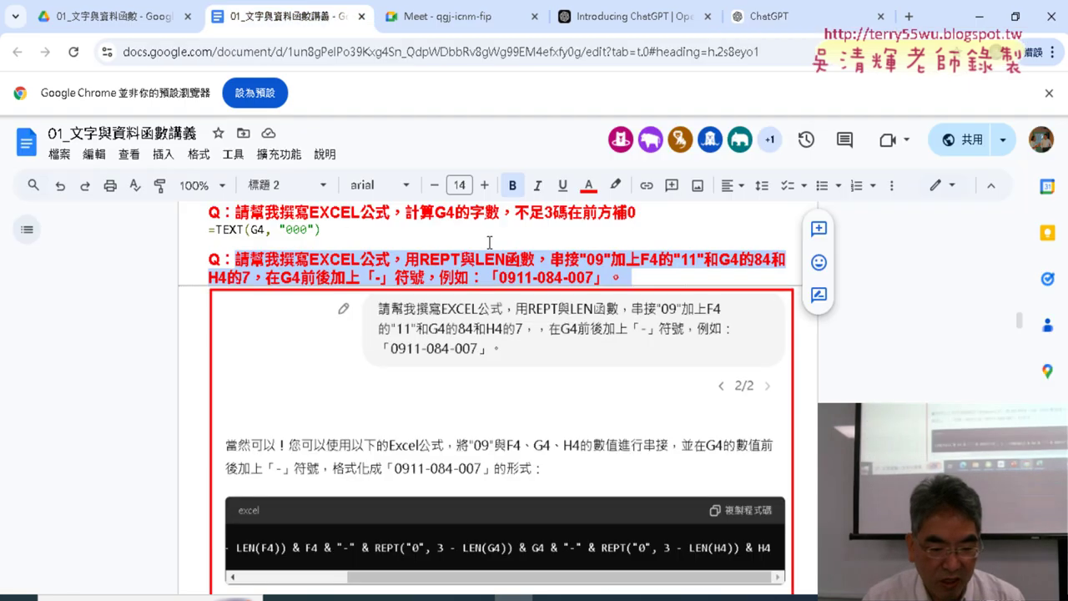
pyautogui.scroll(4, 488, 241)
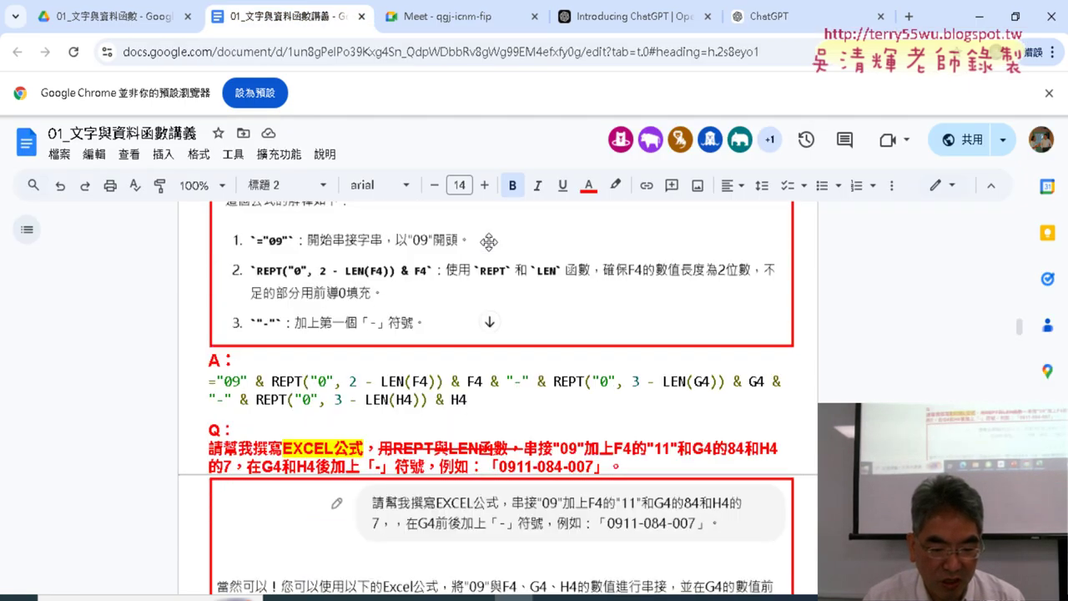
pyautogui.scroll(-1, 489, 241)
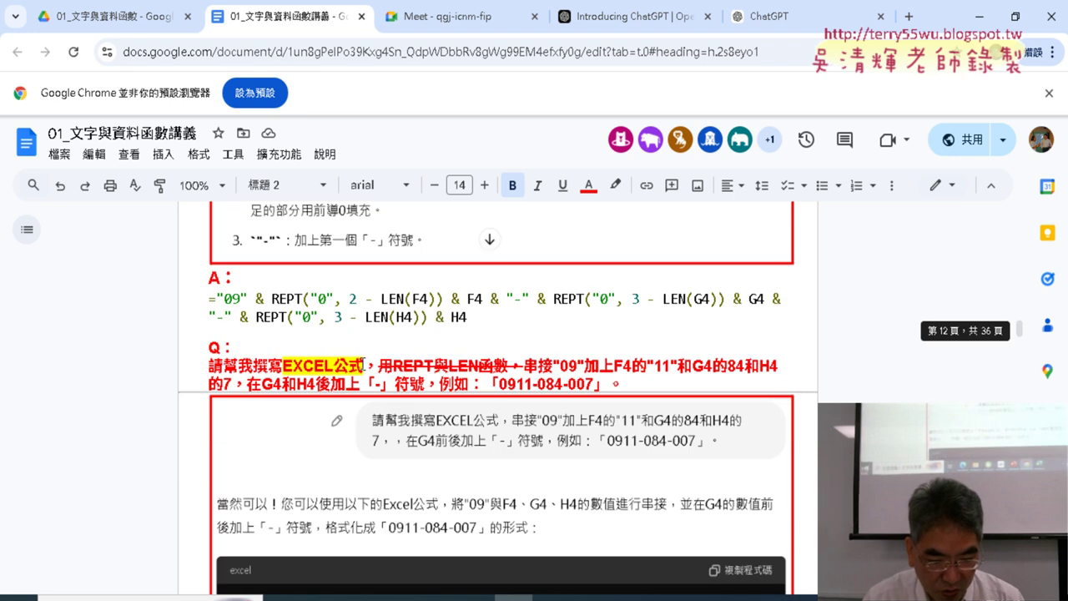
pyautogui.scroll(-2, 467, 250)
pyautogui.scroll(1, 459, 233)
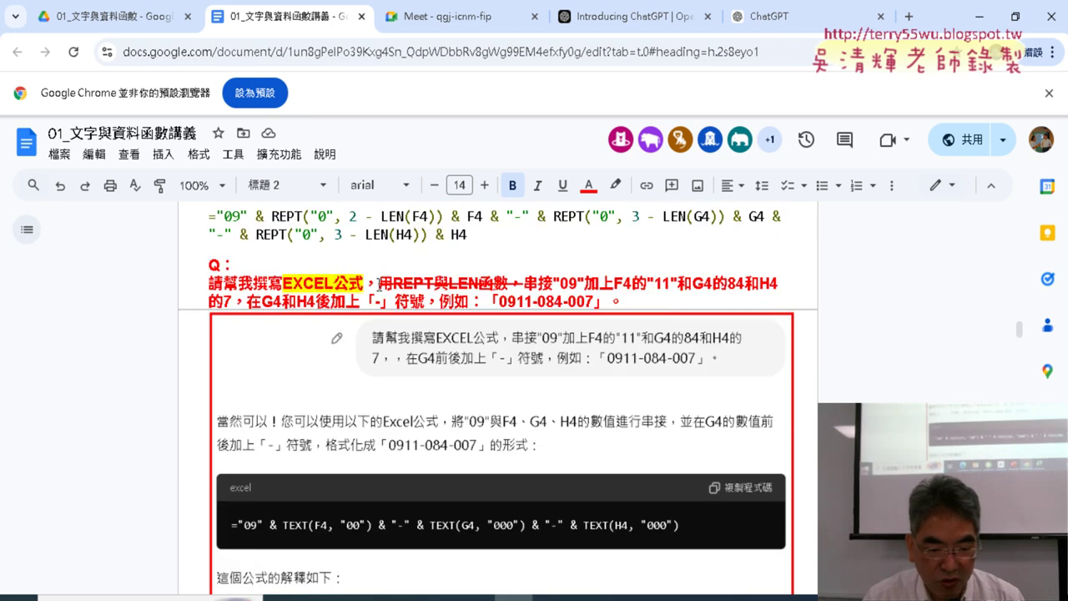
pyautogui.moveTo(378, 284); pyautogui.dragTo(524, 282)
# Highlight the TEXT-based answer formula and the VBA的Function程式 question heading
pyautogui.scroll(-3, 584, 300)
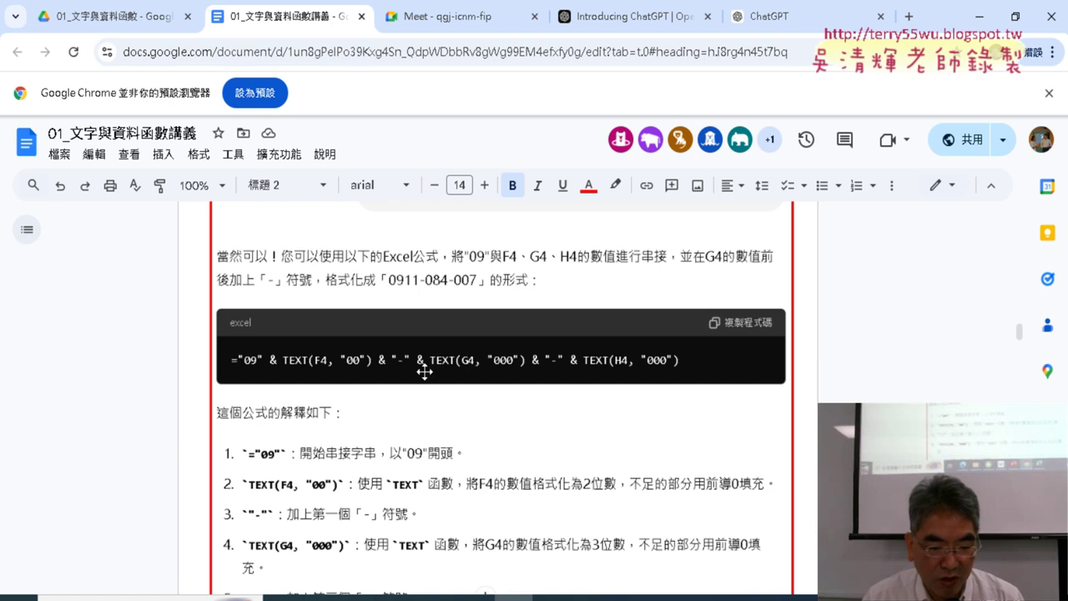
pyautogui.scroll(-3, 465, 377)
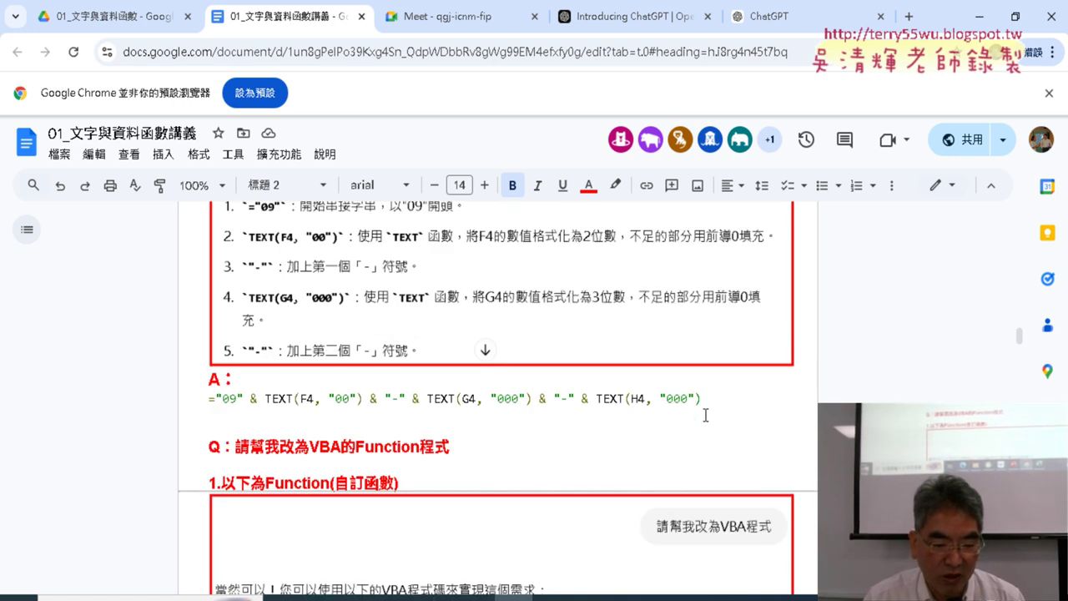
pyautogui.moveTo(705, 399); pyautogui.dragTo(208, 400)
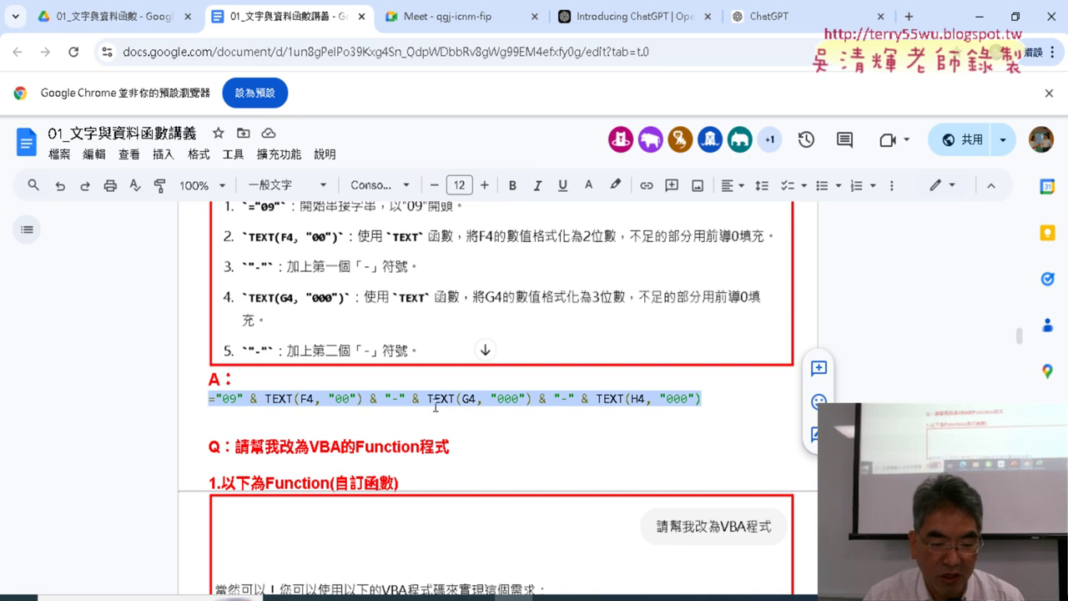
pyautogui.scroll(-1, 747, 418)
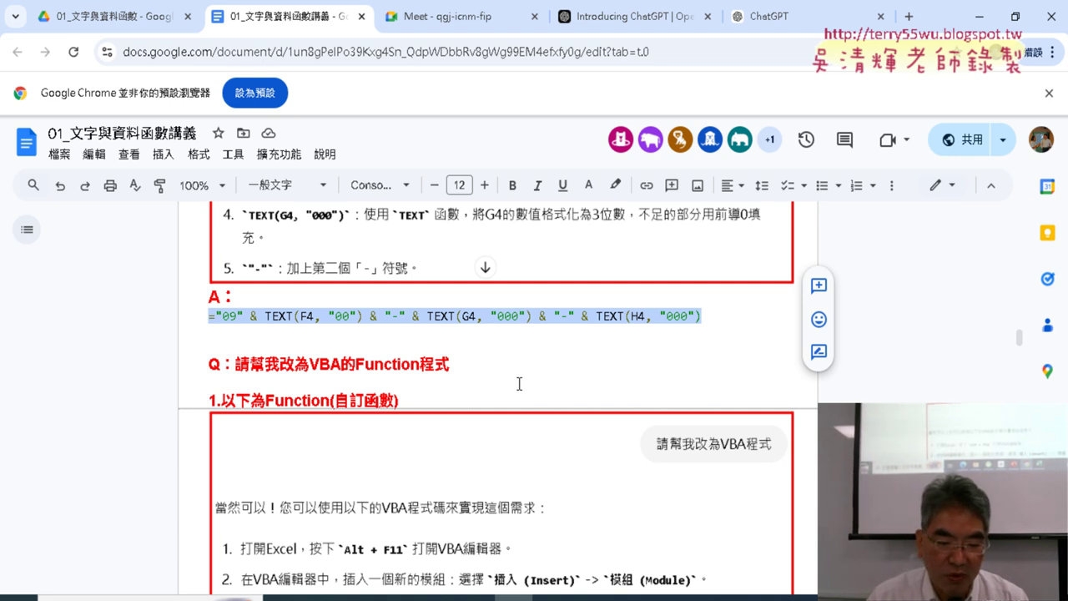
pyautogui.moveTo(464, 364); pyautogui.dragTo(267, 355)
# Scroll through ChatGPT's REPT/LEN formula answer, then go back to the Google Docs handout
pyautogui.click(799, 23)
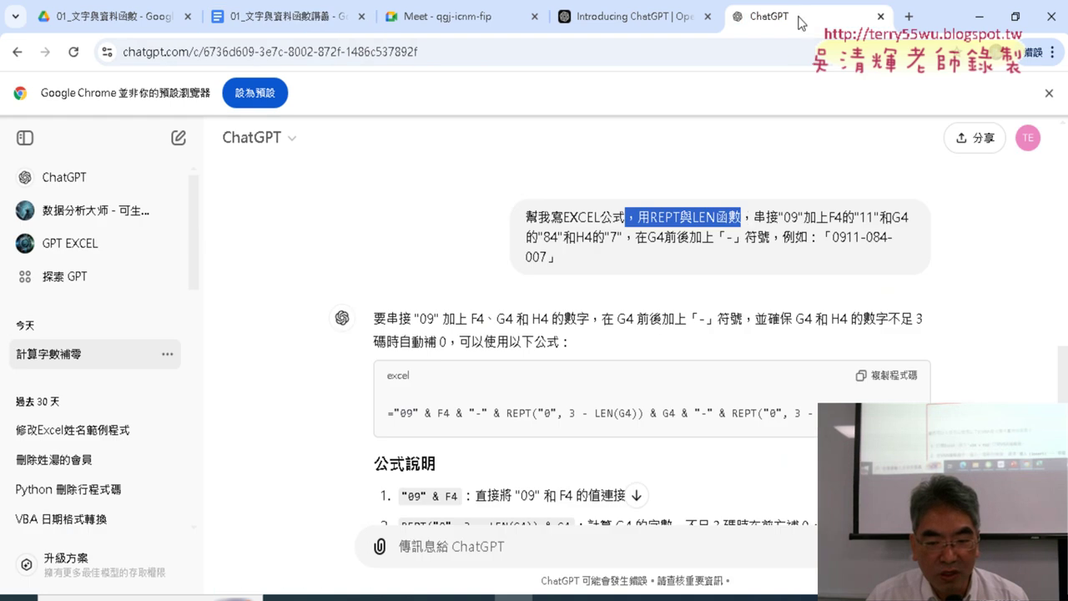
pyautogui.scroll(-2, 749, 338)
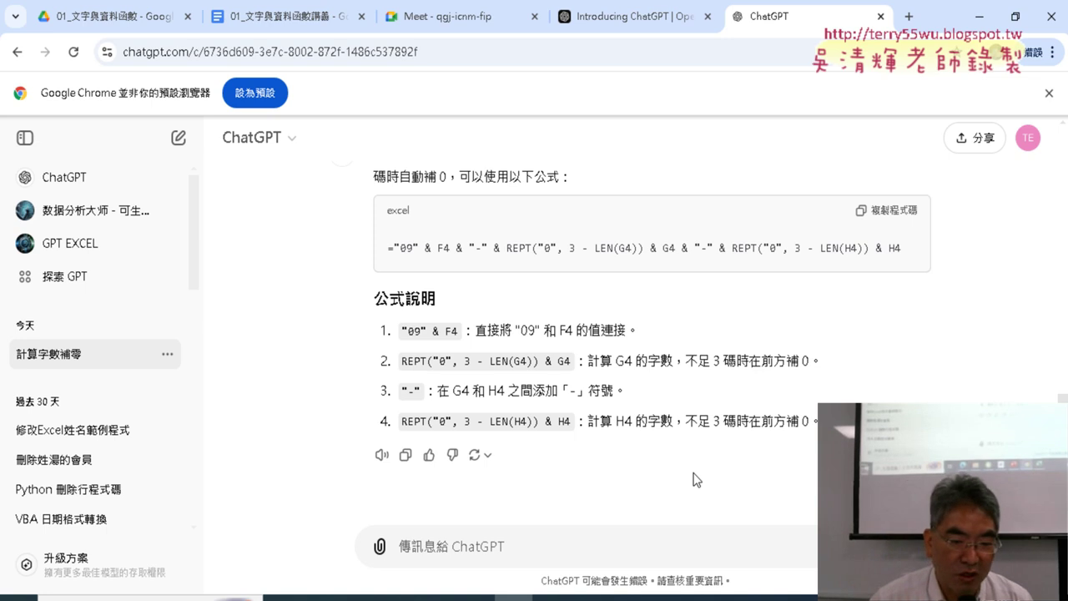
pyautogui.click(299, 18)
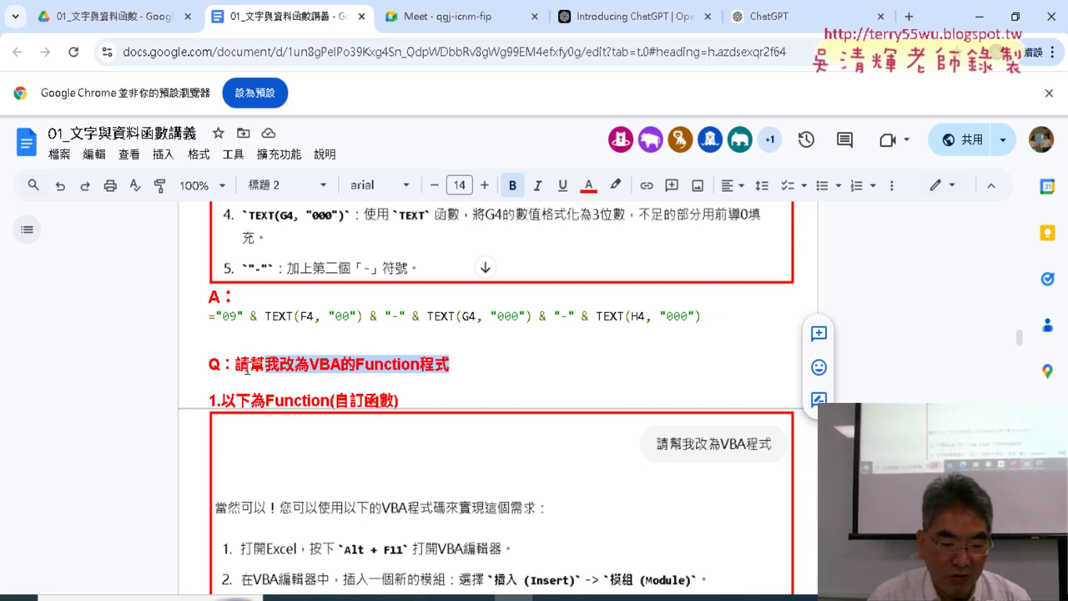
# Highlight the heading 請幫我改為VBA的Function程式, then return to ChatGPT
pyautogui.moveTo(237, 367); pyautogui.dragTo(449, 365)
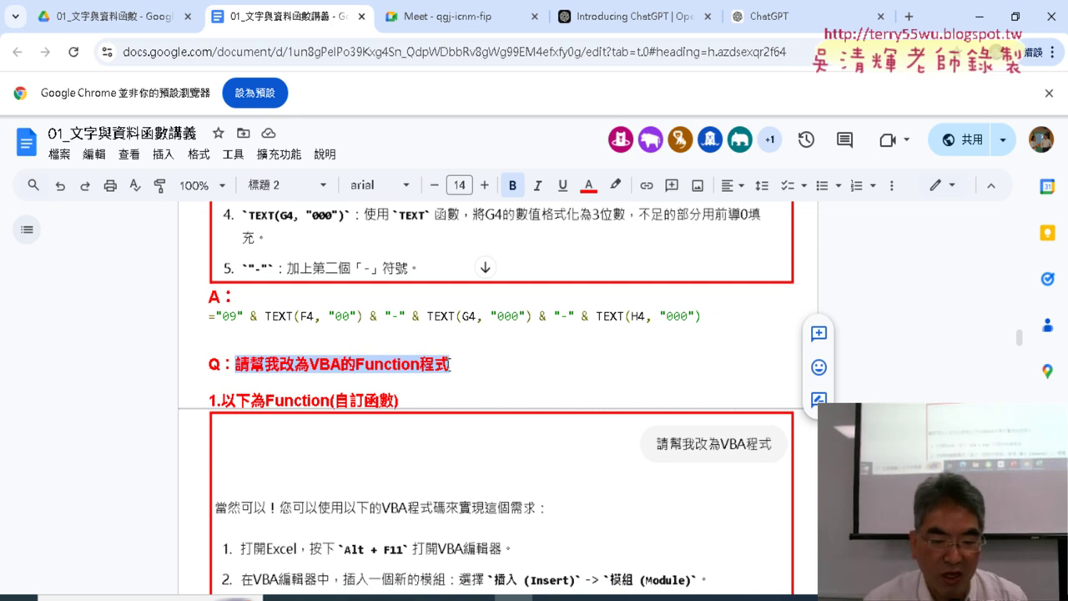
pyautogui.click(779, 21)
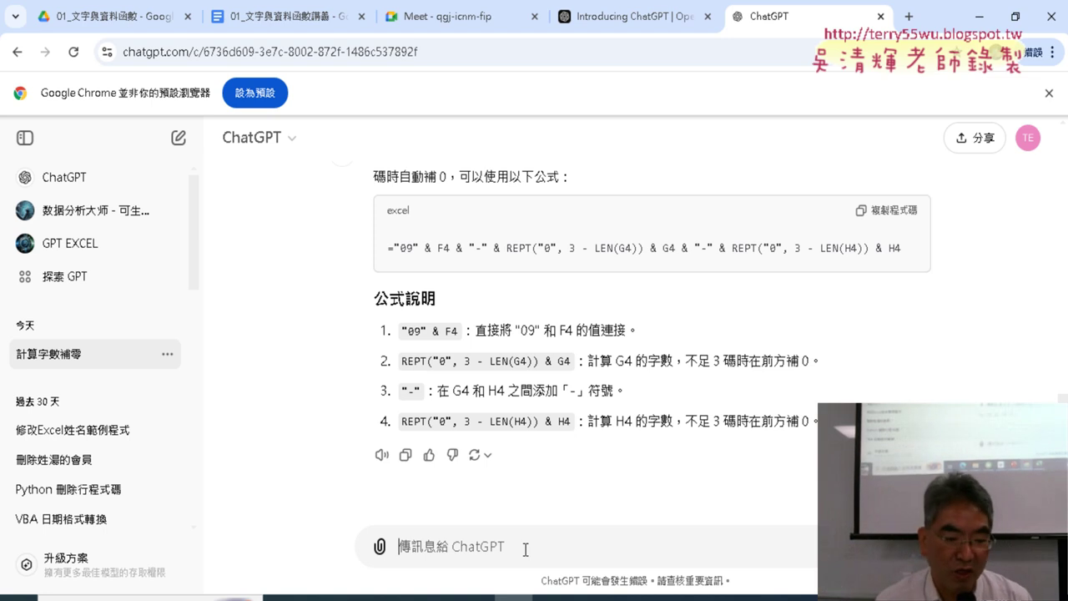
# Send ChatGPT '請幫我改為VBA的Function程式' to convert the REPT phone formula
pyautogui.write('請幫我改為VBA的Function程式')
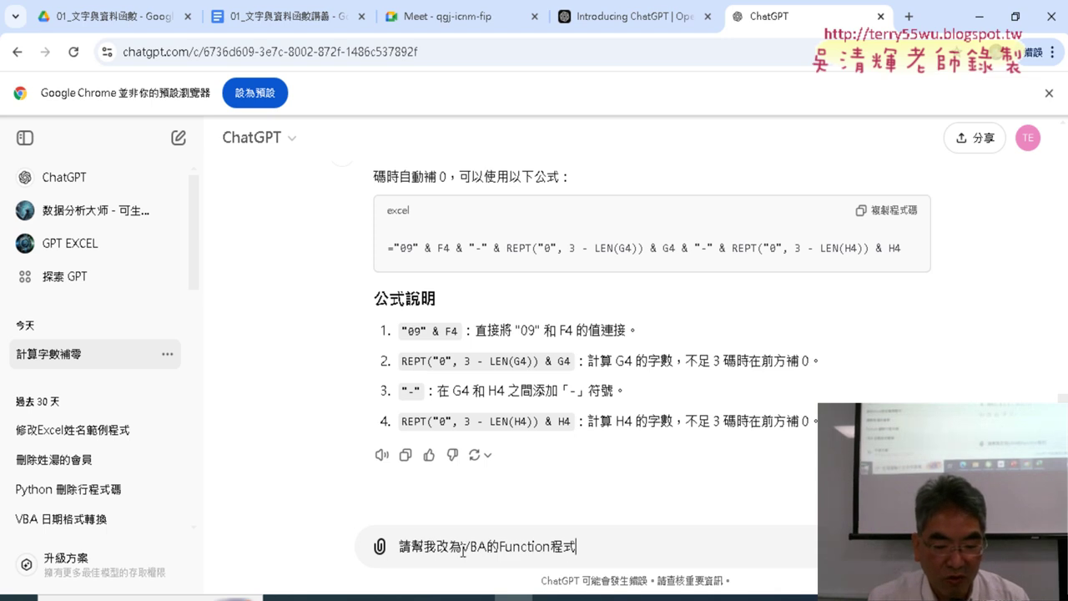
pyautogui.moveTo(463, 551); pyautogui.dragTo(586, 549)
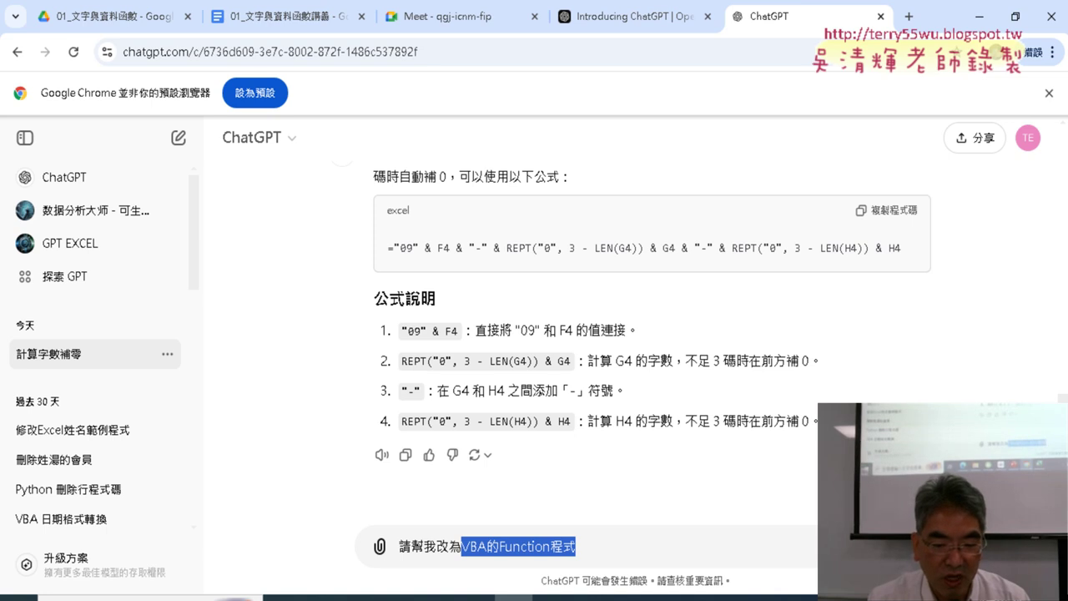
pyautogui.moveTo(901, 248); pyautogui.dragTo(375, 255)
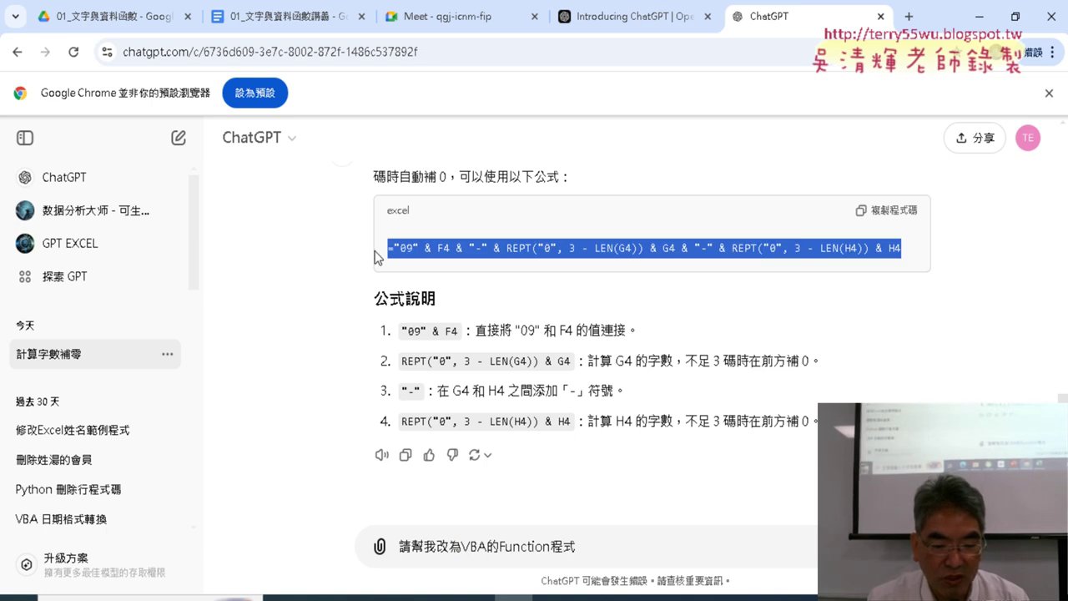
pyautogui.moveTo(576, 547); pyautogui.dragTo(462, 547)
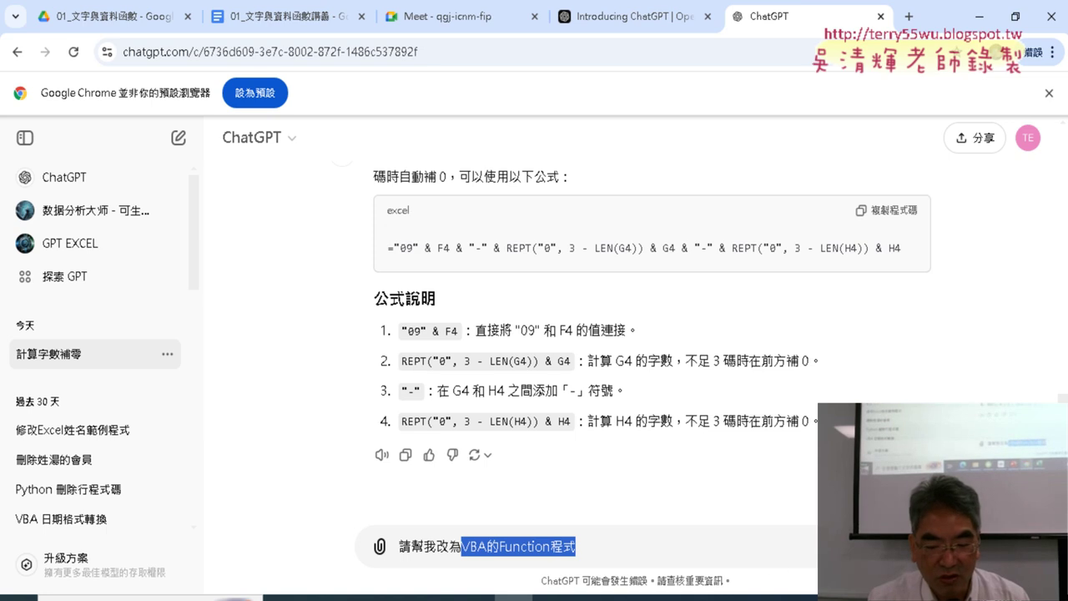
pyautogui.press('Return')
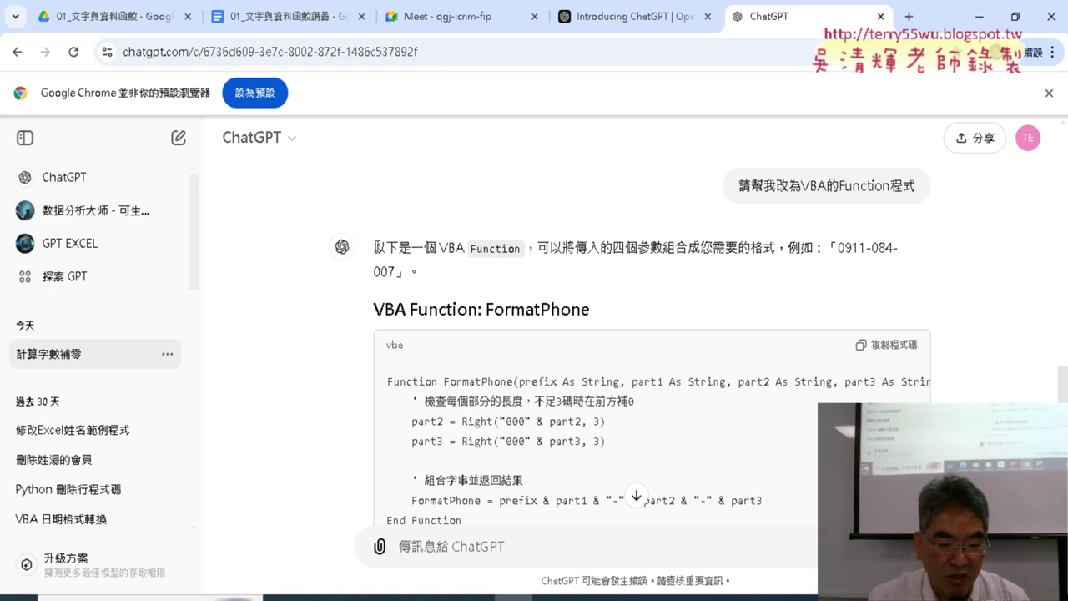
# Highlight the reply's intro about its four parameters and the example phone format
pyautogui.moveTo(375, 247); pyautogui.dragTo(519, 252)
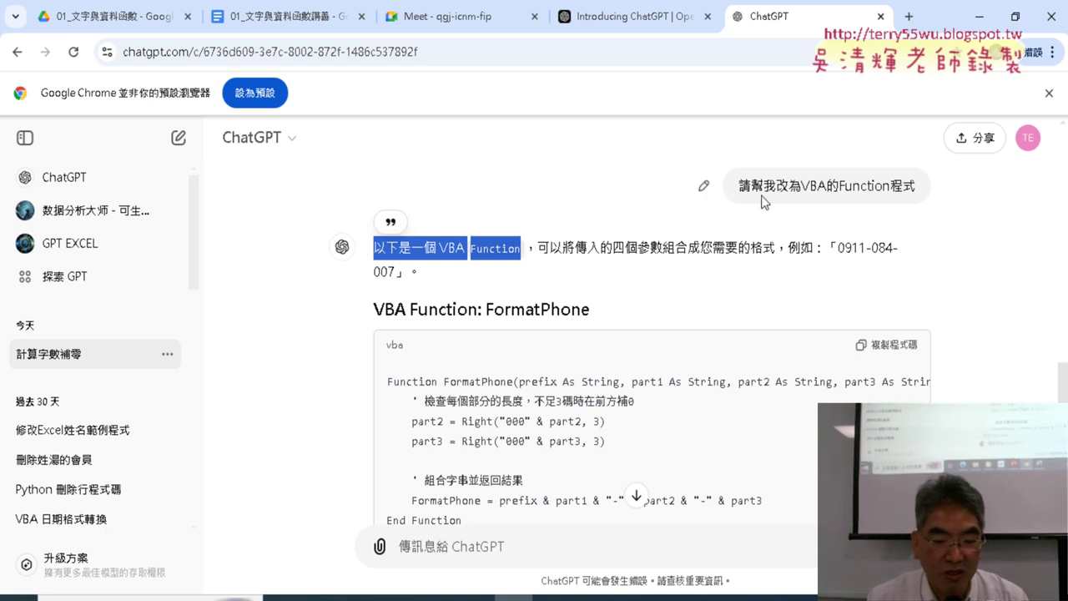
pyautogui.moveTo(538, 248); pyautogui.dragTo(666, 251)
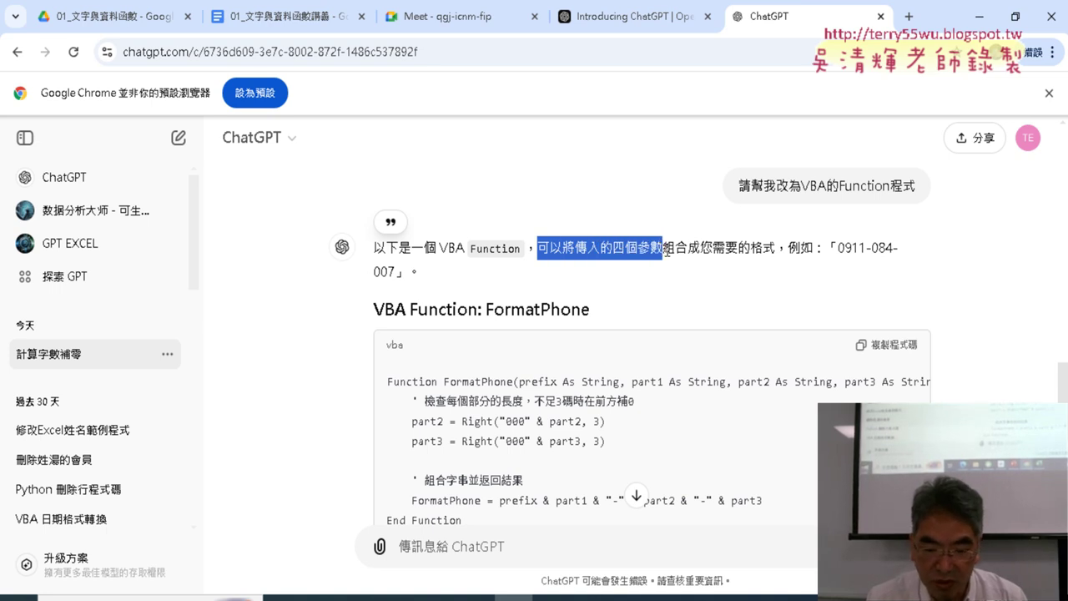
pyautogui.moveTo(666, 250); pyautogui.dragTo(777, 250)
pyautogui.click(641, 240)
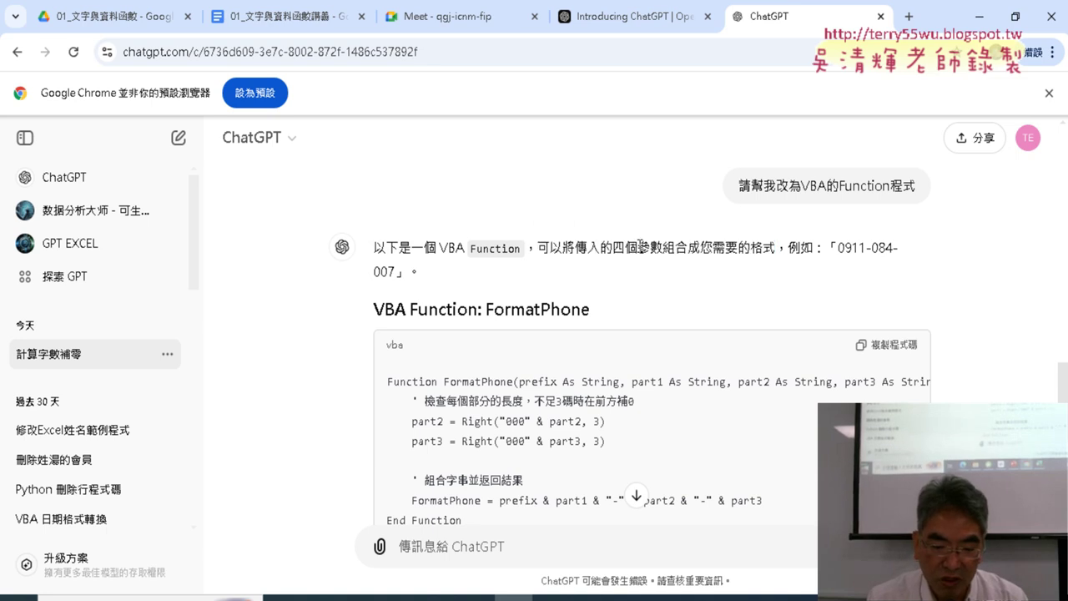
pyautogui.moveTo(613, 248); pyautogui.dragTo(662, 248)
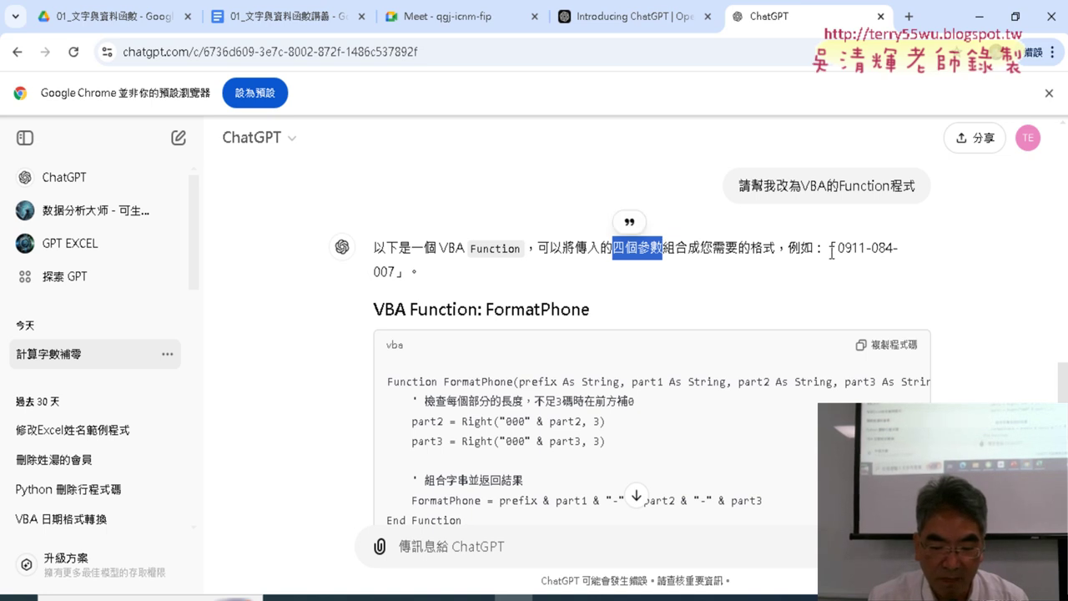
pyautogui.moveTo(837, 248); pyautogui.dragTo(902, 269)
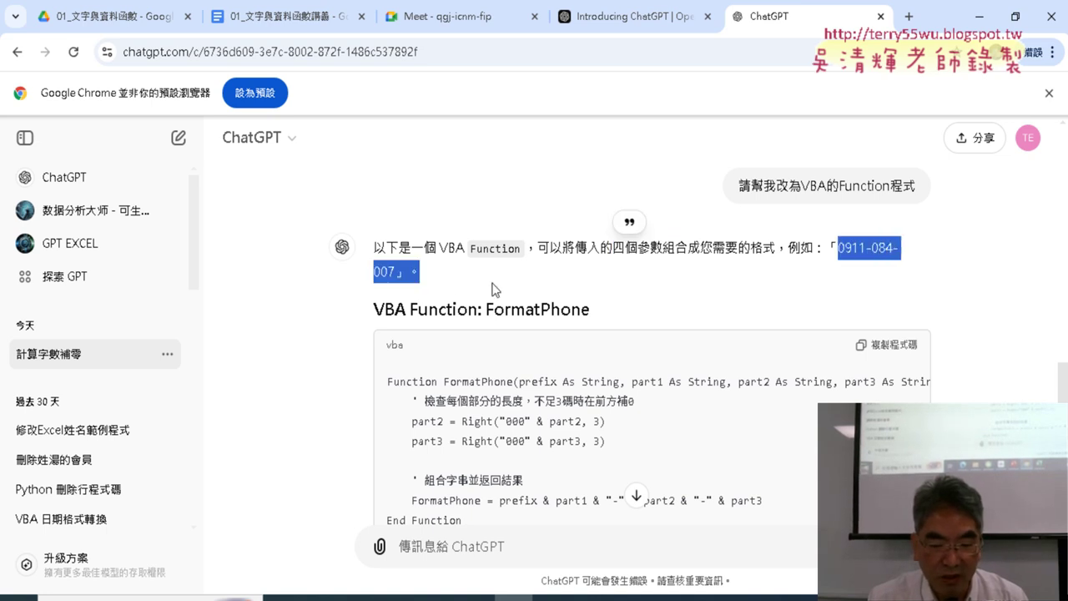
# Highlight the FormatPhone code from its Function line through End Function
pyautogui.scroll(-2, 716, 278)
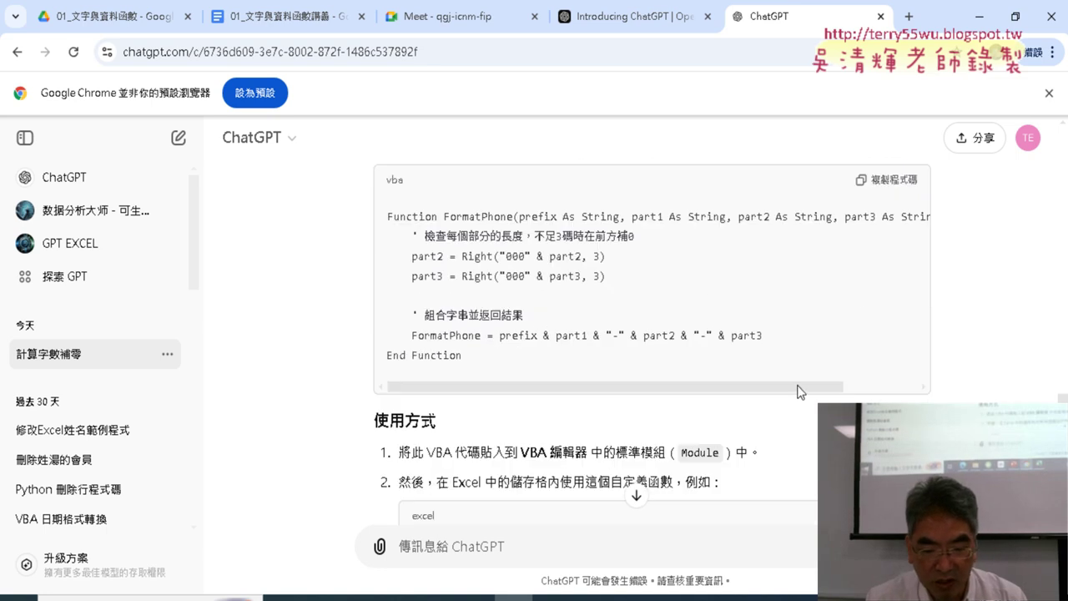
pyautogui.moveTo(801, 388); pyautogui.dragTo(915, 388)
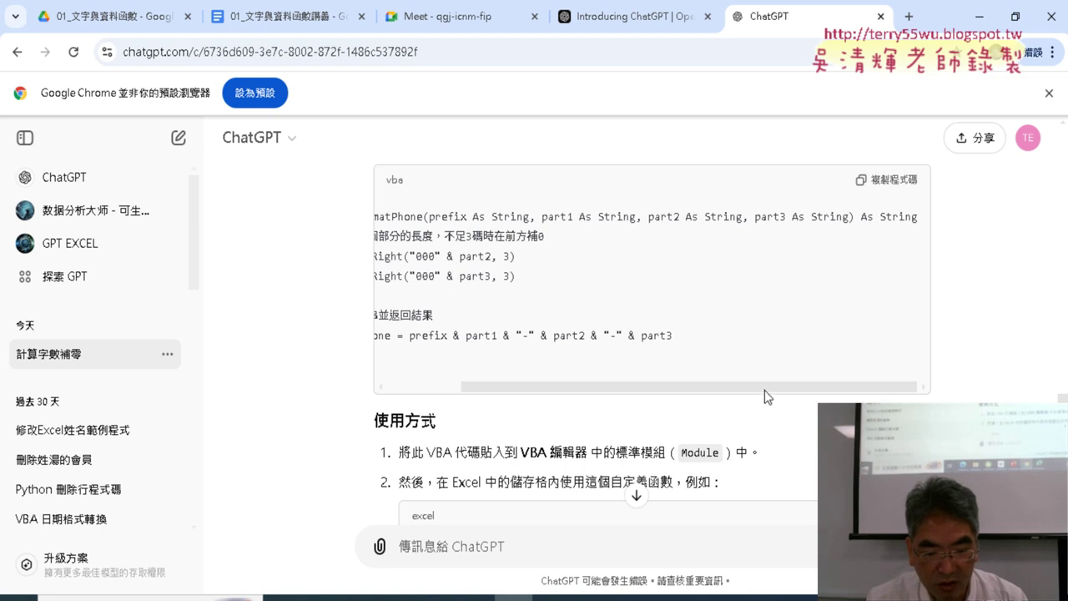
pyautogui.moveTo(764, 387); pyautogui.dragTo(533, 387)
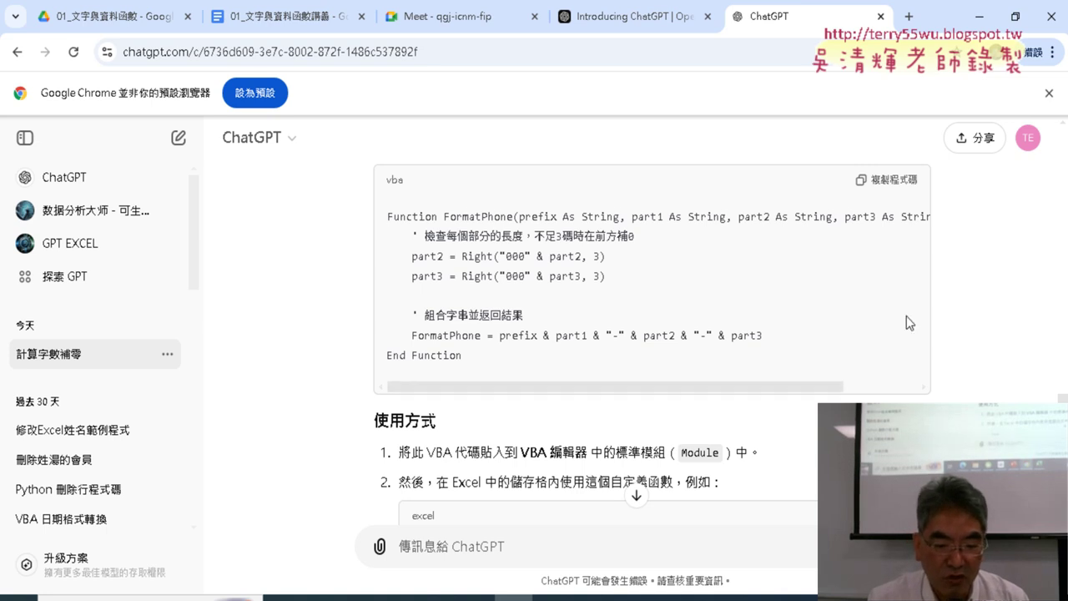
pyautogui.moveTo(387, 218); pyautogui.dragTo(432, 219)
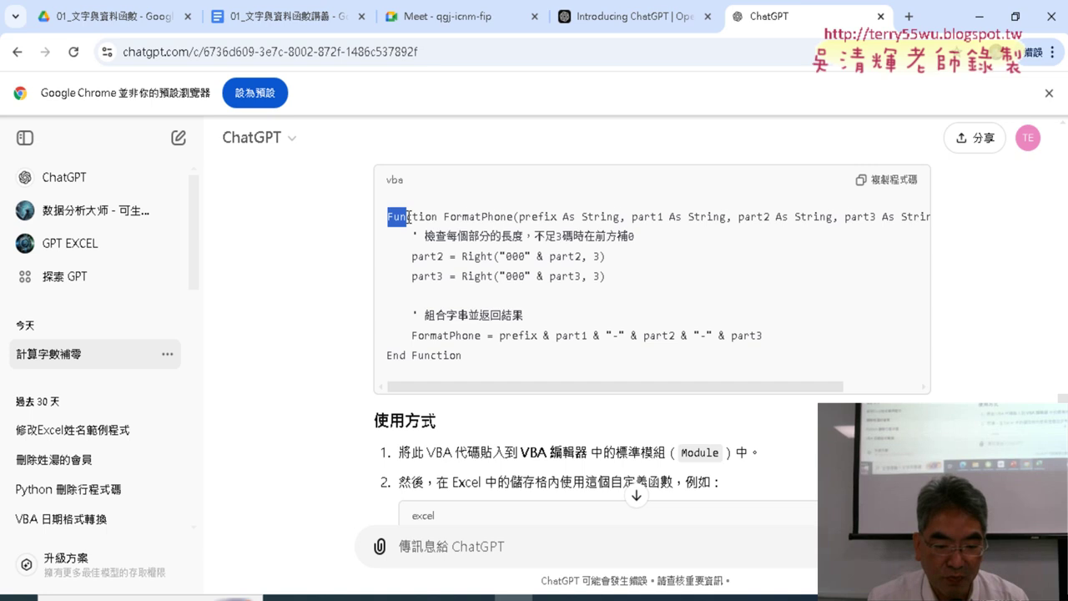
pyautogui.click(523, 234)
pyautogui.moveTo(390, 219)
pyautogui.mouseDown()
pyautogui.moveTo(540, 218)
pyautogui.moveTo(515, 214)
pyautogui.mouseUp()
pyautogui.moveTo(464, 359)
pyautogui.mouseDown()
pyautogui.moveTo(397, 258)
pyautogui.moveTo(389, 219)
pyautogui.mouseUp()
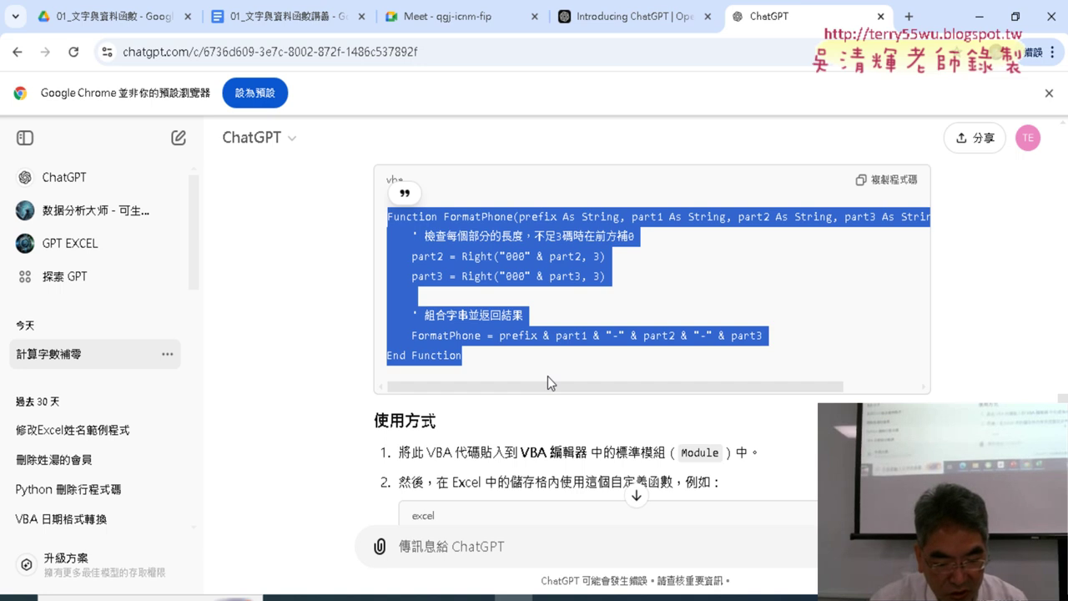
# Scroll to the 使用方式 steps and highlight 'VBA 編輯器' and 'Module'
pyautogui.scroll(-1, 543, 379)
pyautogui.scroll(-1, 539, 382)
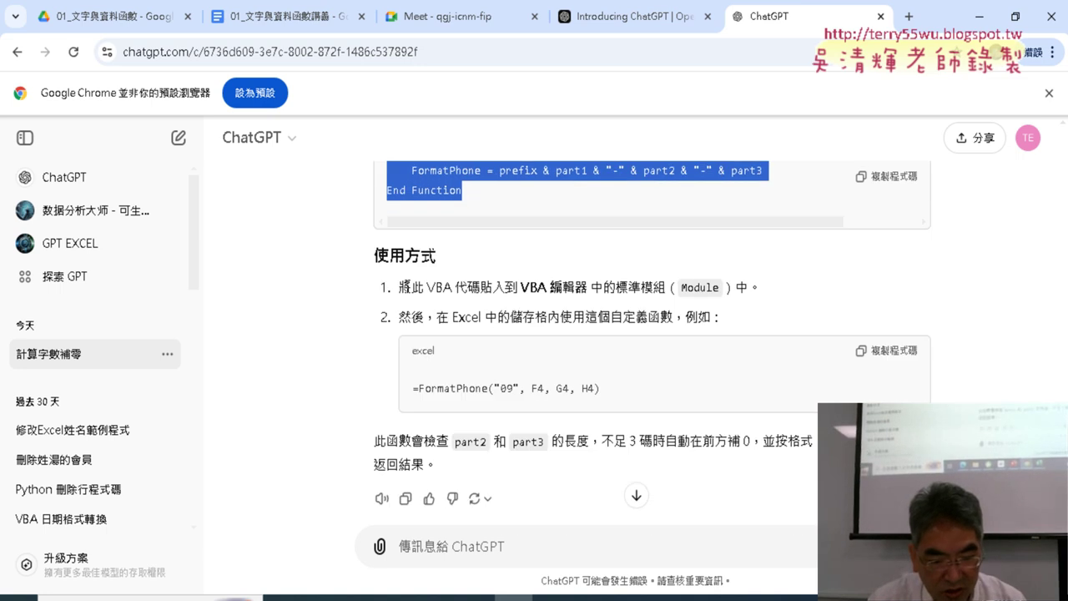
pyautogui.moveTo(522, 287); pyautogui.dragTo(588, 287)
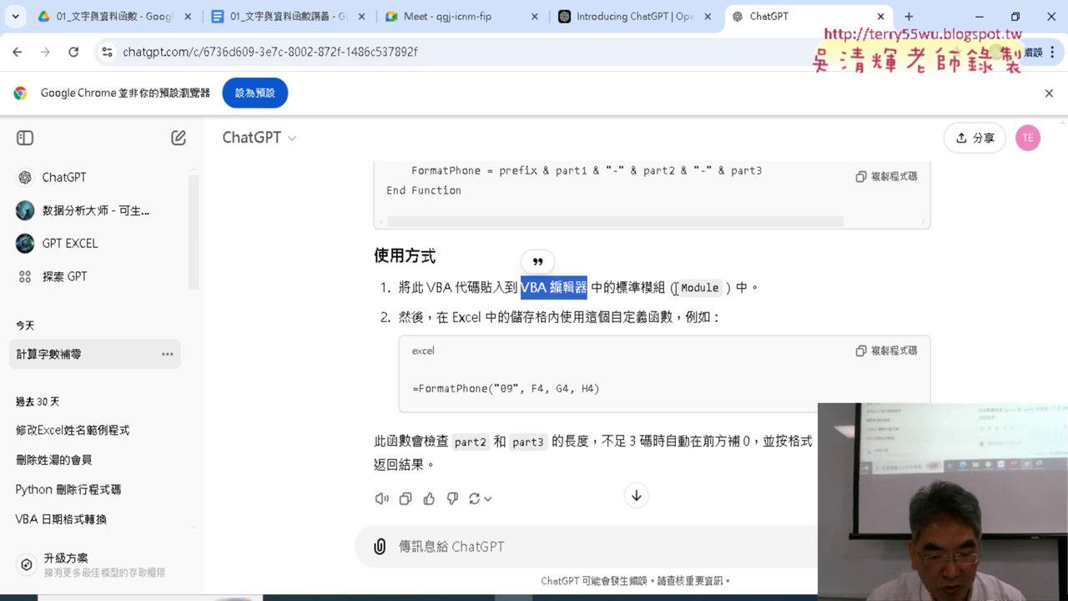
pyautogui.moveTo(676, 288); pyautogui.dragTo(721, 288)
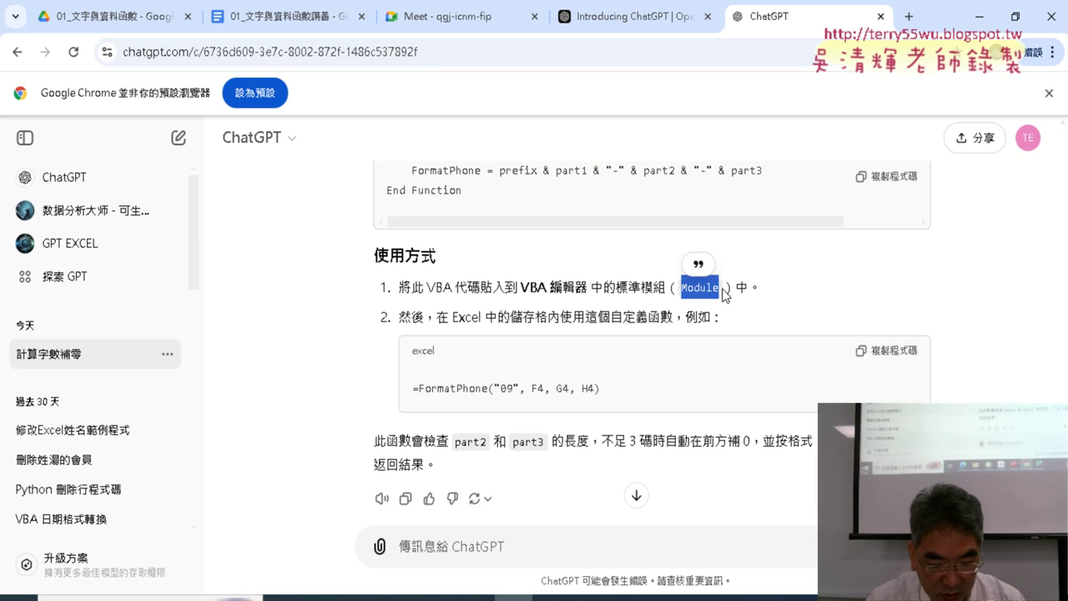
pyautogui.scroll(-1, 724, 293)
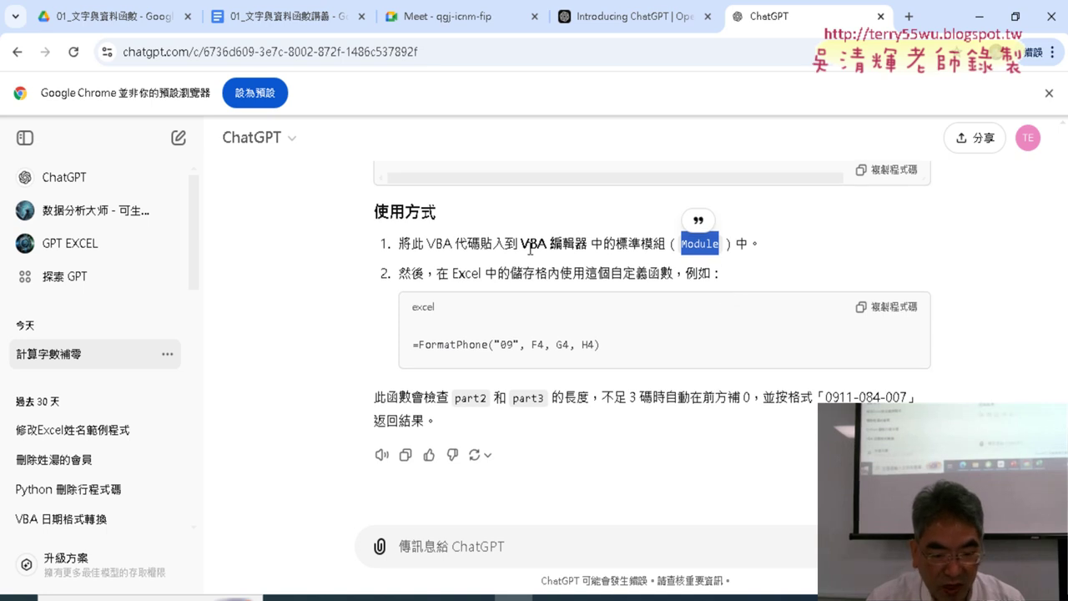
pyautogui.moveTo(519, 244); pyautogui.dragTo(588, 247)
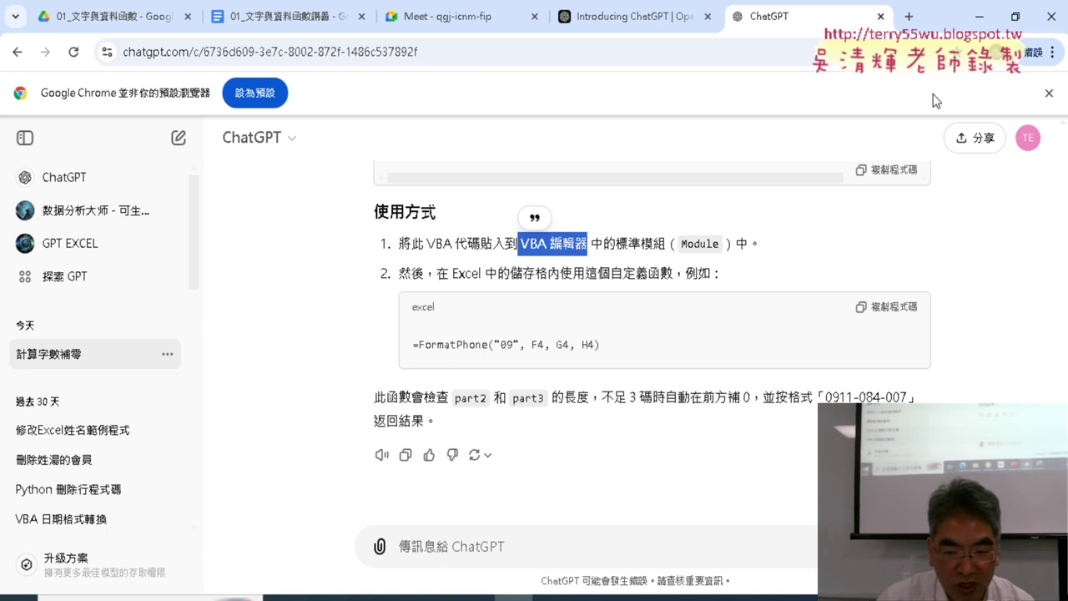
# Switch to Excel, open the VBA editor with Alt+F11, and resize its window
pyautogui.click(980, 16)
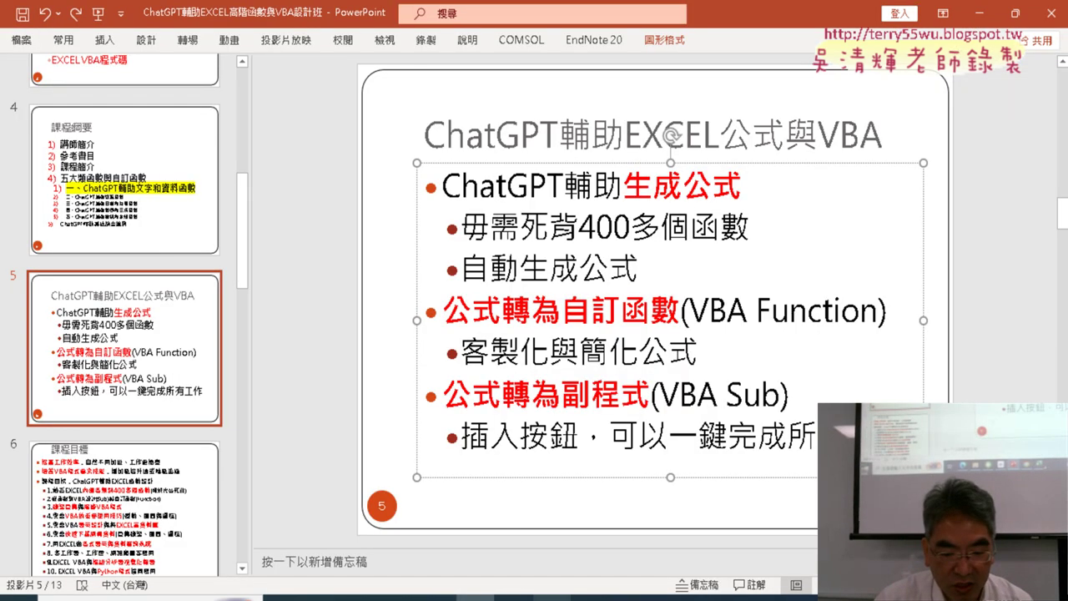
pyautogui.hotkey('alt', 'Tab')
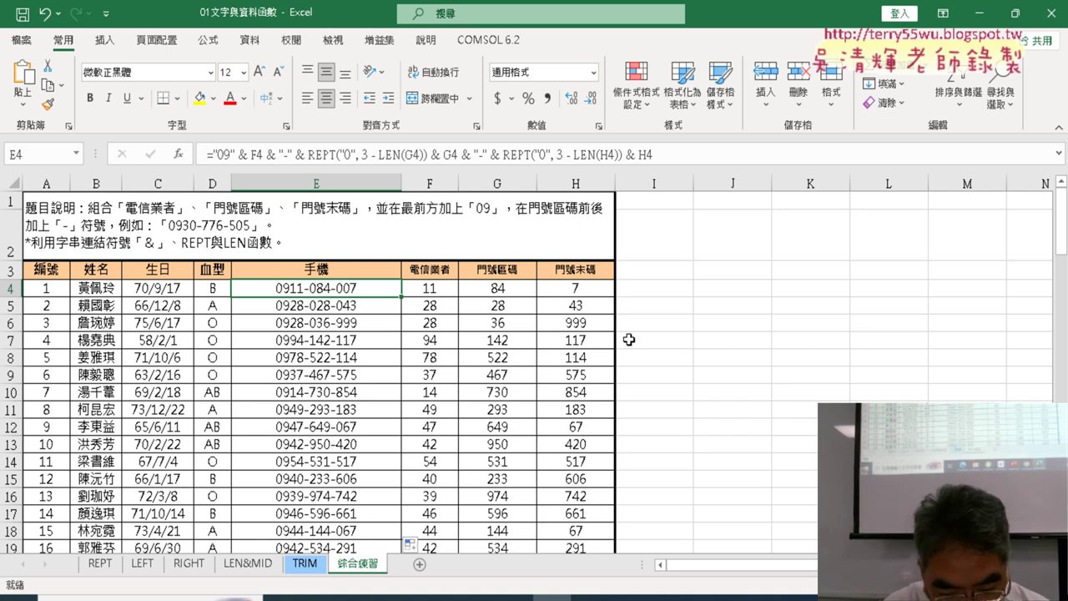
pyautogui.hotkey('alt', 'F11')
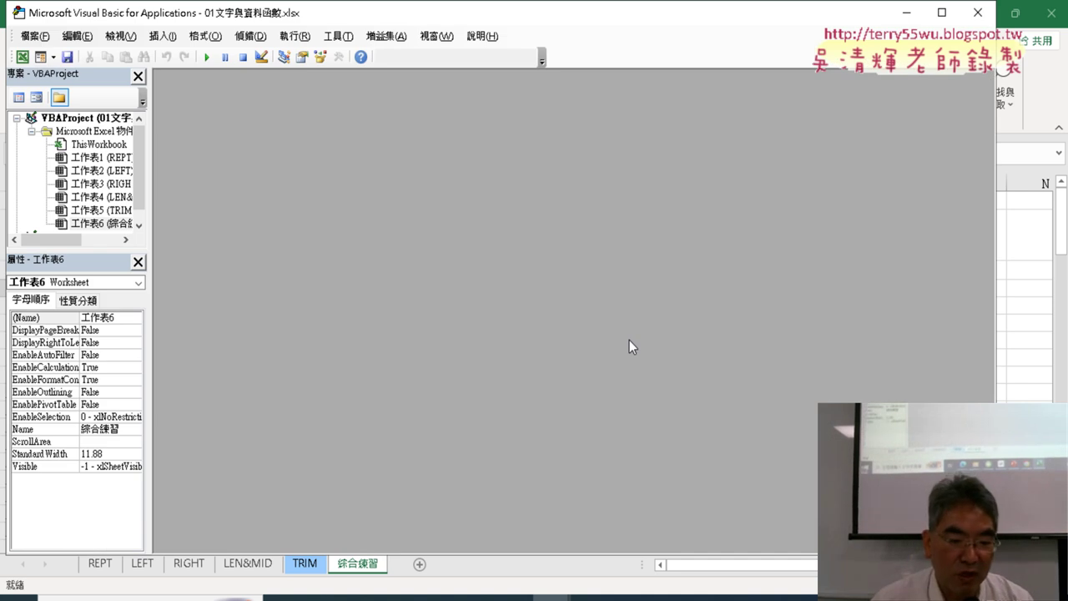
pyautogui.moveTo(376, 12); pyautogui.dragTo(418, 83)
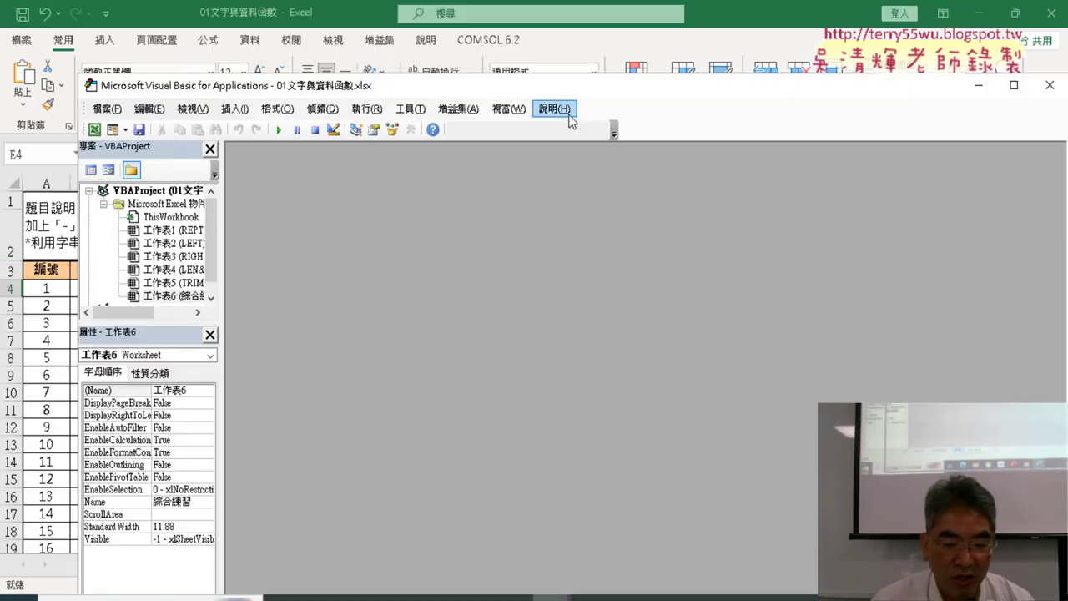
pyautogui.moveTo(950, 100); pyautogui.dragTo(877, 93)
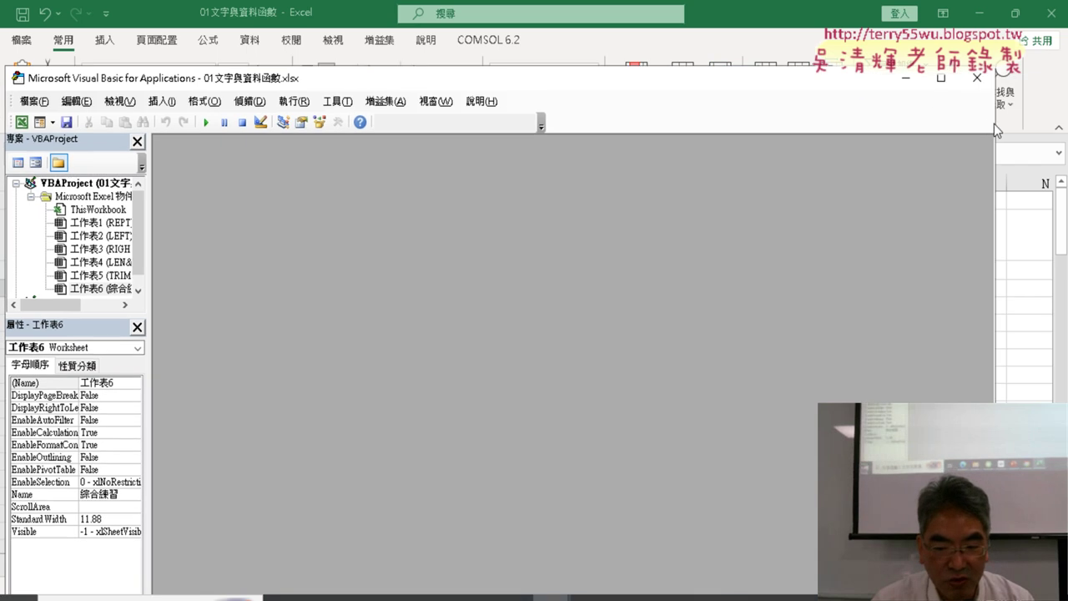
pyautogui.moveTo(994, 124); pyautogui.dragTo(716, 124)
pyautogui.moveTo(535, 87); pyautogui.dragTo(785, 58)
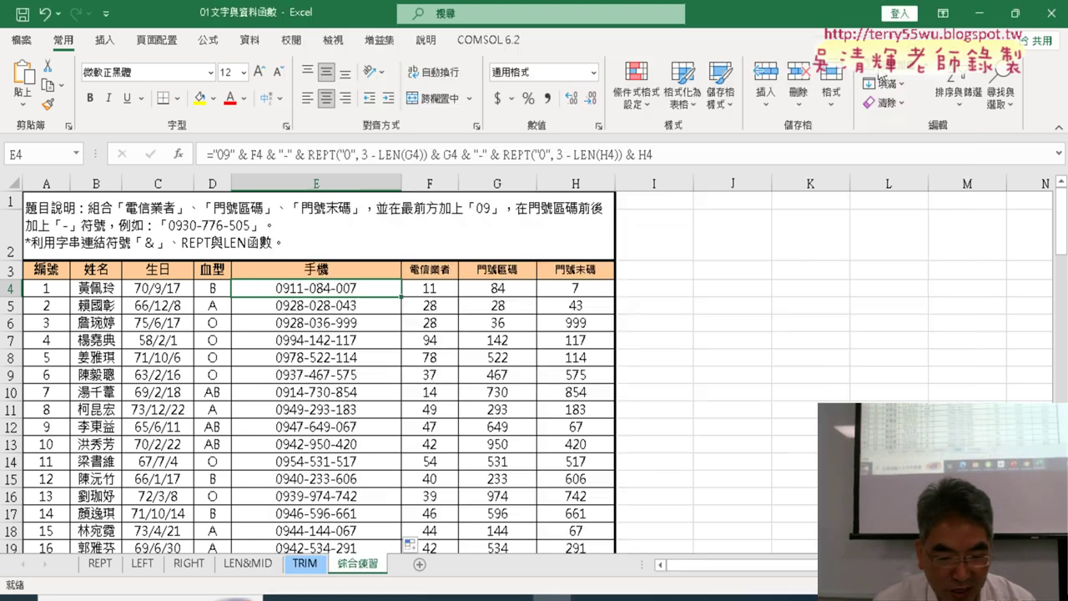
pyautogui.click(950, 48)
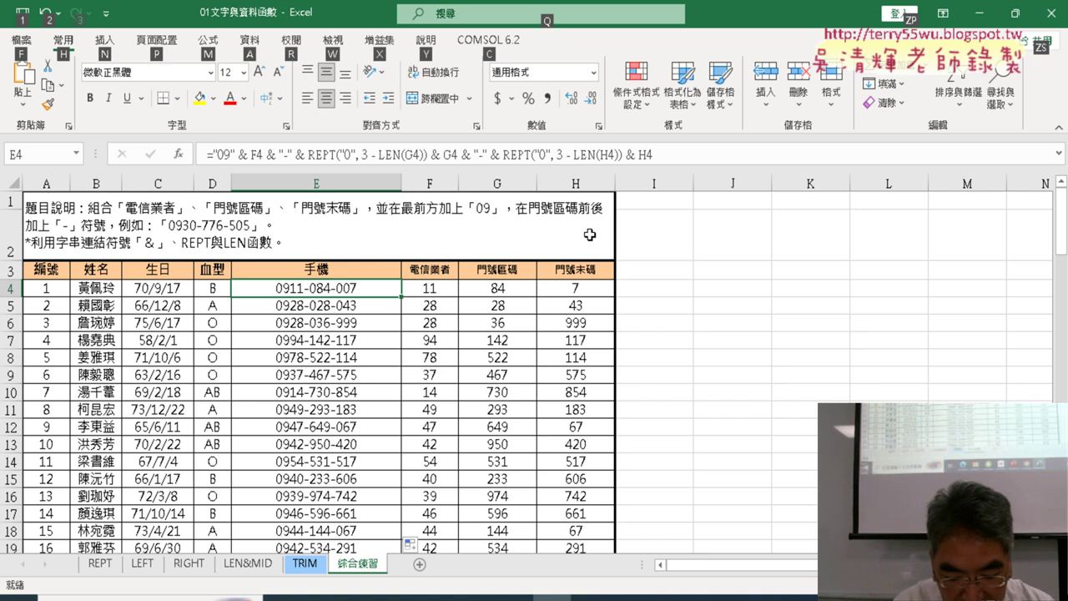
pyautogui.hotkey('alt', 'F11')
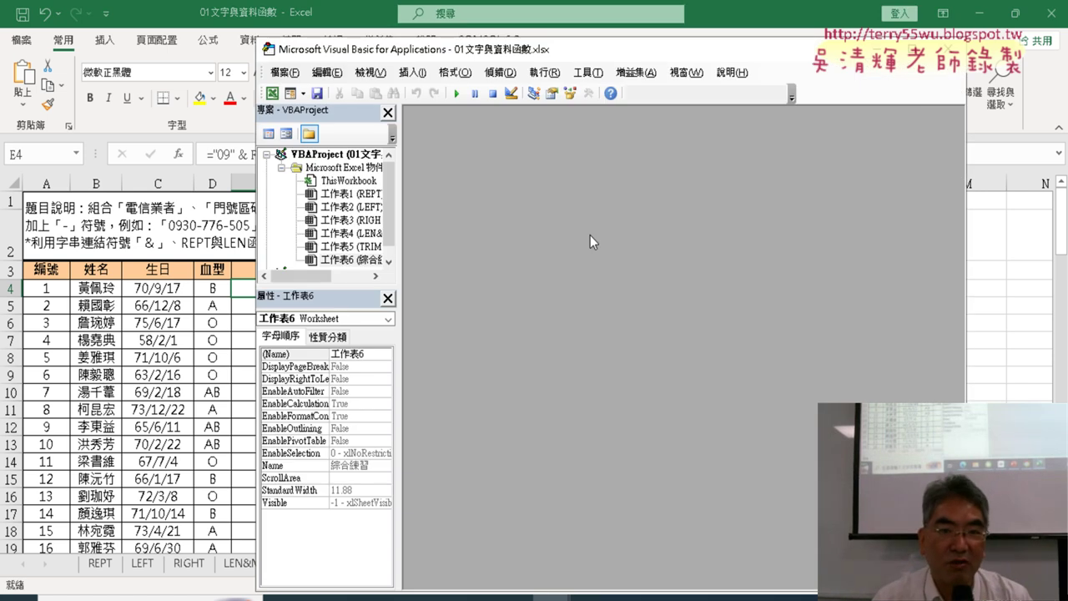
pyautogui.moveTo(426, 50); pyautogui.dragTo(276, 43)
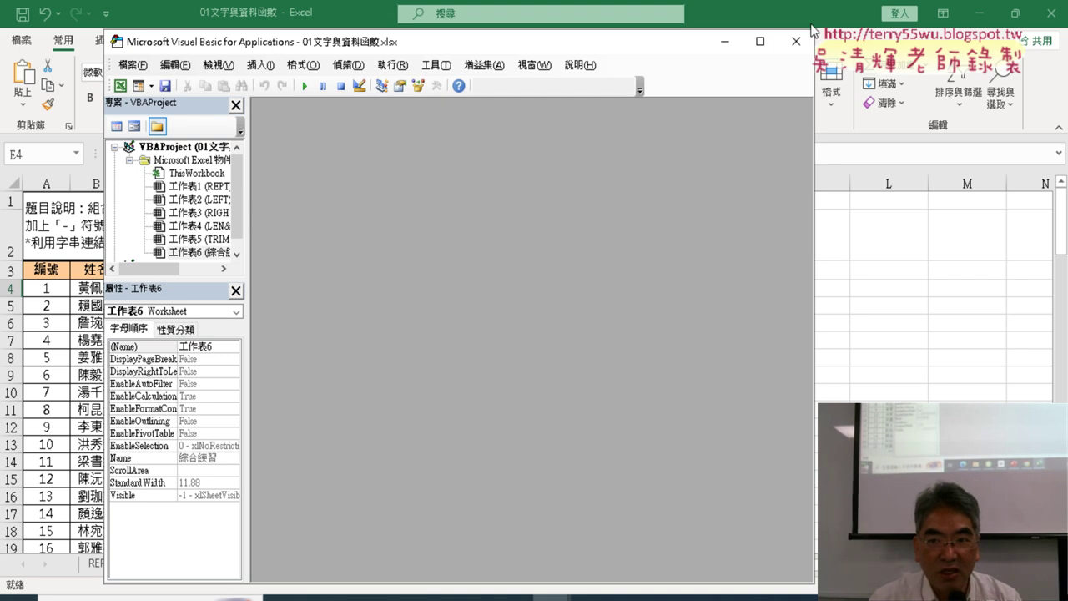
# Insert an empty Module1, maximize its code window, and return to ChatGPT
pyautogui.click(260, 65)
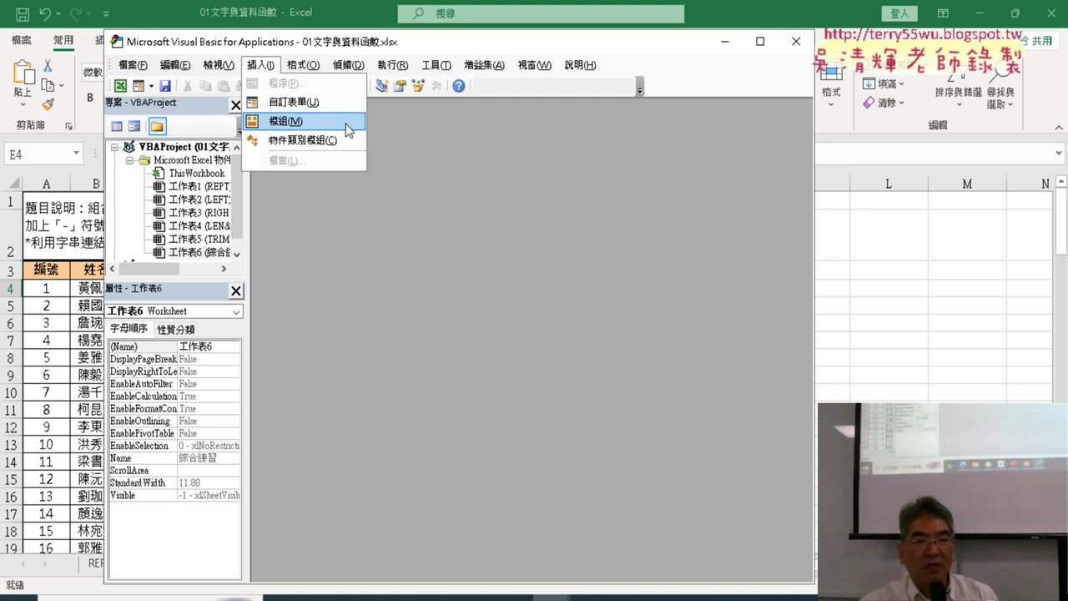
pyautogui.click(319, 122)
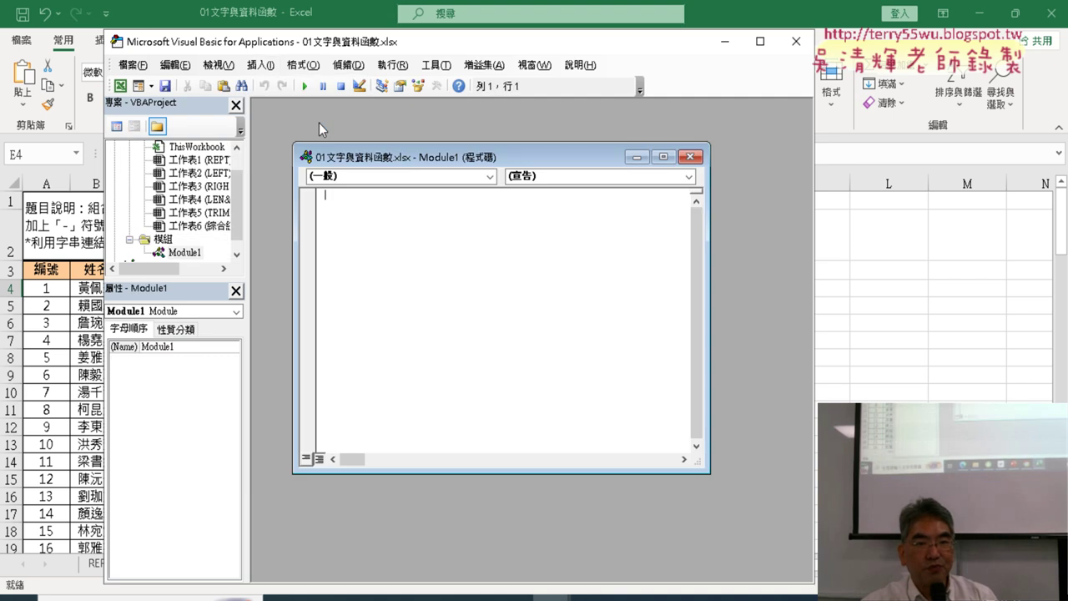
pyautogui.click(663, 159)
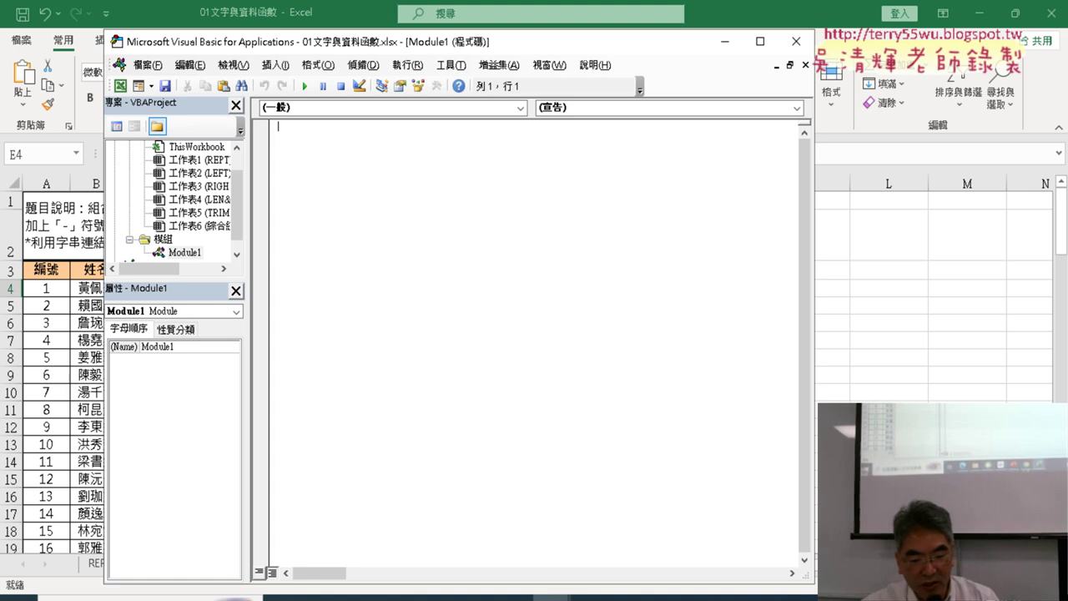
pyautogui.click(514, 598)
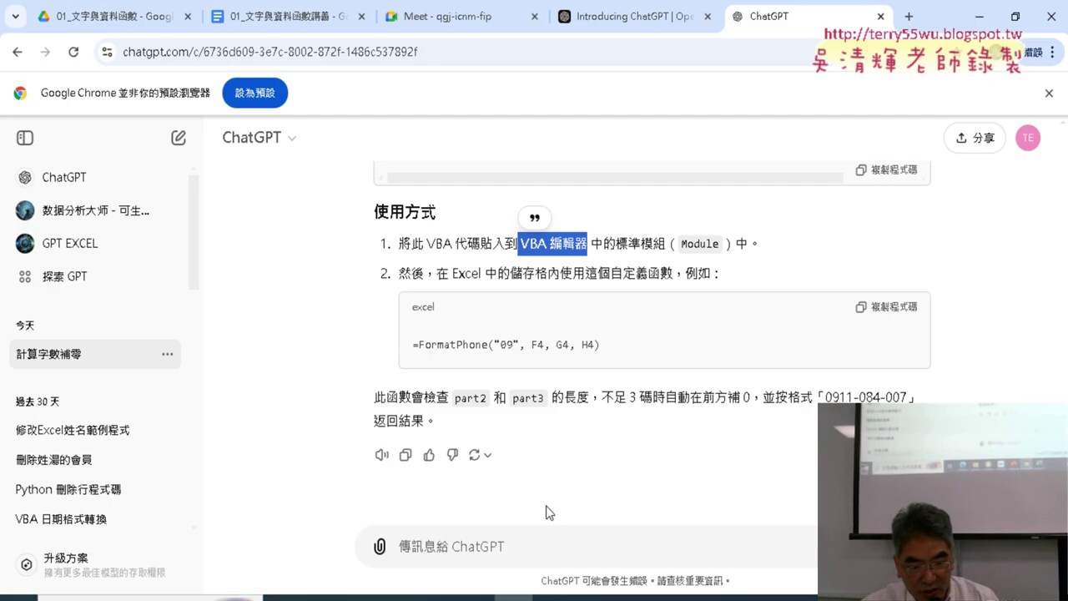
# Copy the full FormatPhone function code from ChatGPT and bring the VBA editor forward
pyautogui.scroll(1, 558, 495)
pyautogui.scroll(2, 558, 495)
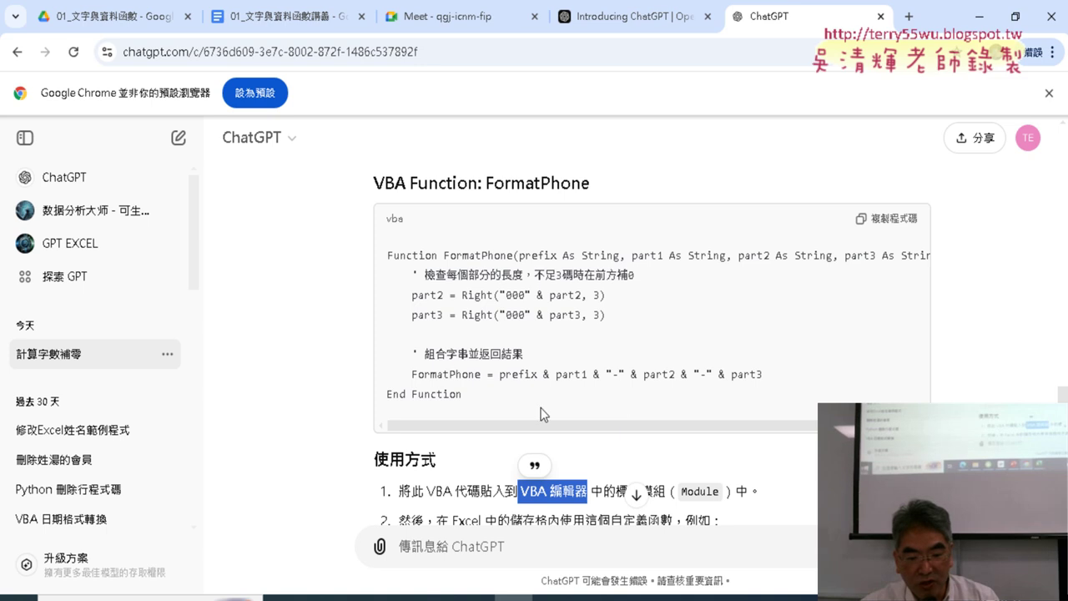
pyautogui.moveTo(542, 413); pyautogui.dragTo(388, 260)
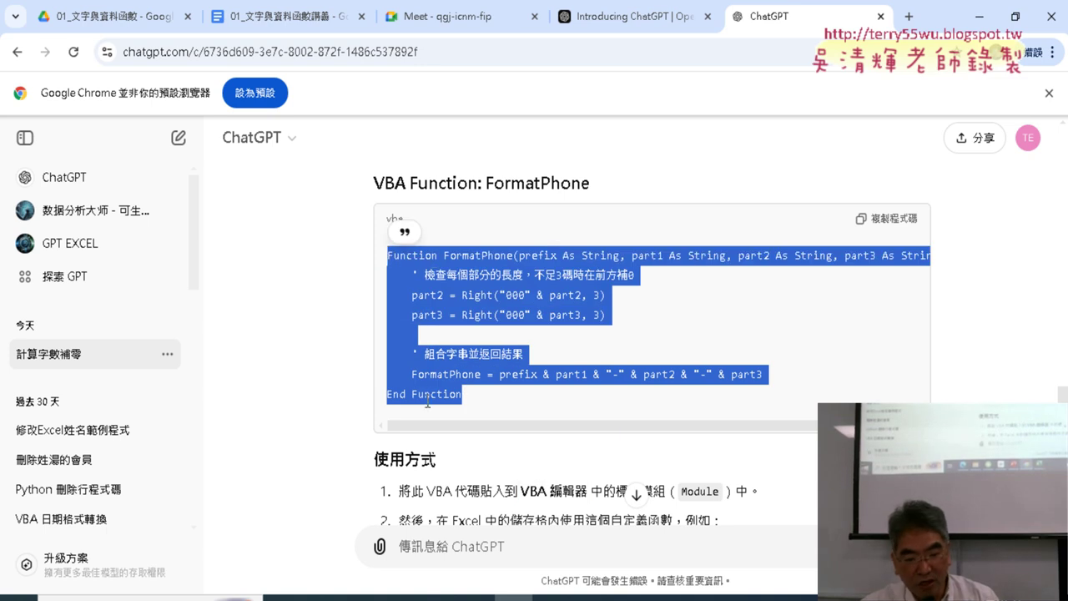
pyautogui.rightClick(496, 294)
pyautogui.click(526, 302)
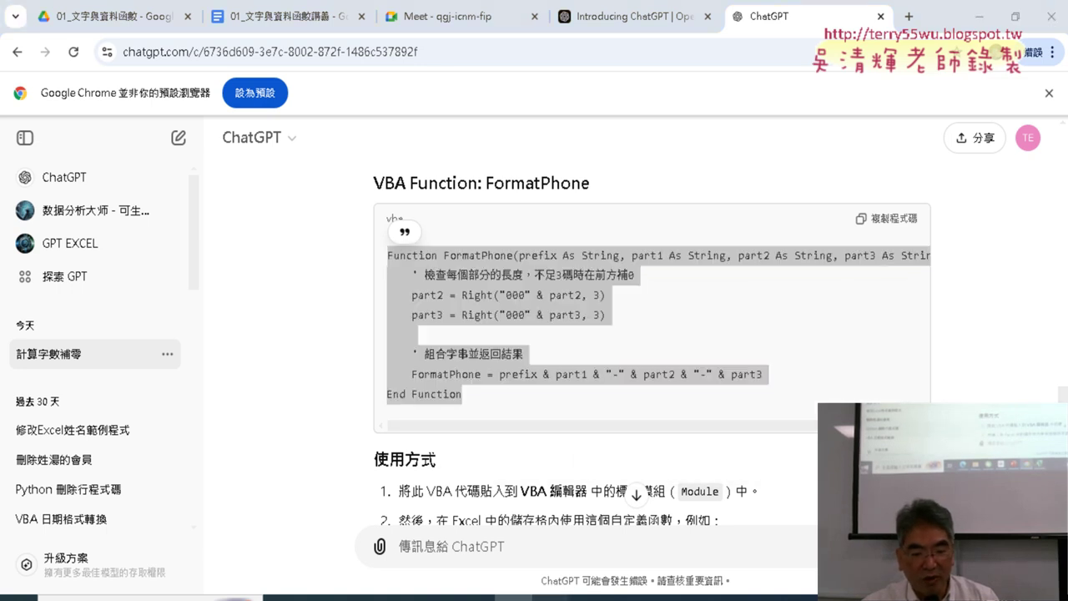
pyautogui.moveTo(542, 598)
pyautogui.click(664, 539)
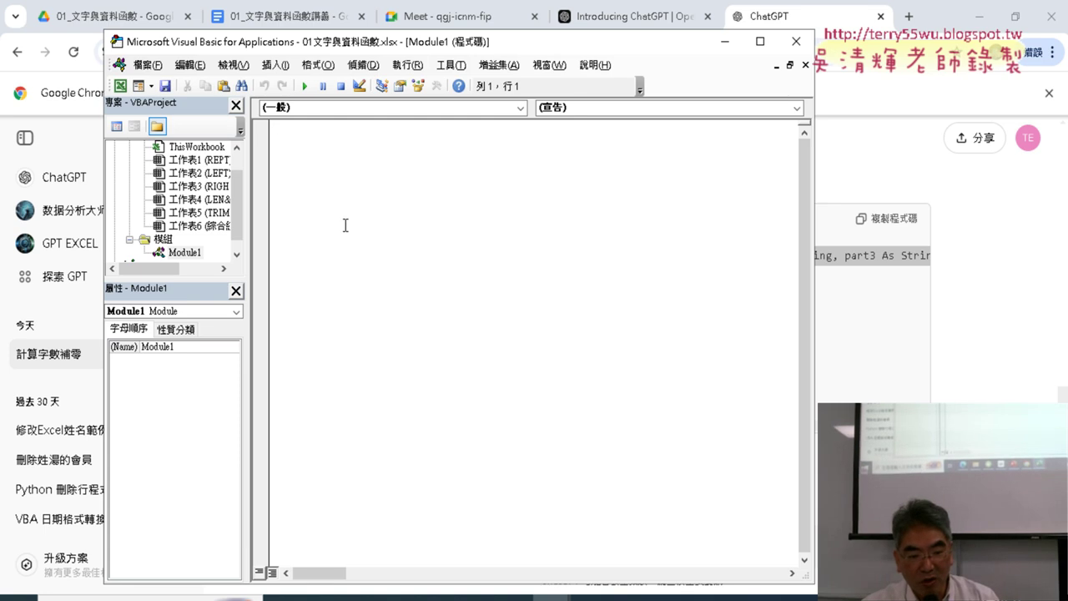
# Paste the FormatPhone function into Module1 and minimize the browser
pyautogui.rightClick(346, 173)
pyautogui.click(387, 222)
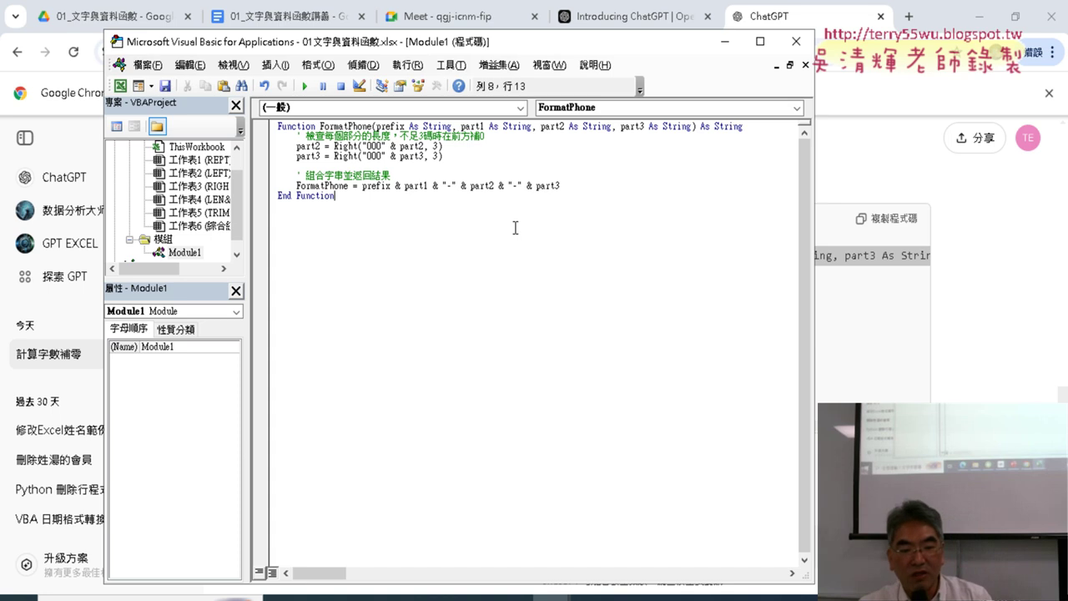
pyautogui.click(977, 19)
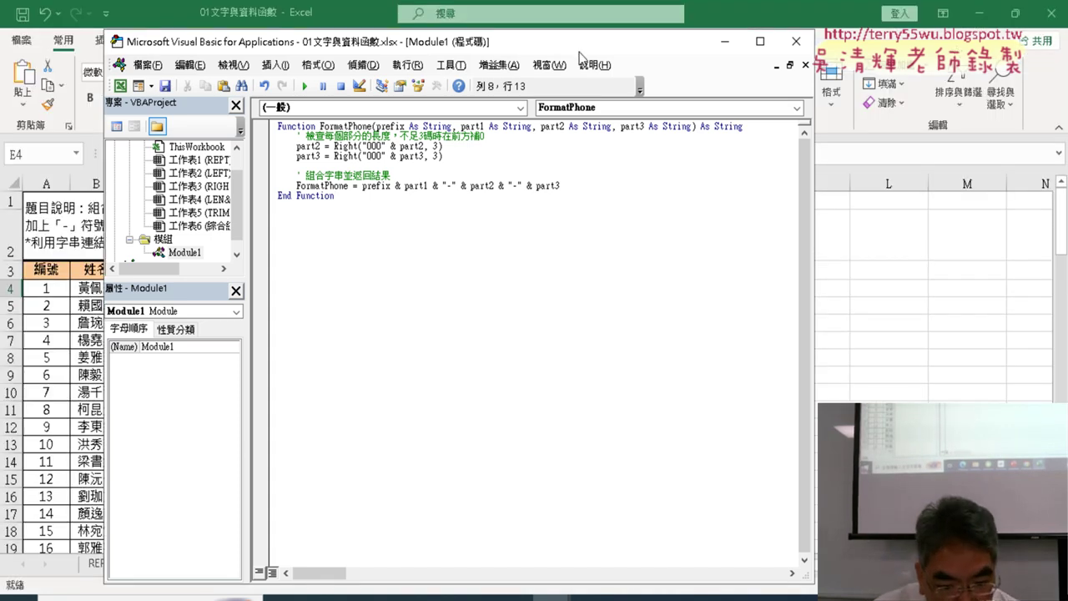
# Move the VBA editor aside, highlight FormatPhone on the return line, and return to Excel
pyautogui.moveTo(580, 50); pyautogui.dragTo(707, 30)
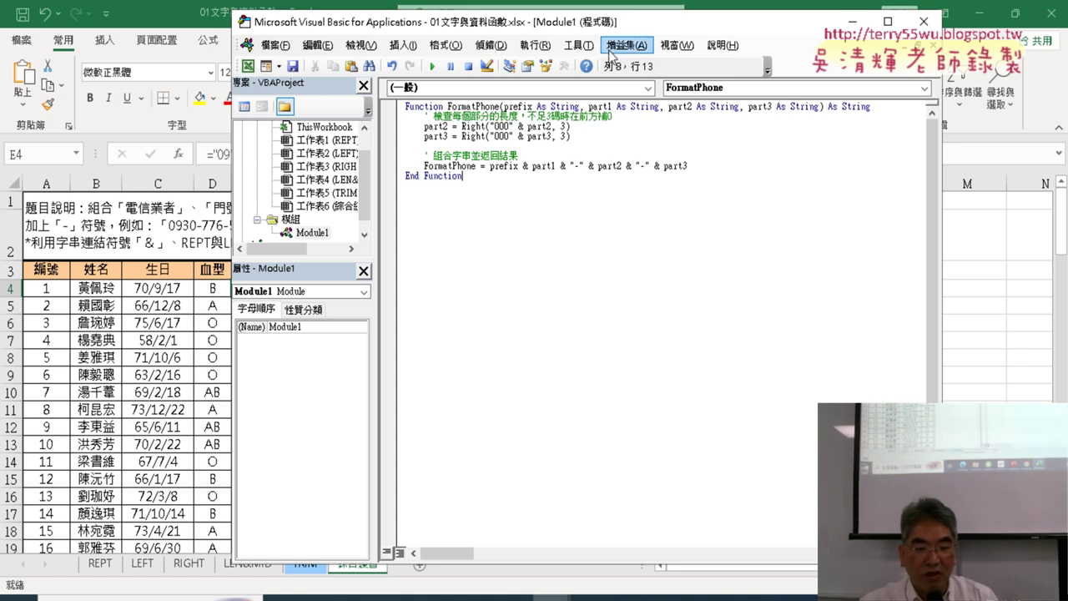
pyautogui.moveTo(622, 21); pyautogui.dragTo(705, 28)
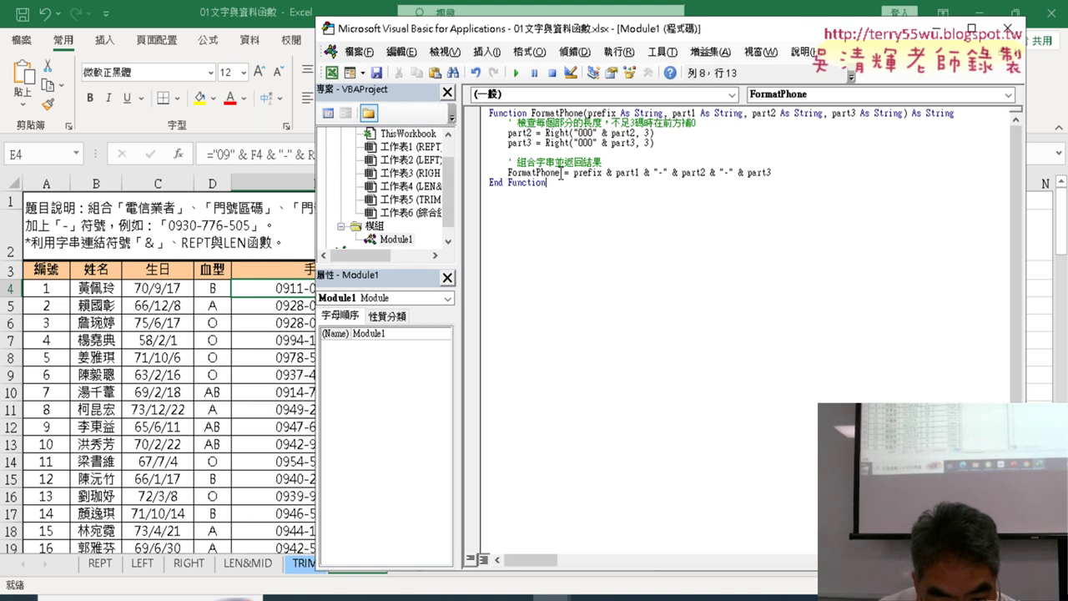
pyautogui.moveTo(561, 172); pyautogui.dragTo(509, 173)
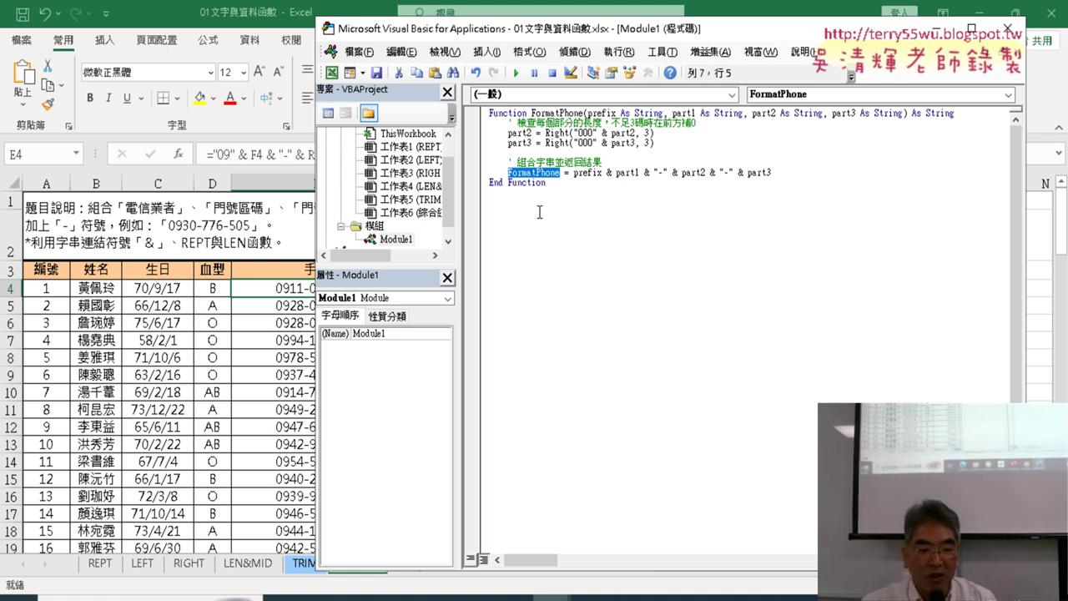
pyautogui.click(283, 288)
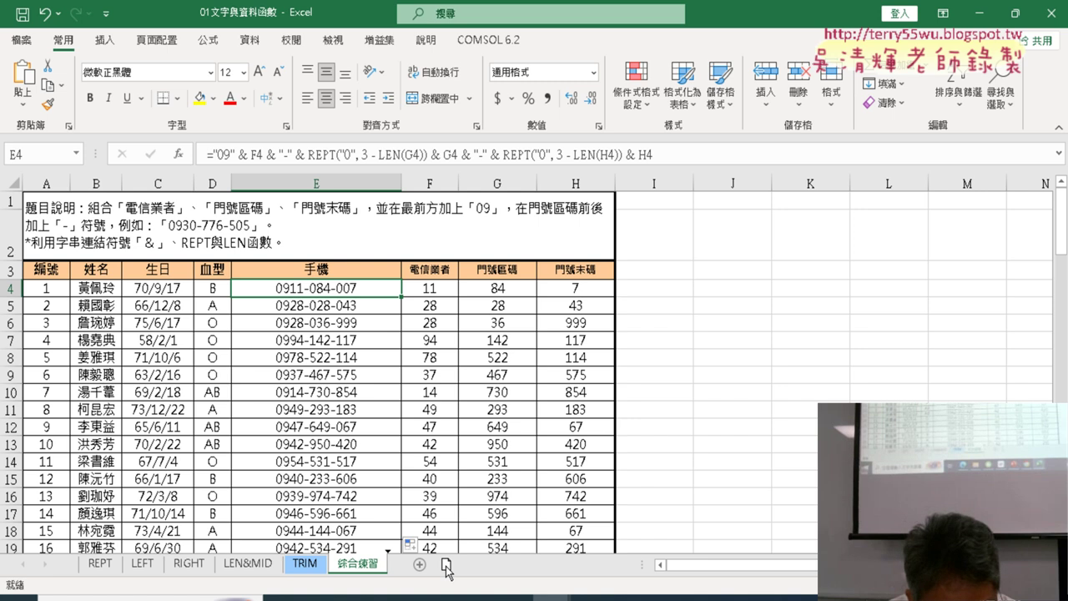
# Duplicate the 綜合練習 sheet and switch to the 綜合練習 (2) copy
pyautogui.moveTo(446, 567); pyautogui.dragTo(446, 570)
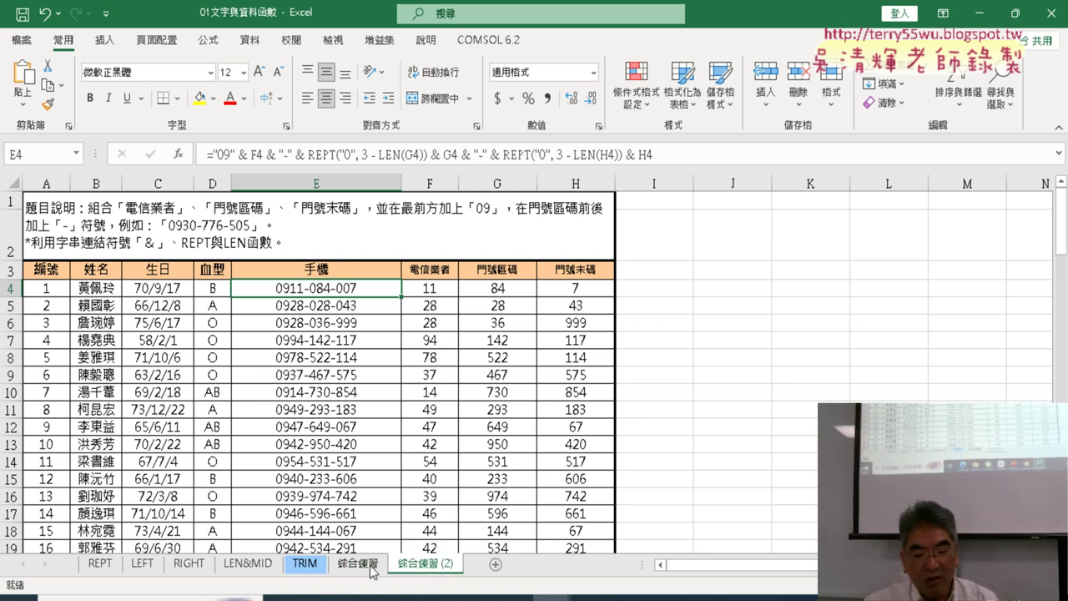
pyautogui.click(365, 568)
pyautogui.moveTo(365, 571)
pyautogui.mouseDown()
pyautogui.moveTo(444, 557)
pyautogui.moveTo(444, 568)
pyautogui.mouseUp()
pyautogui.click(442, 568)
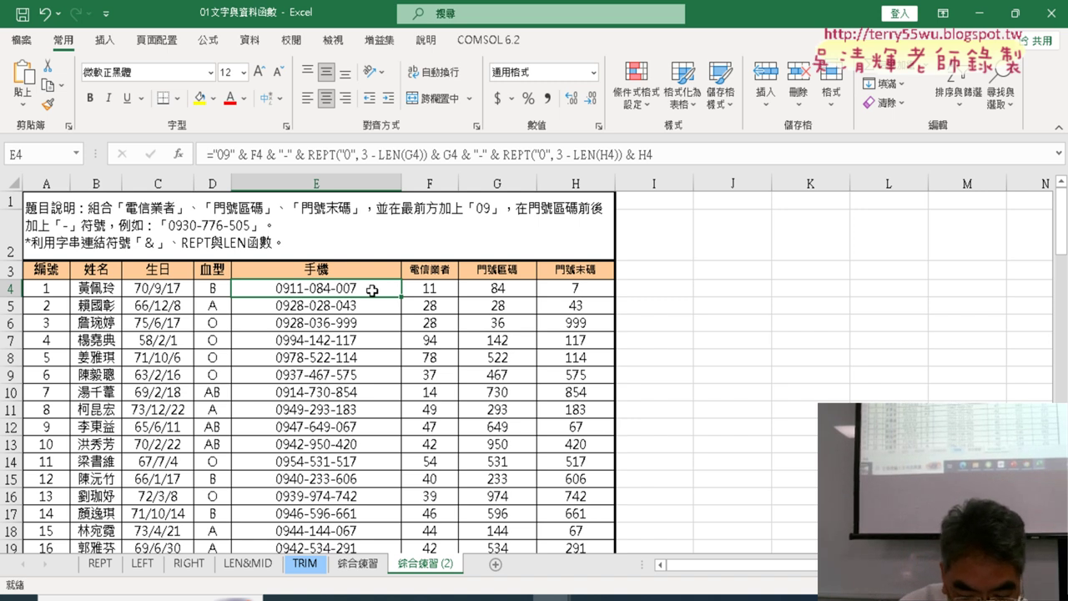
# Clear the phone numbers in E4:E103 on the copy and select cell E4
pyautogui.hotkey('ctrl', 'shift', 'Down')
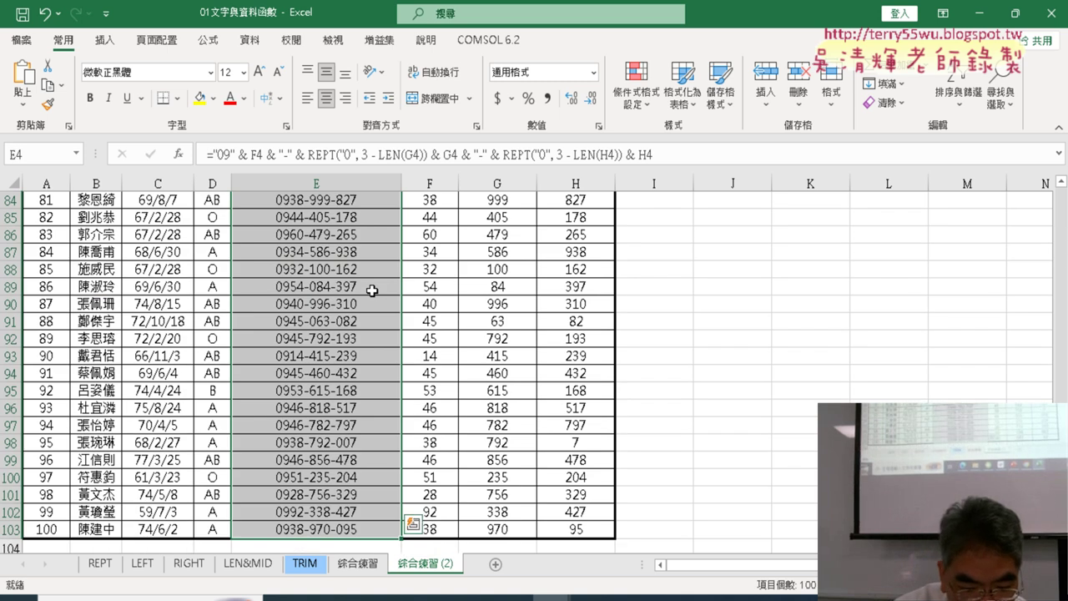
pyautogui.hotkey('ctrl', 'z')
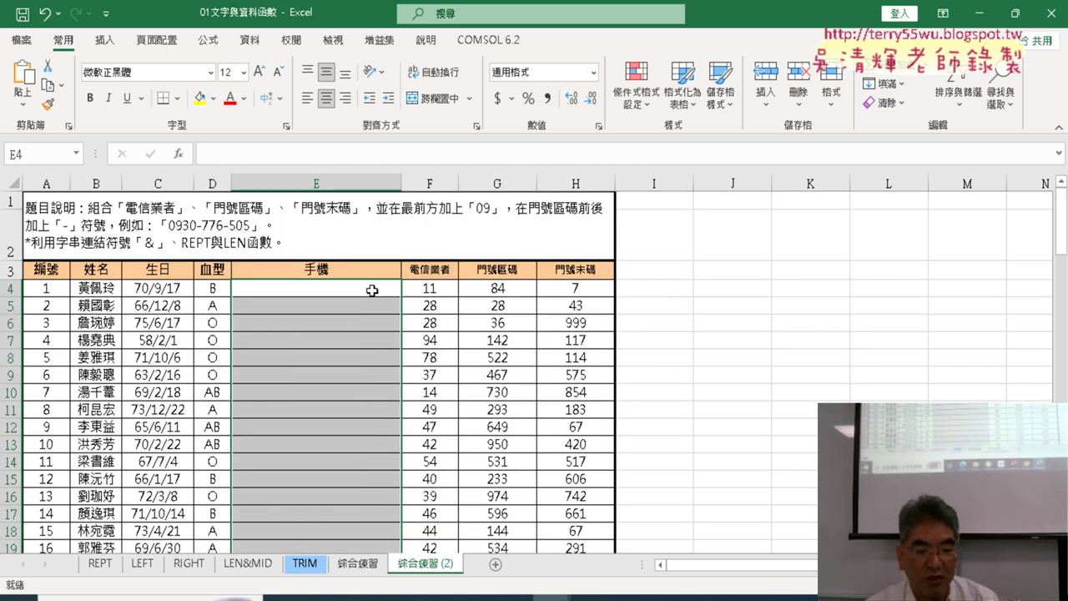
pyautogui.click(372, 289)
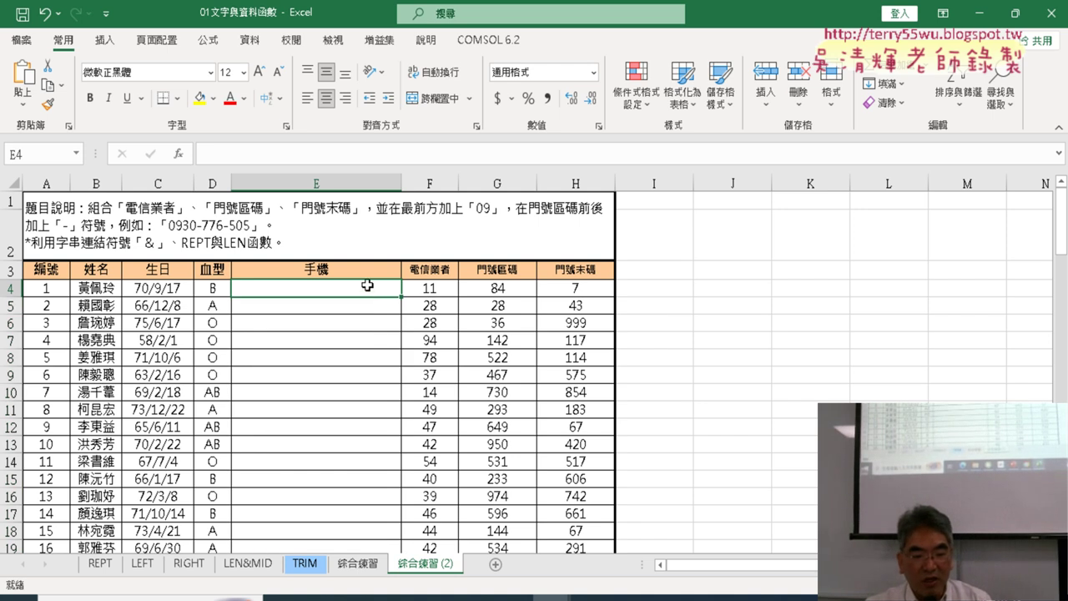
pyautogui.moveTo(553, 597)
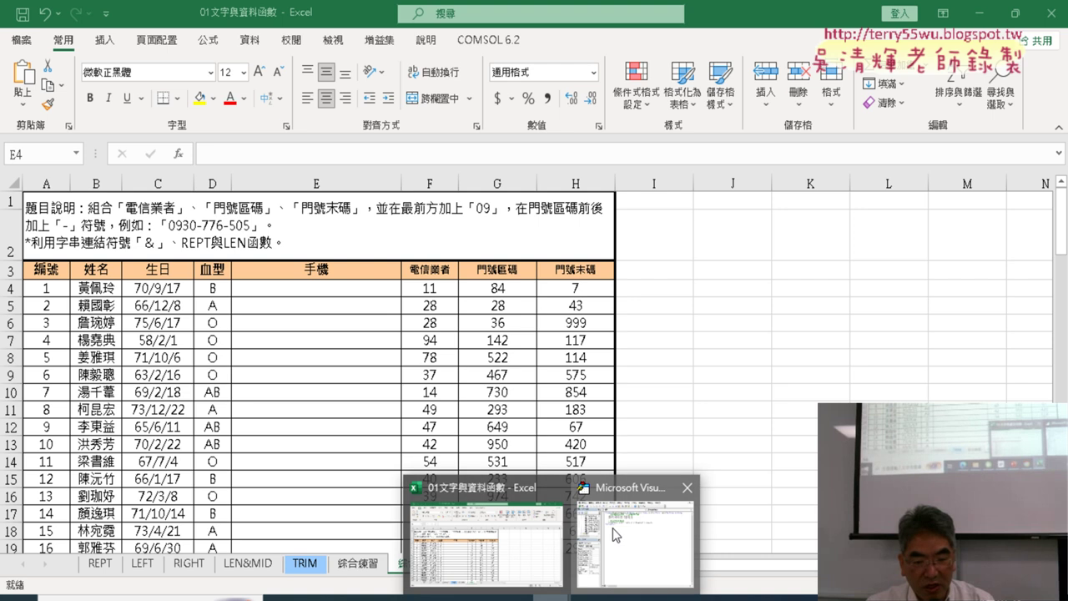
pyautogui.click(618, 534)
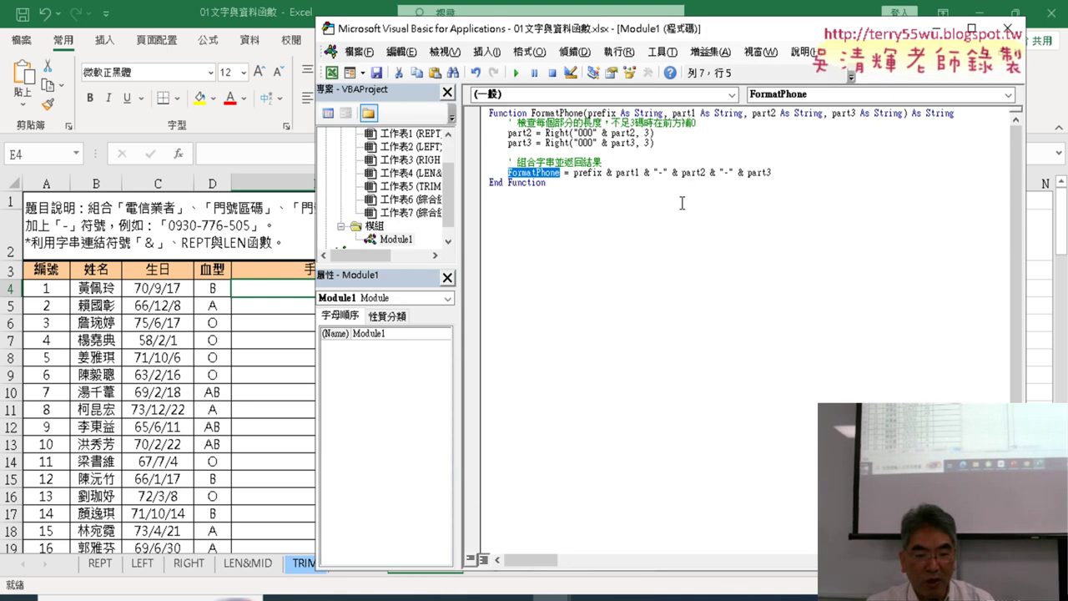
pyautogui.click(292, 288)
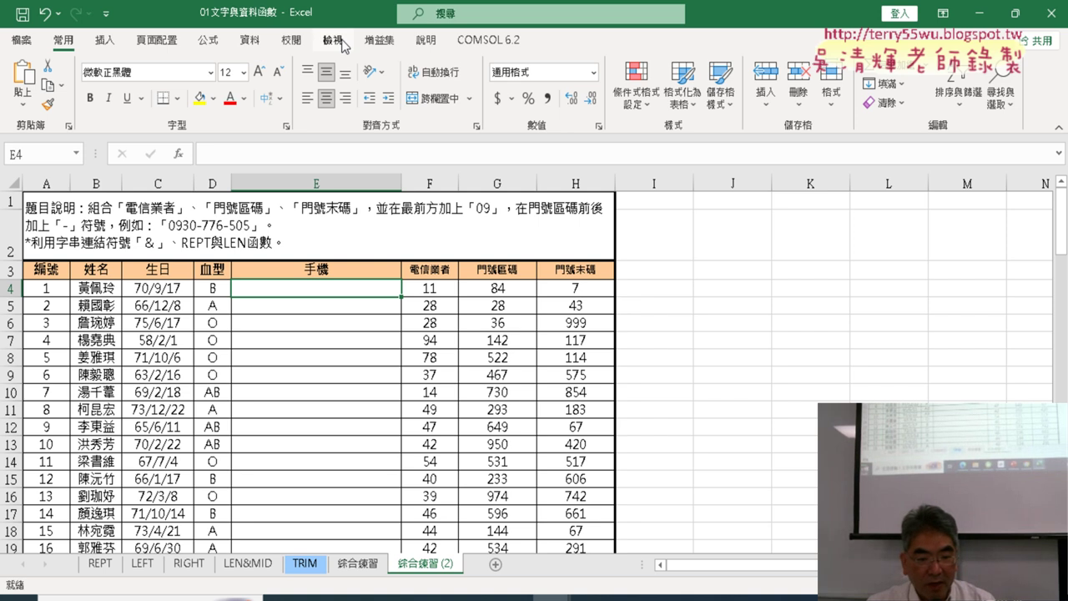
# Find FormatPhone under the 使用者定義 (user-defined) category in Insert Function
pyautogui.click(184, 158)
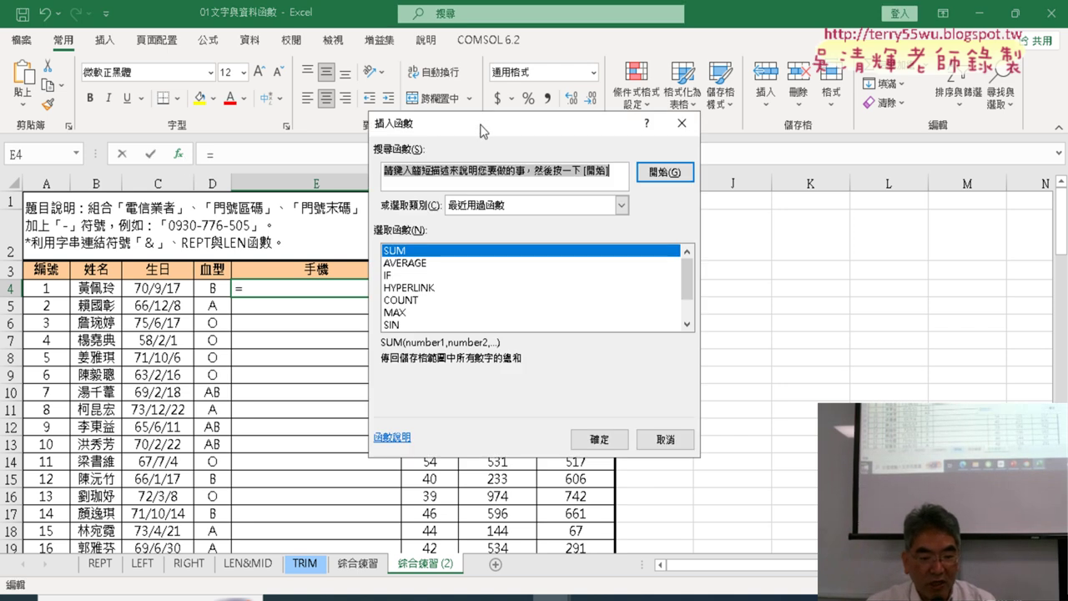
pyautogui.moveTo(481, 131); pyautogui.dragTo(751, 96)
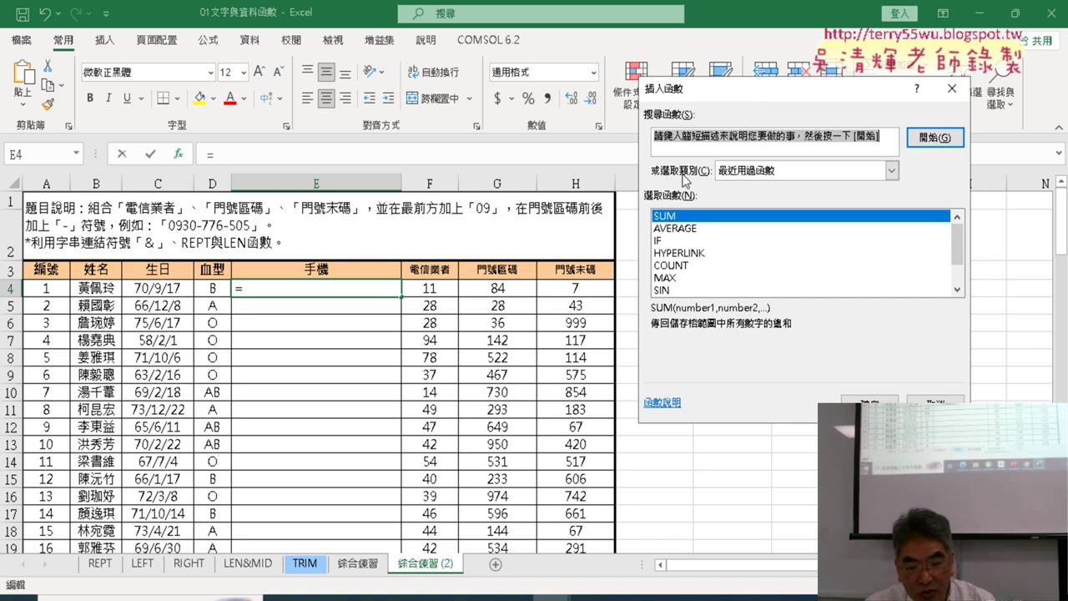
pyautogui.click(879, 171)
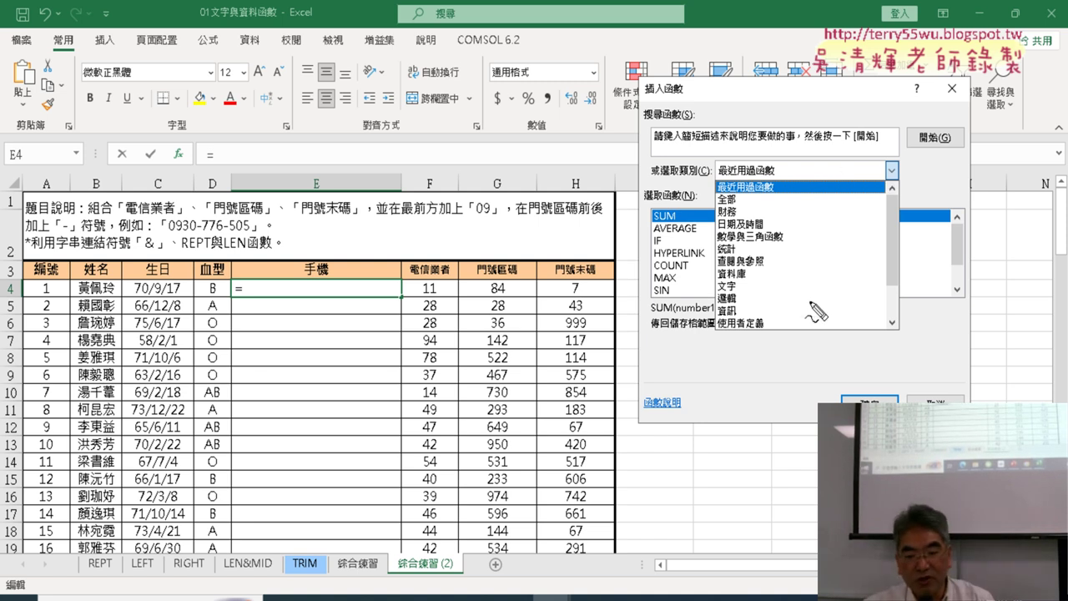
pyautogui.moveTo(767, 334)
pyautogui.mouseDown()
pyautogui.moveTo(738, 341)
pyautogui.moveTo(756, 336)
pyautogui.mouseUp()
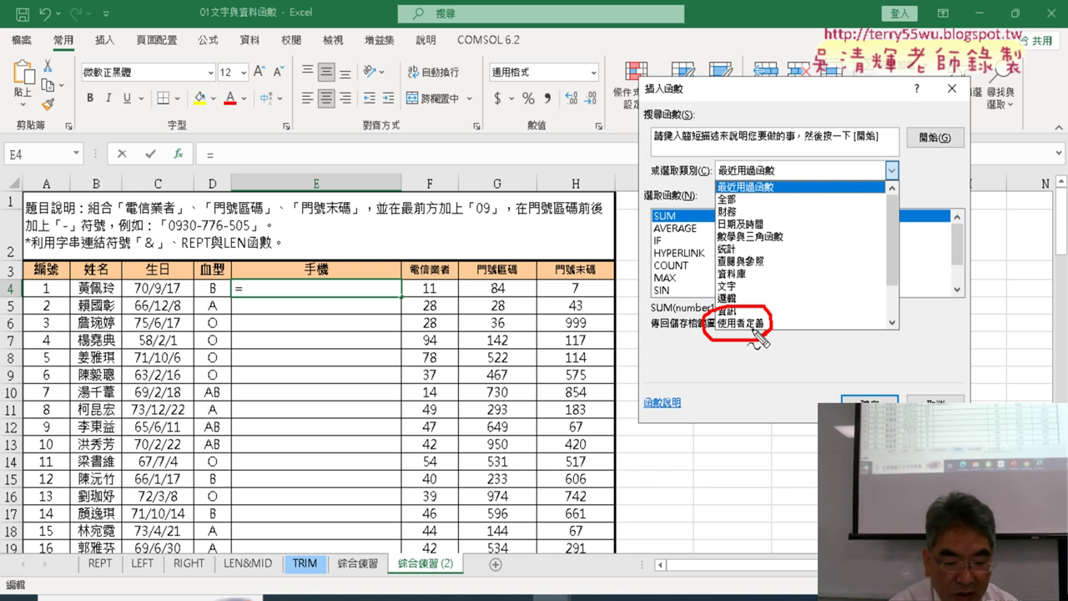
pyautogui.press('Escape')
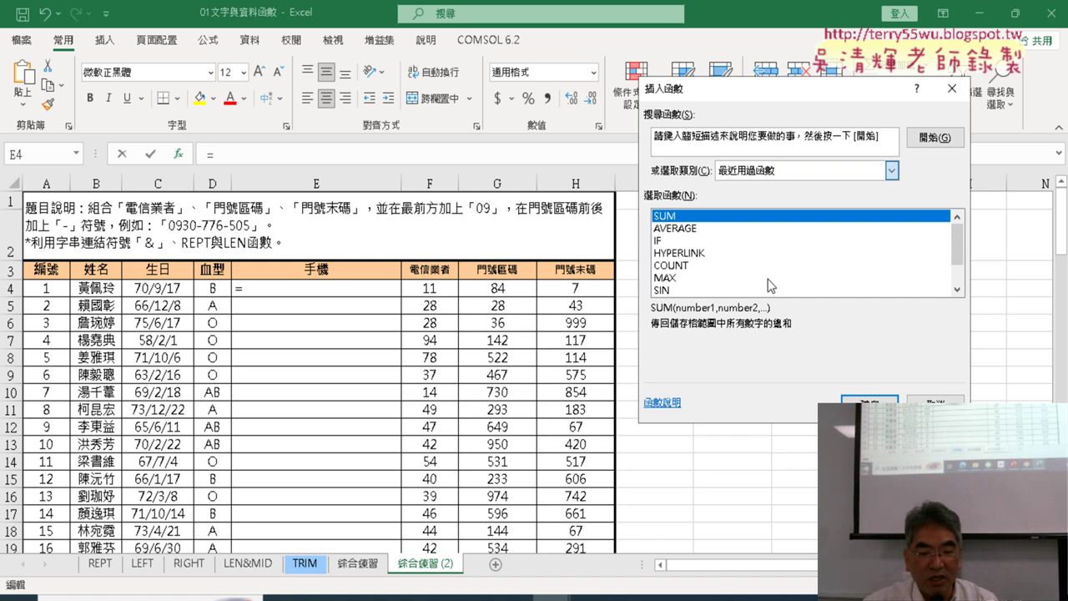
pyautogui.click(826, 171)
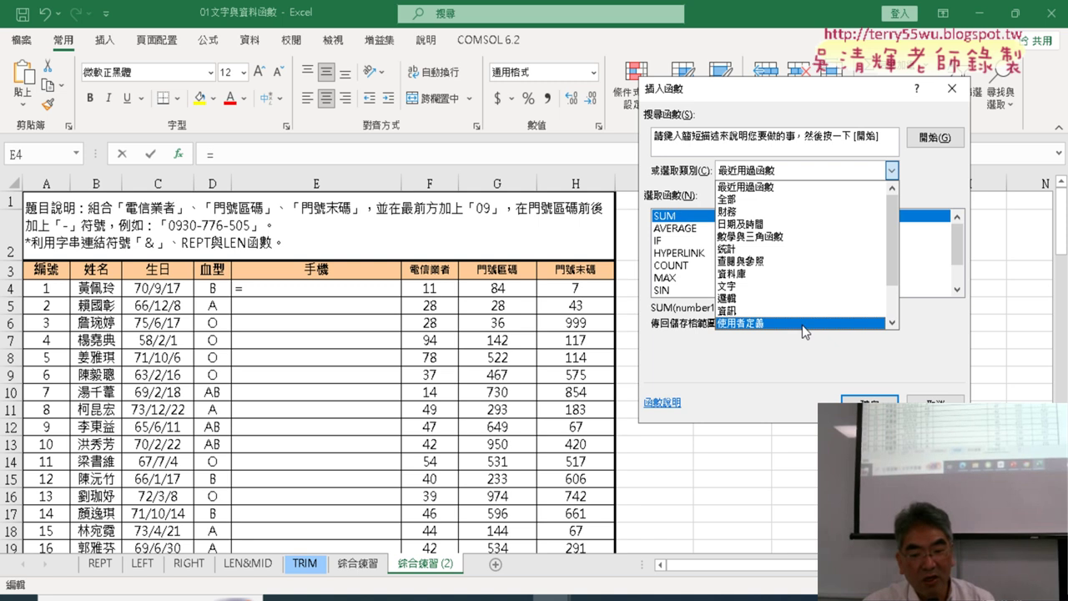
pyautogui.click(802, 325)
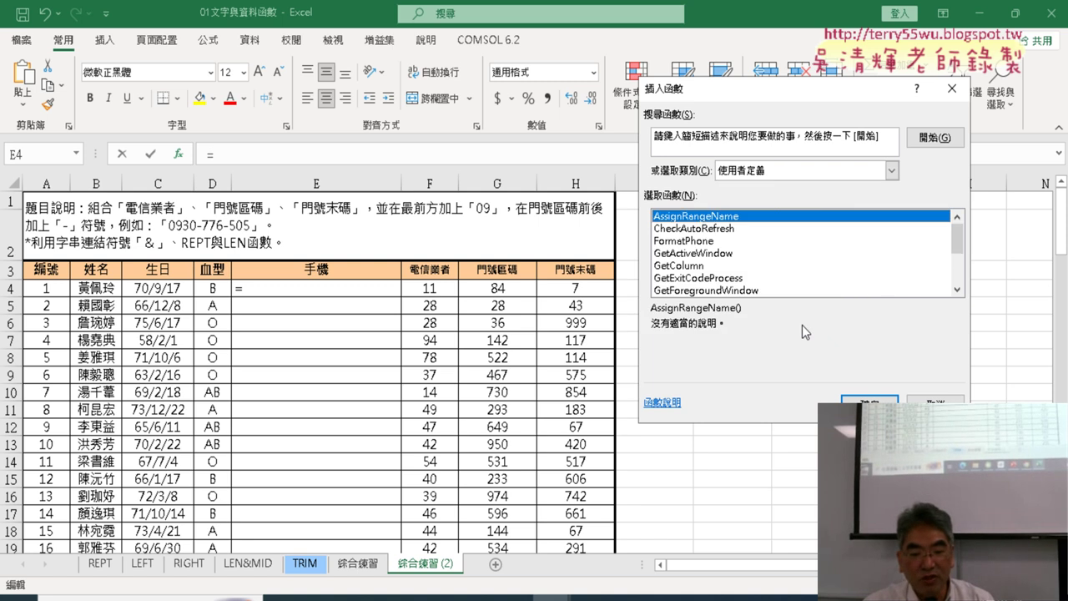
pyautogui.click(714, 243)
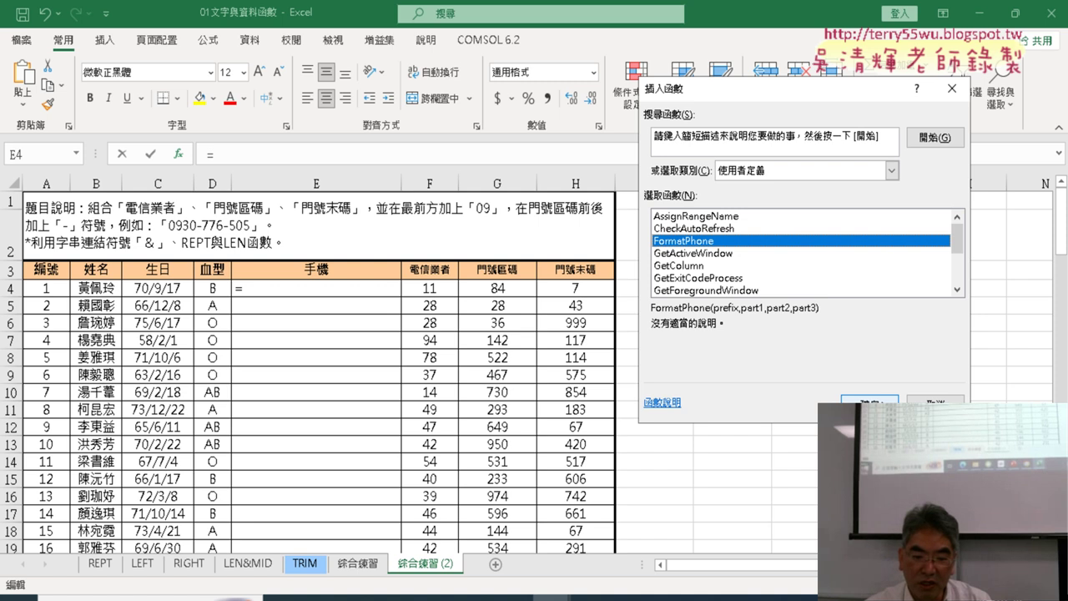
pyautogui.press('Escape')
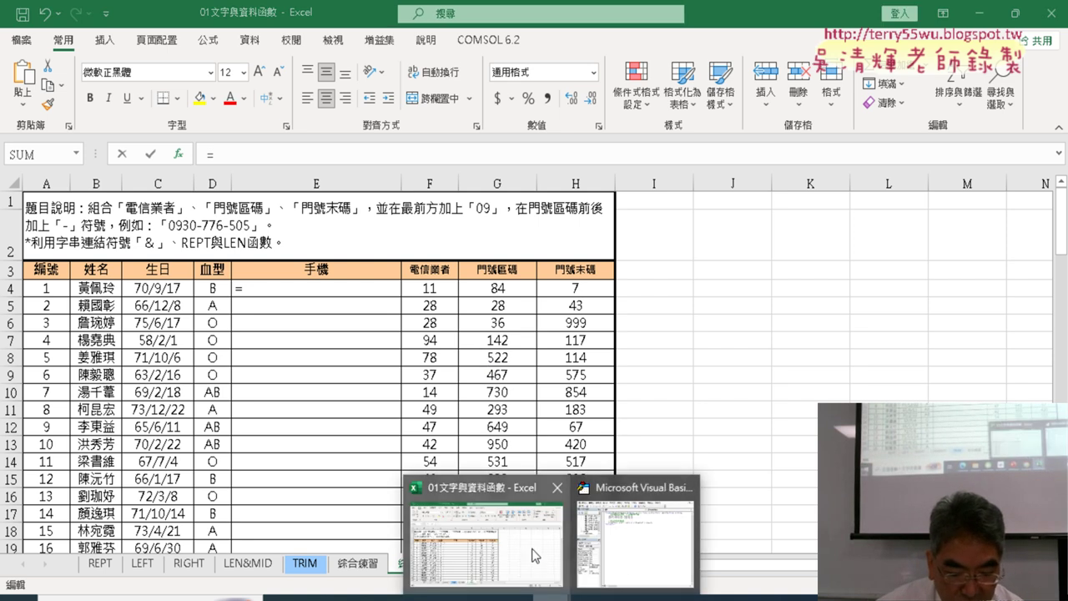
# Enter =FormatPhone( in E4 and show its Prefix and Part1–Part3 argument fields
pyautogui.write('FormatPhone(')
pyautogui.hotkey('ctrl', 'a')
pyautogui.moveTo(730, 122)
pyautogui.mouseDown()
pyautogui.moveTo(573, 222)
pyautogui.moveTo(580, 231)
pyautogui.mouseUp()
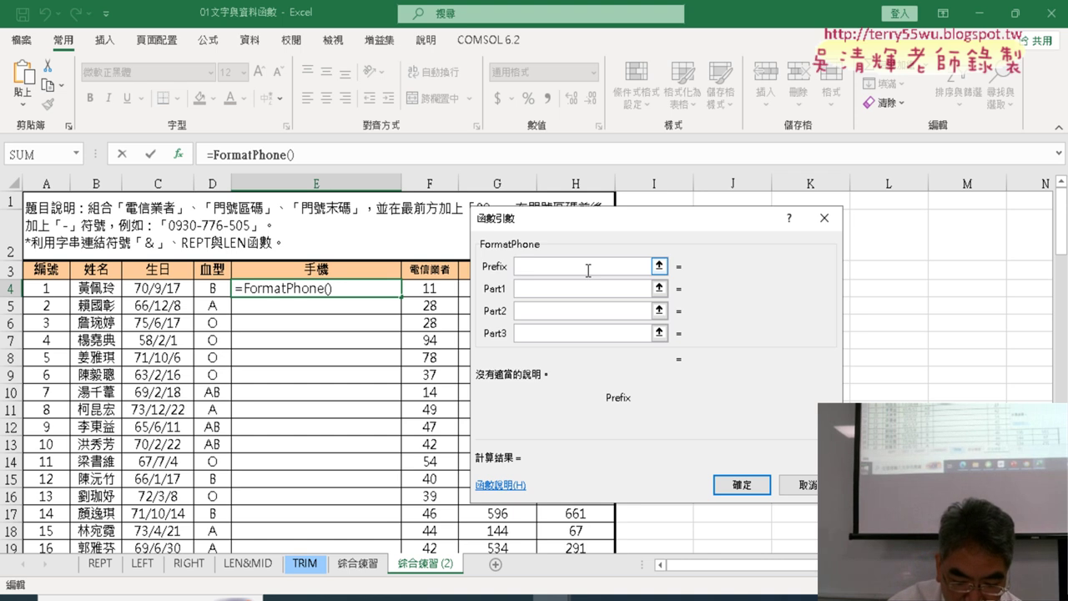
# Set the Prefix argument to "09", removing the stray extra quotes
pyautogui.write('"0')
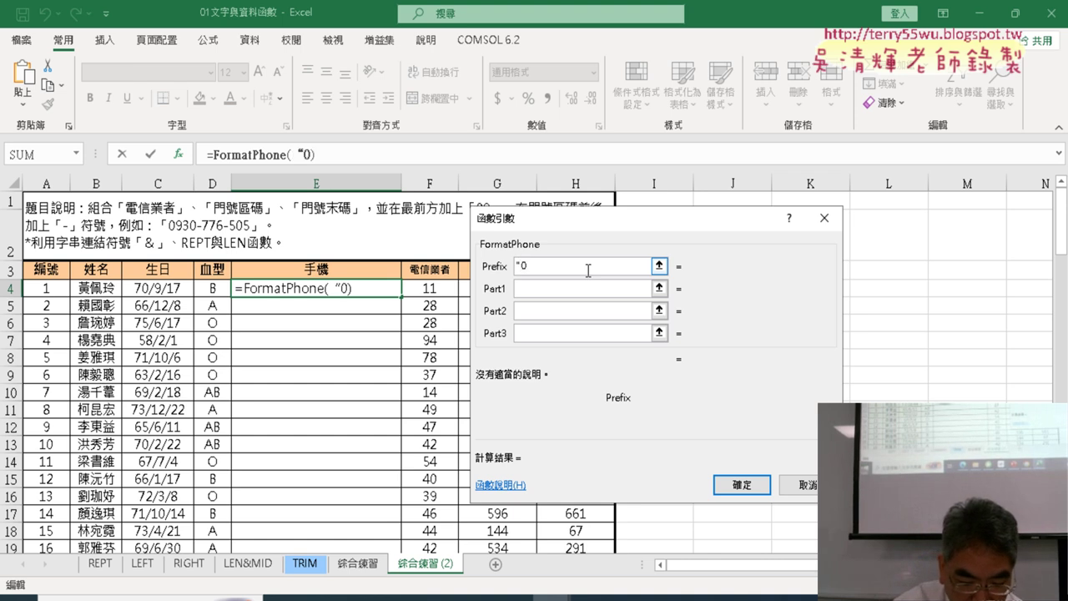
pyautogui.write('9"')
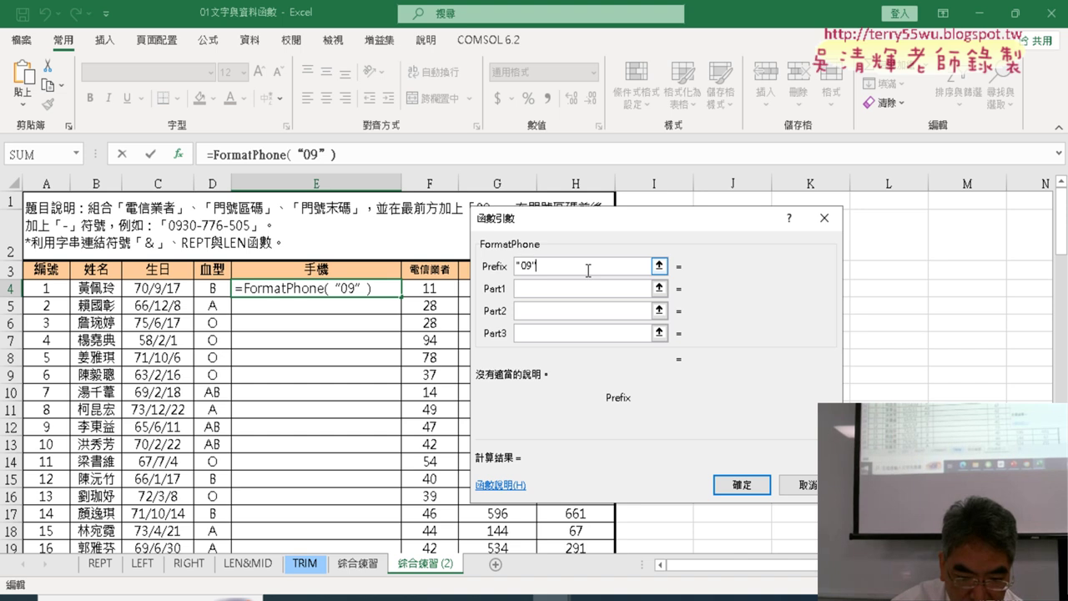
pyautogui.press('Tab')
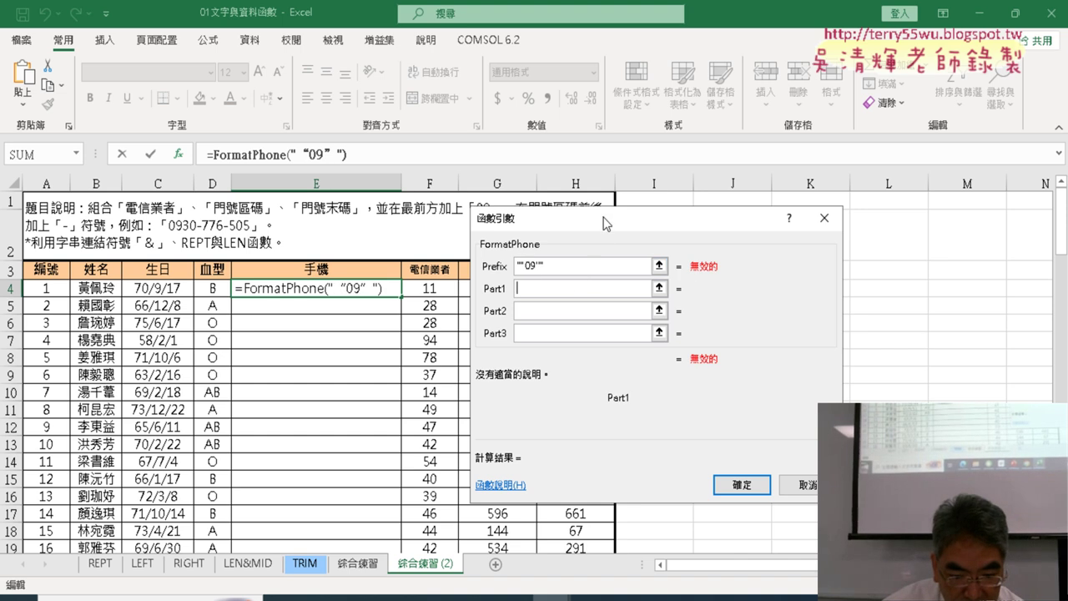
pyautogui.moveTo(706, 315); pyautogui.dragTo(706, 316)
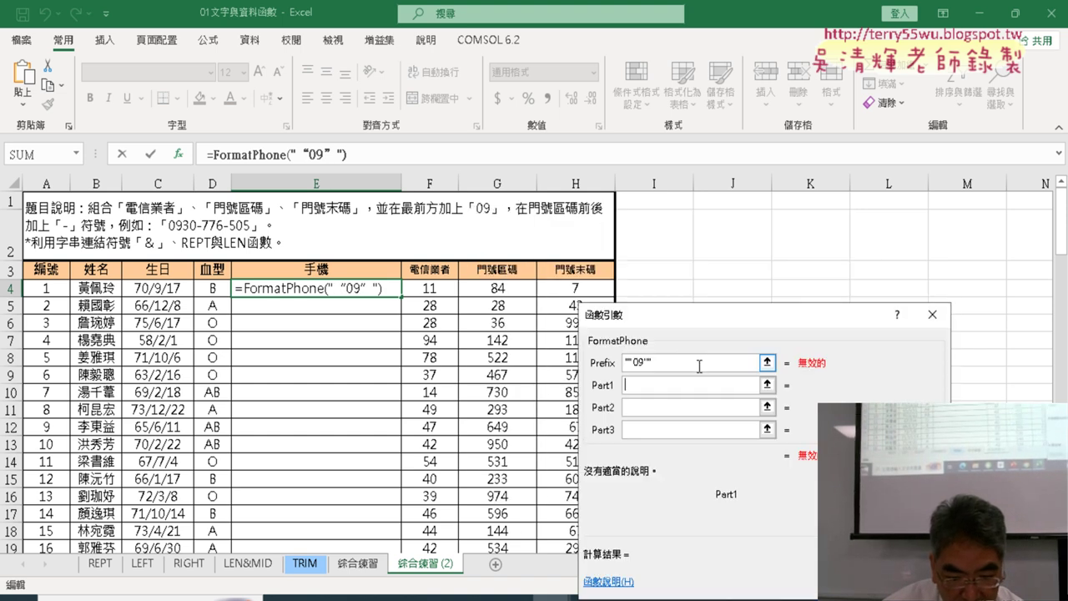
pyautogui.click(699, 364)
pyautogui.press('BackSpace')
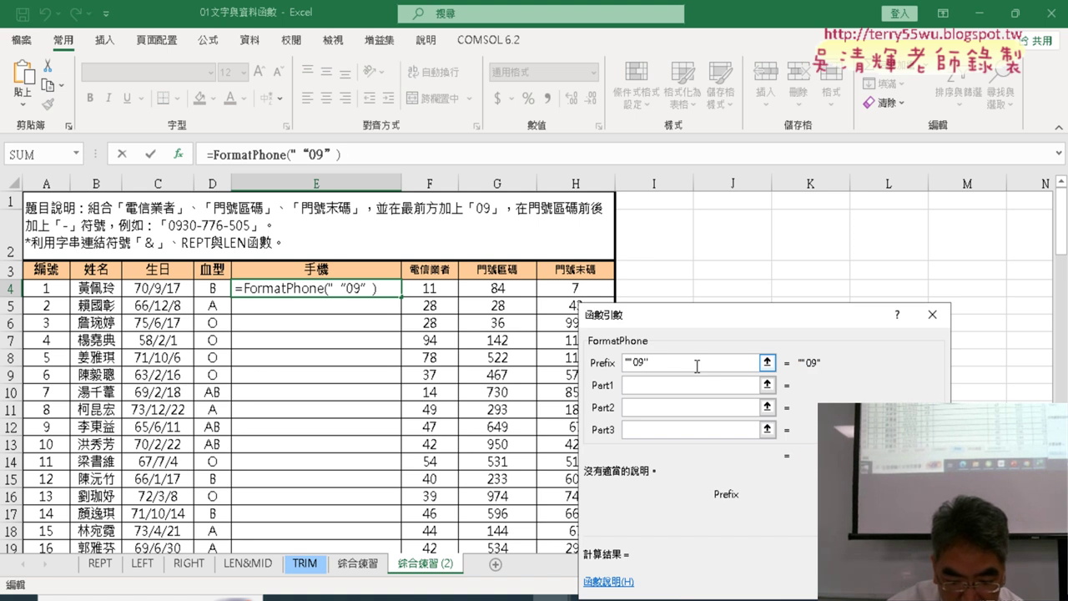
pyautogui.press('Left')
pyautogui.press('Left')
pyautogui.press('Left')
pyautogui.press('BackSpace')
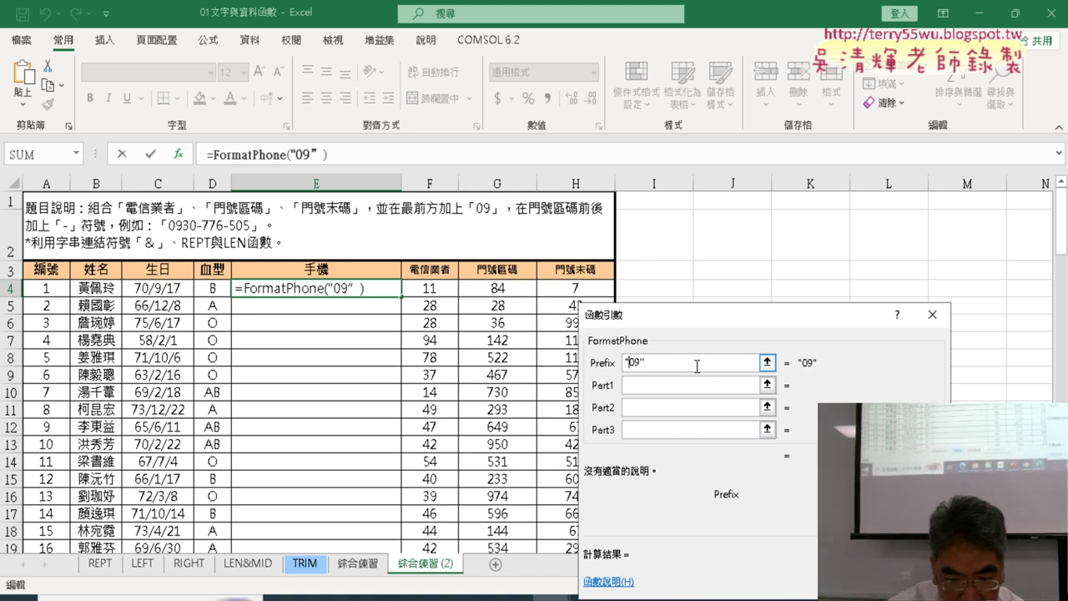
pyautogui.click(710, 378)
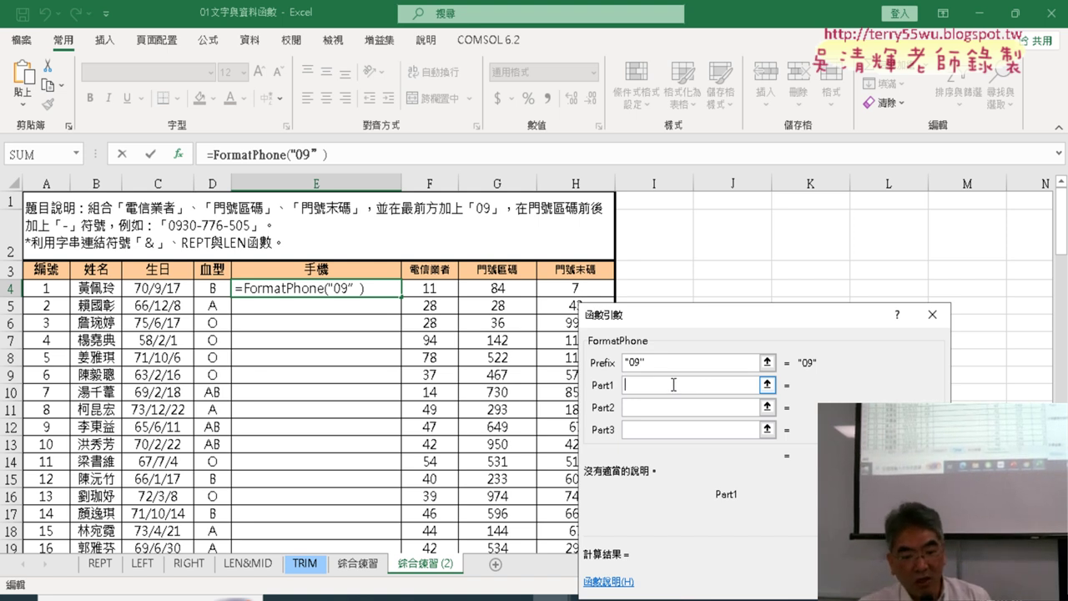
# Set Part1, Part2, Part3 to F4, G4, H4 and fill the formula down column E
pyautogui.click(434, 290)
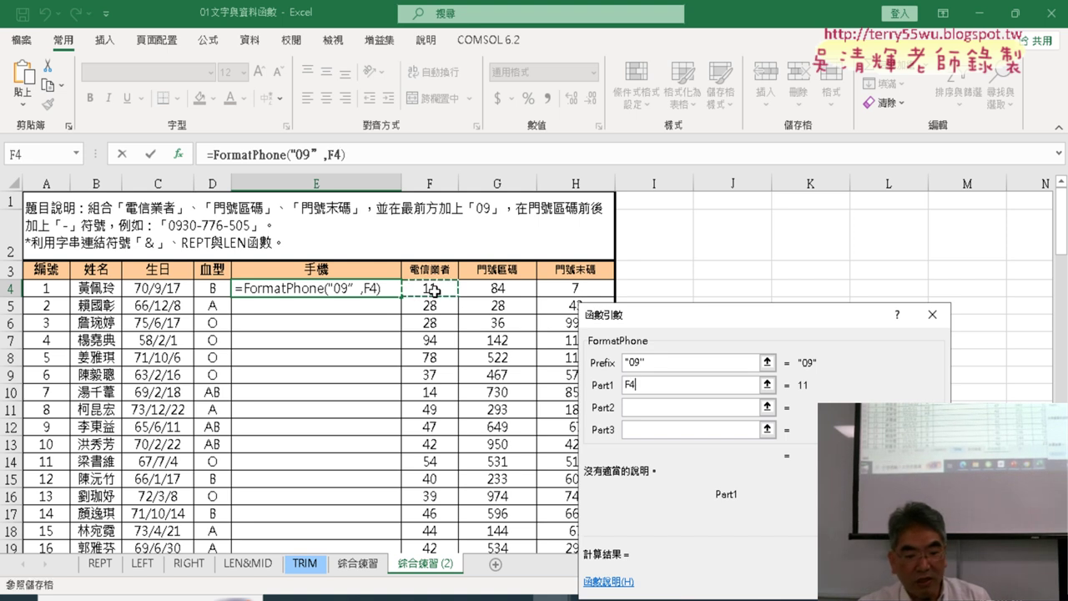
pyautogui.click(636, 408)
pyautogui.click(518, 291)
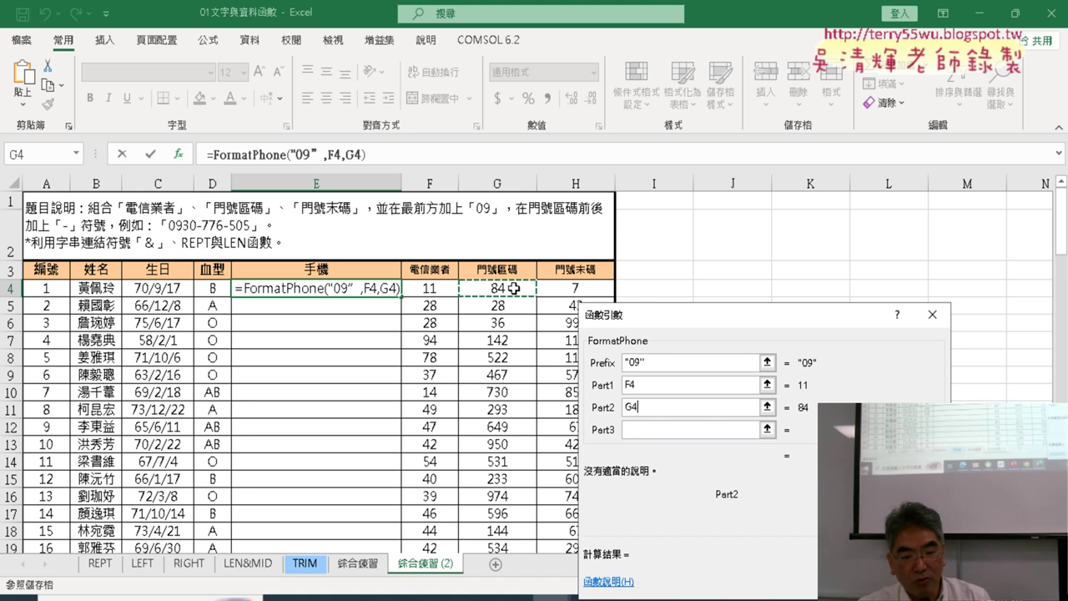
pyautogui.click(755, 430)
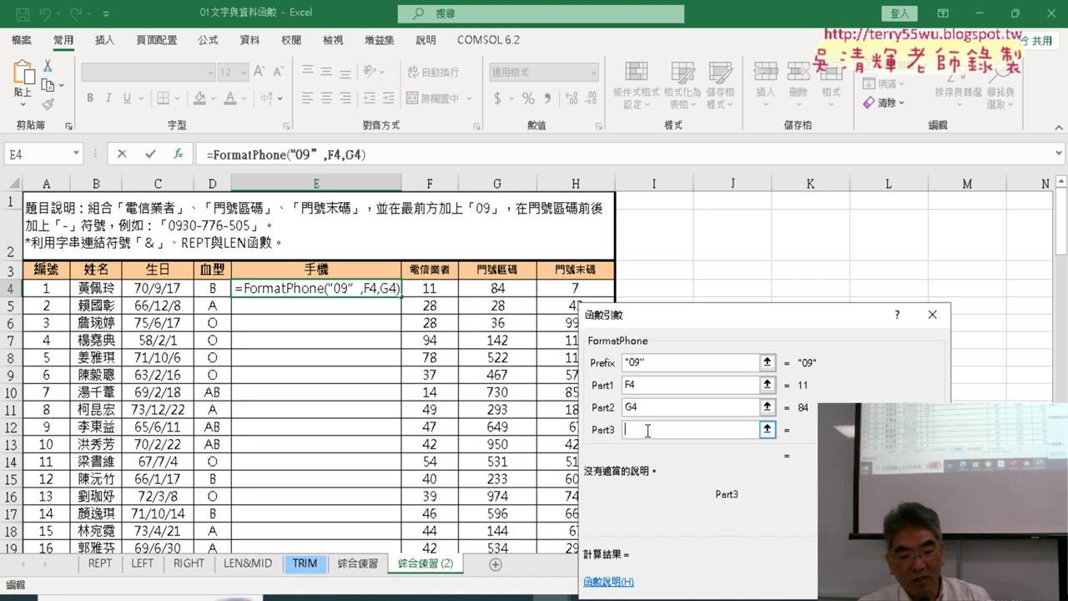
pyautogui.click(579, 285)
pyautogui.moveTo(722, 317); pyautogui.dragTo(789, 111)
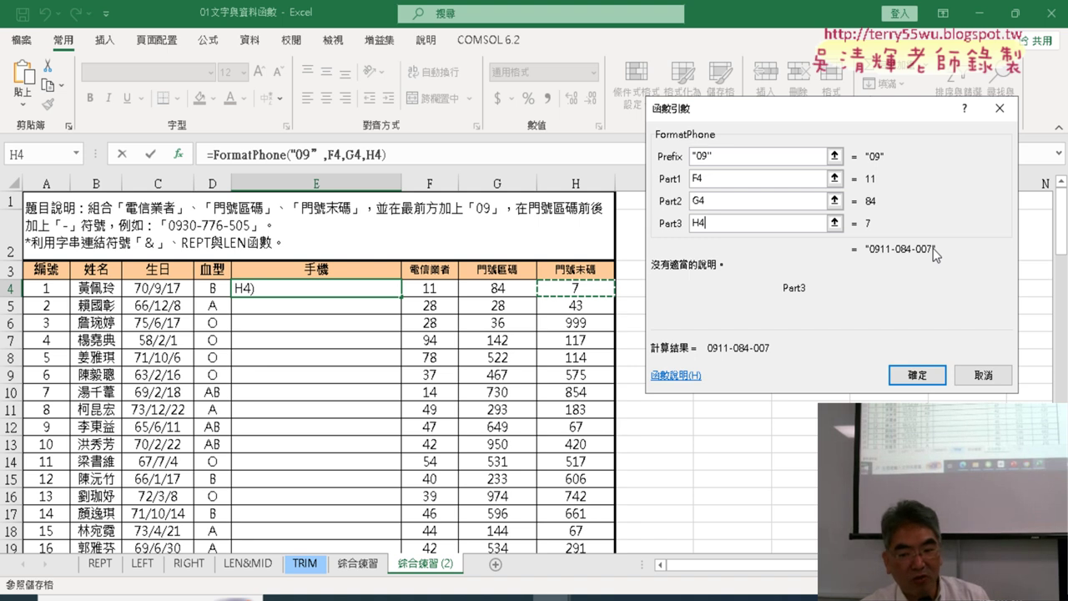
pyautogui.click(725, 157)
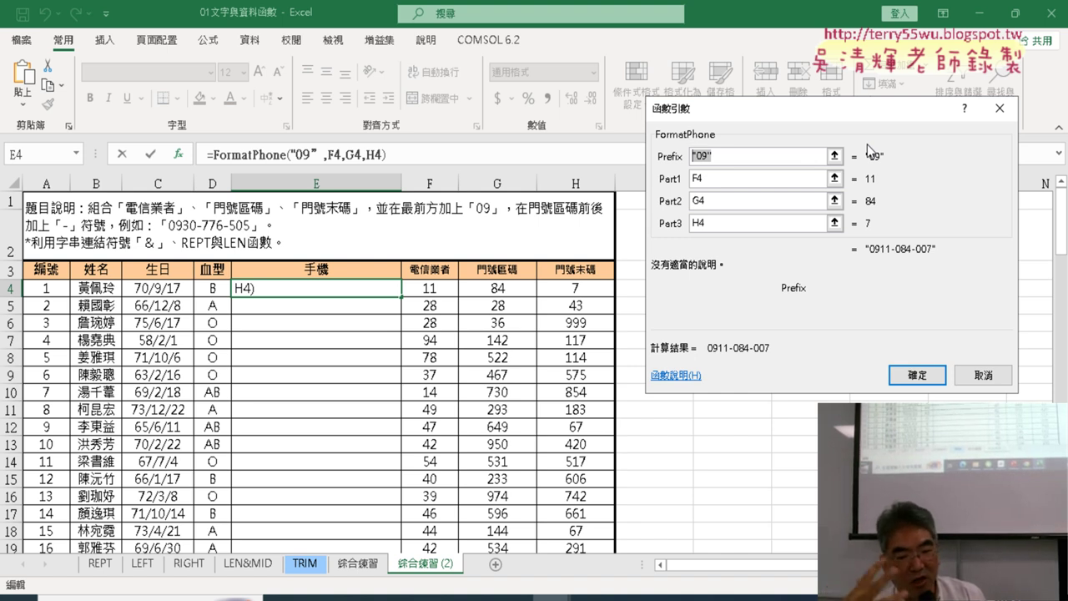
pyautogui.click(923, 377)
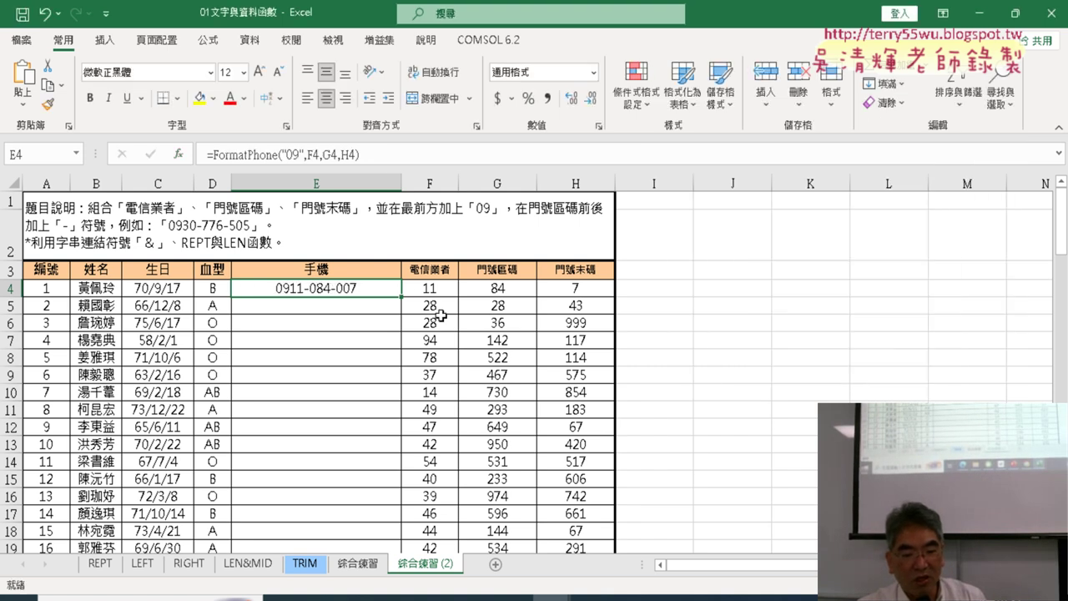
pyautogui.doubleClick(402, 296)
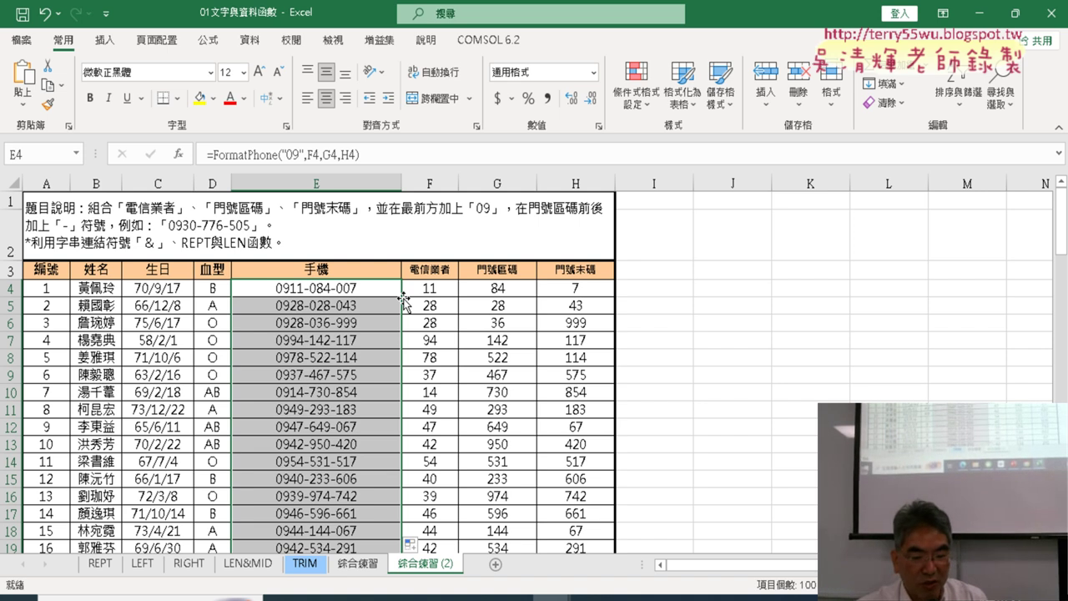
# Switch to the ChatGPT conversation and scroll through the FormatPhone VBA answers
pyautogui.moveTo(513, 596)
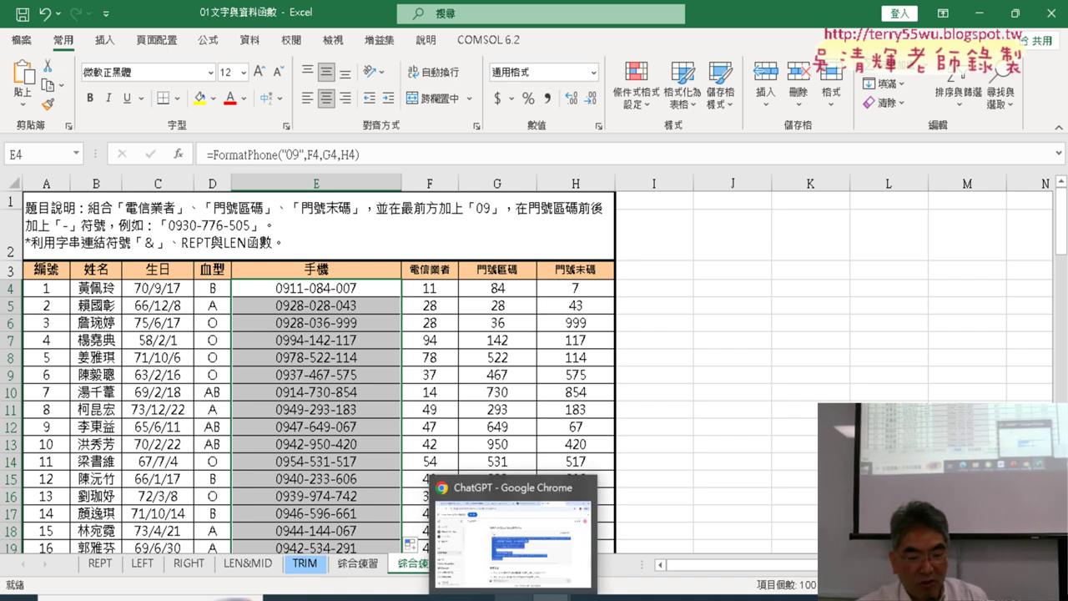
pyautogui.click(535, 570)
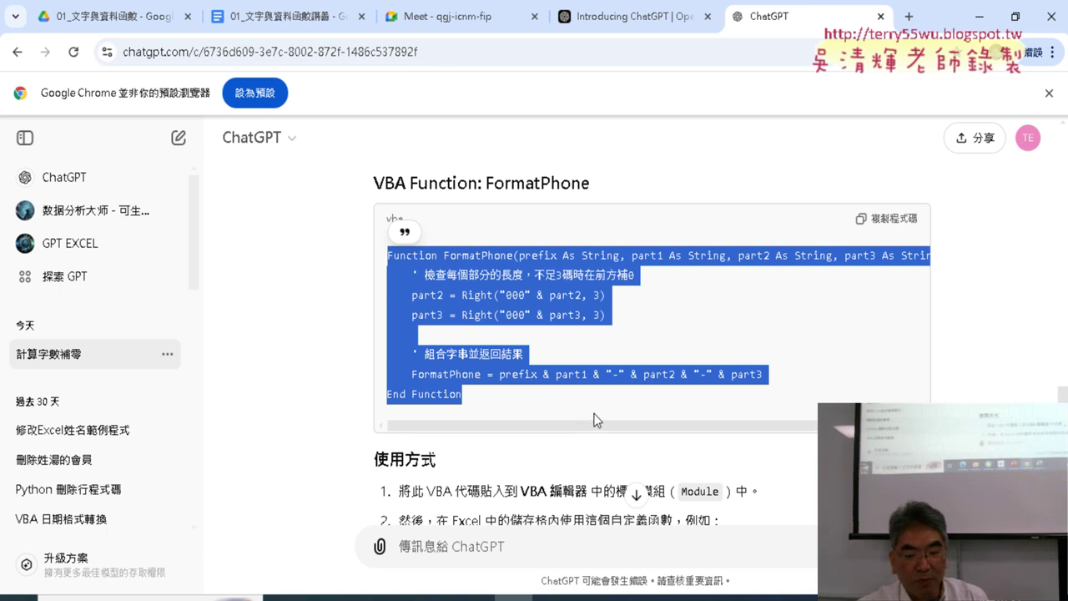
pyautogui.scroll(-2, 584, 468)
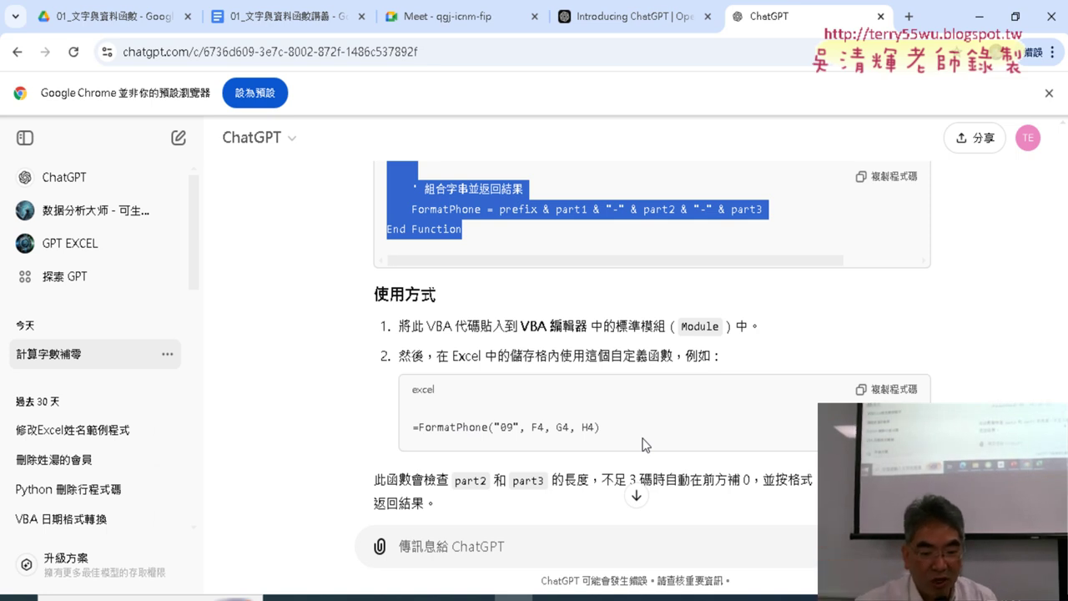
pyautogui.scroll(2, 634, 377)
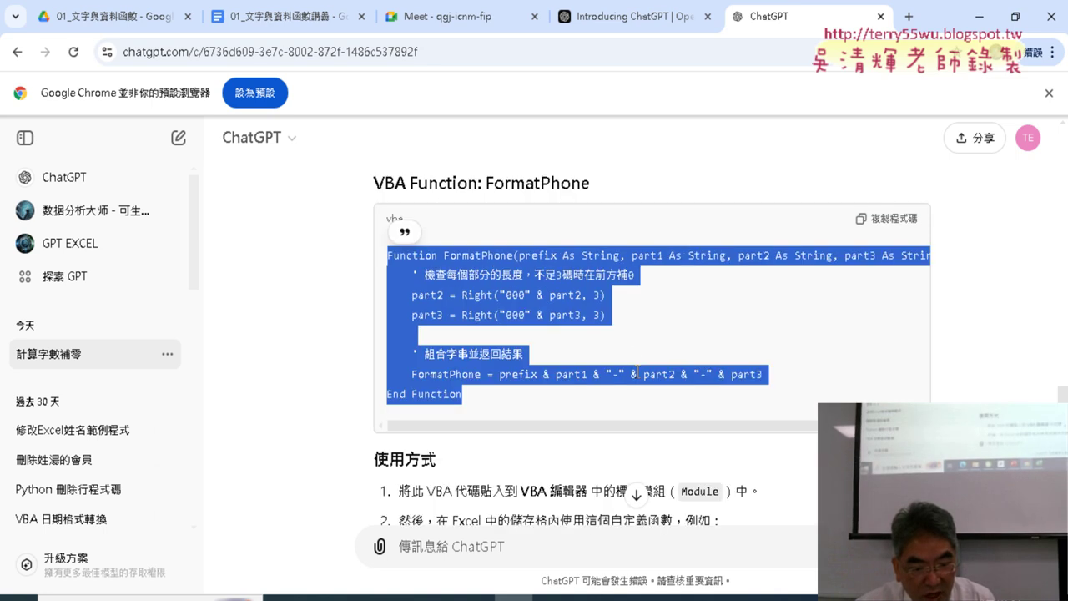
pyautogui.scroll(1, 852, 317)
pyautogui.scroll(1, 852, 316)
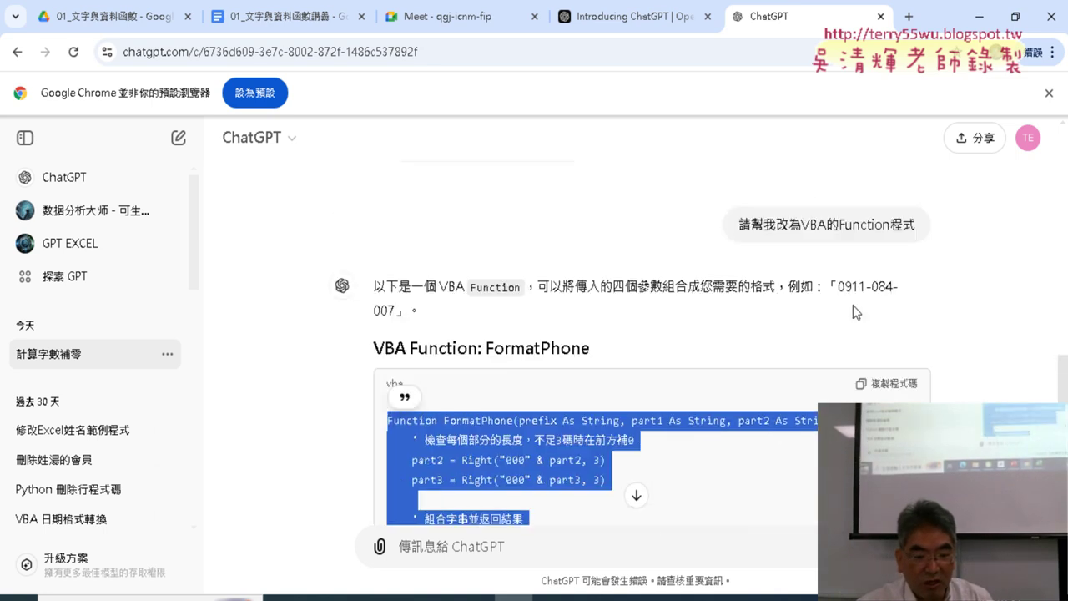
pyautogui.scroll(2, 853, 314)
pyautogui.scroll(2, 855, 312)
pyautogui.scroll(1, 854, 308)
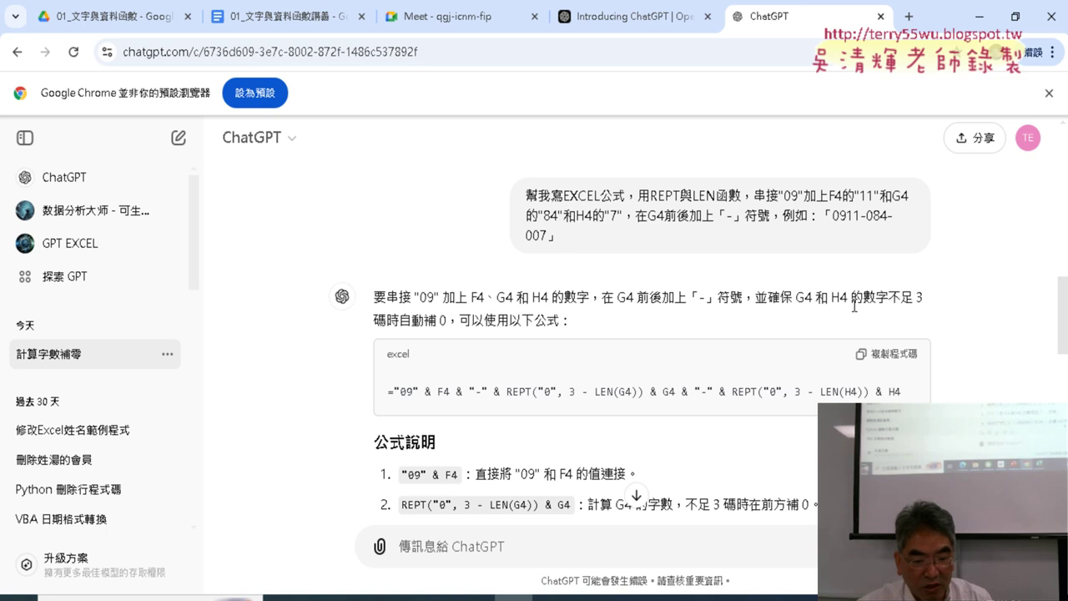
pyautogui.scroll(-3, 855, 305)
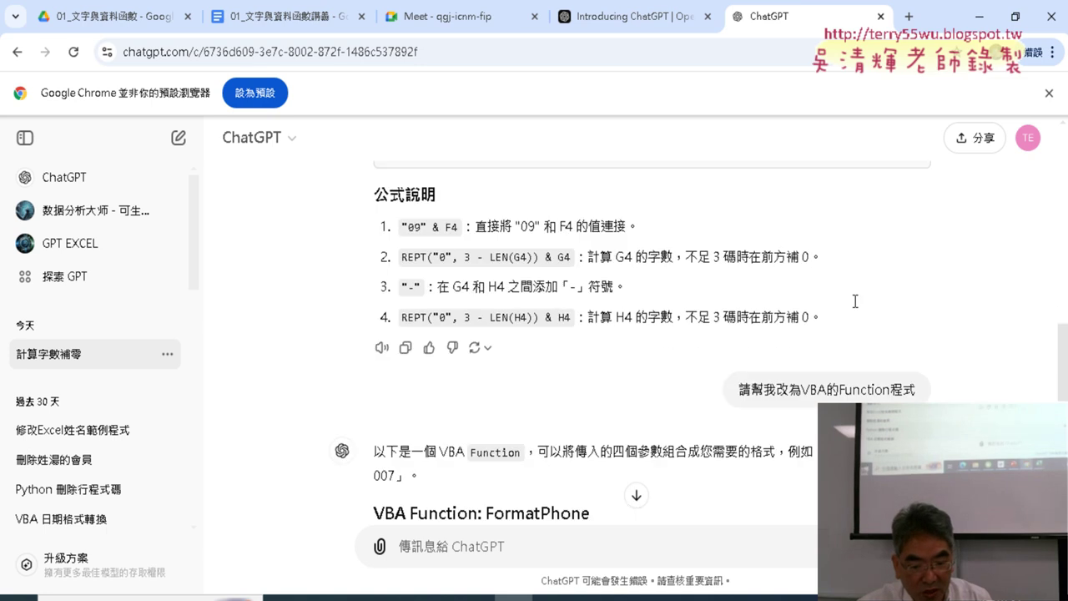
# Select the 請幫我改為VBA的Function程式 request, start editing it, then cancel unchanged
pyautogui.moveTo(740, 389); pyautogui.dragTo(903, 390)
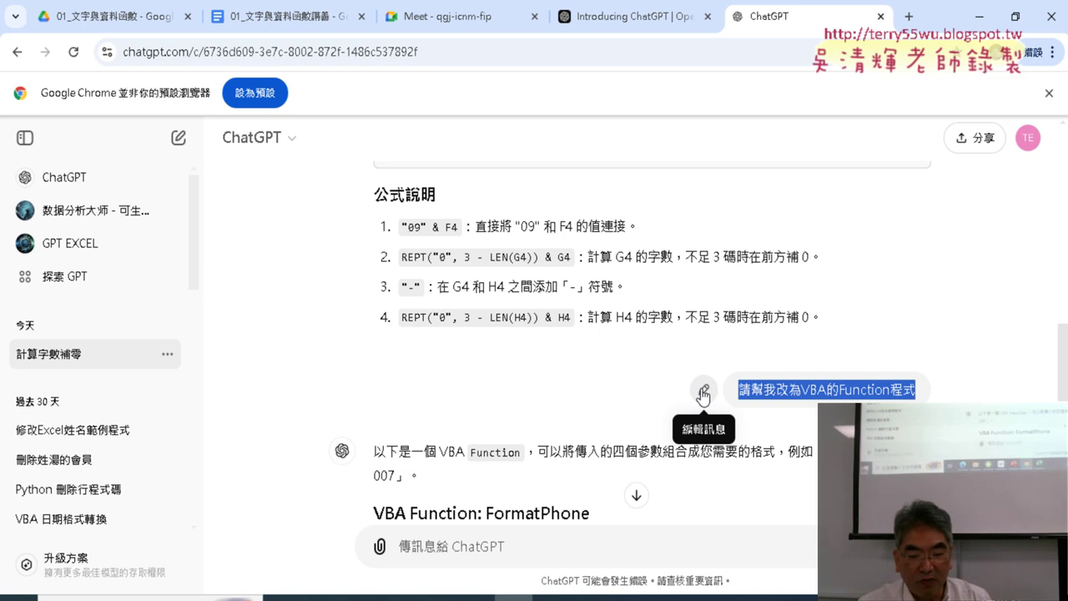
pyautogui.scroll(-2, 703, 396)
pyautogui.scroll(1, 829, 342)
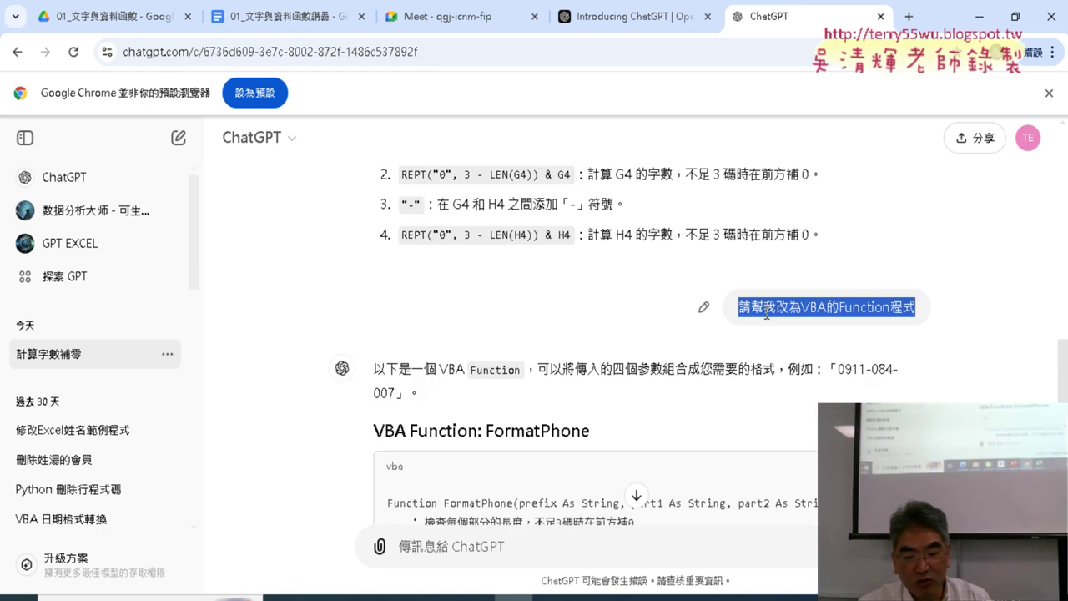
pyautogui.click(803, 314)
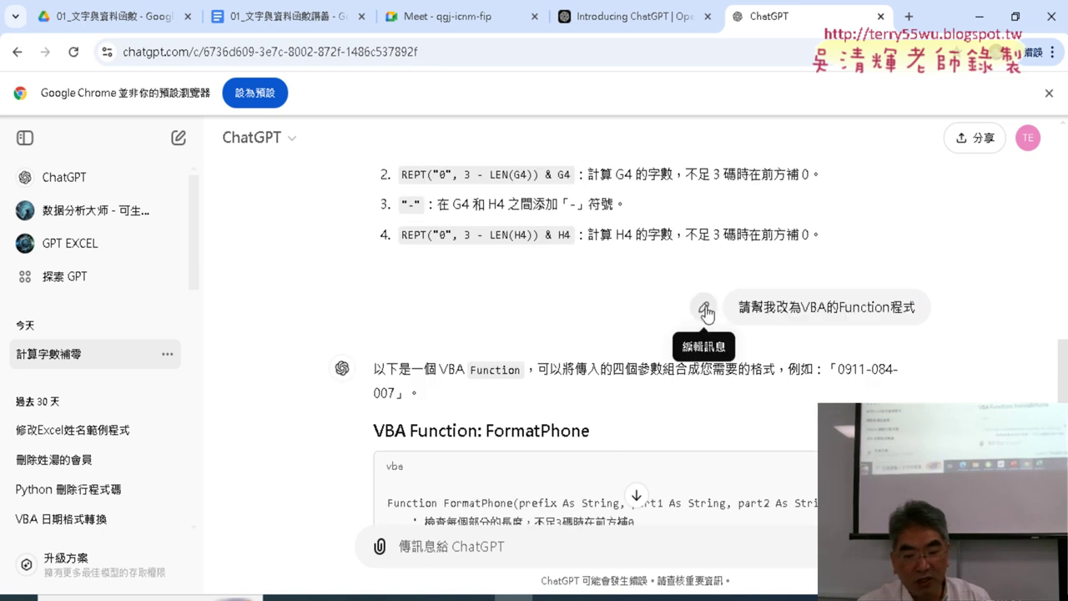
pyautogui.click(706, 311)
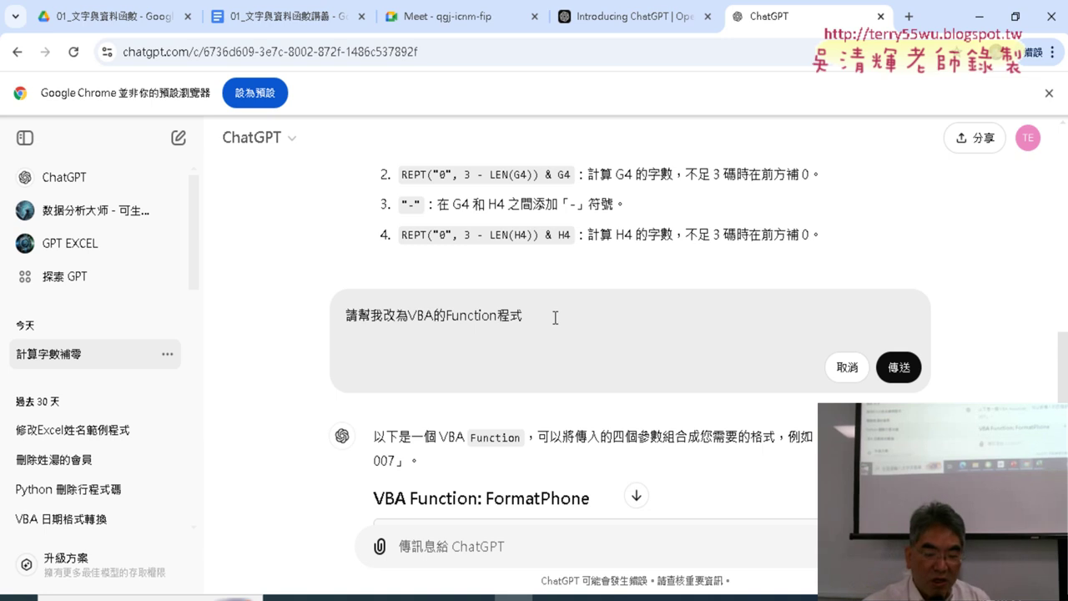
pyautogui.click(847, 368)
# Bring the VBA editor forward, close it, and deselect the filled phone-number range
pyautogui.moveTo(552, 598)
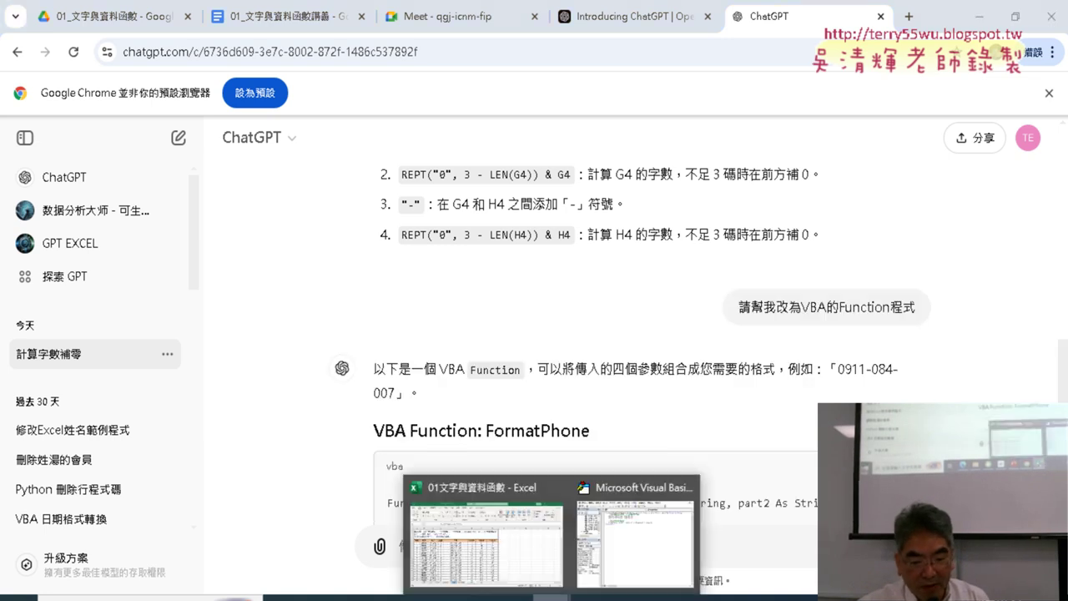
pyautogui.click(631, 548)
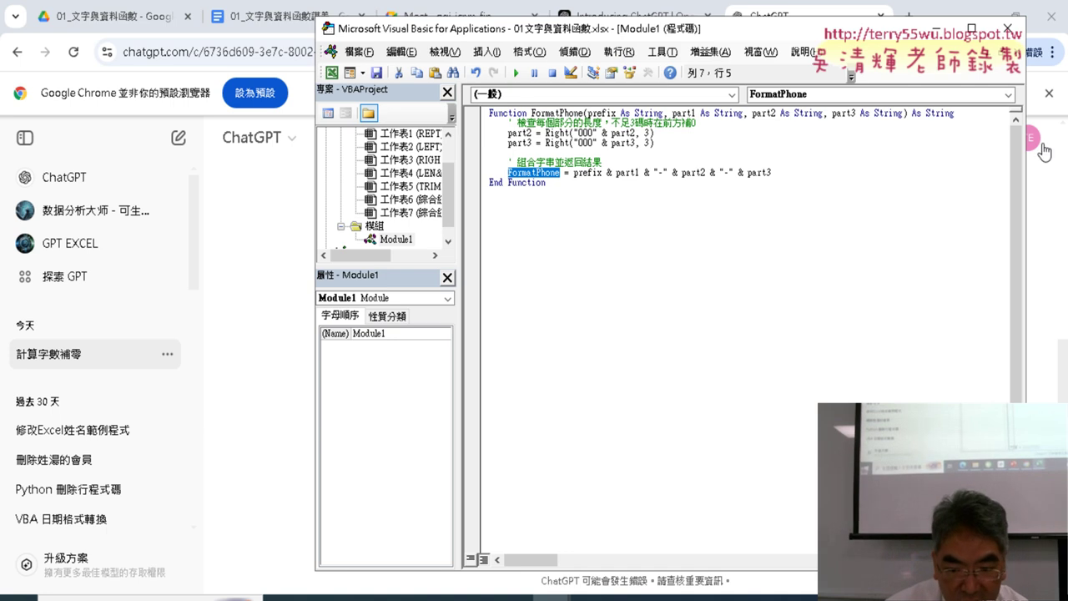
pyautogui.click(992, 22)
pyautogui.click(724, 268)
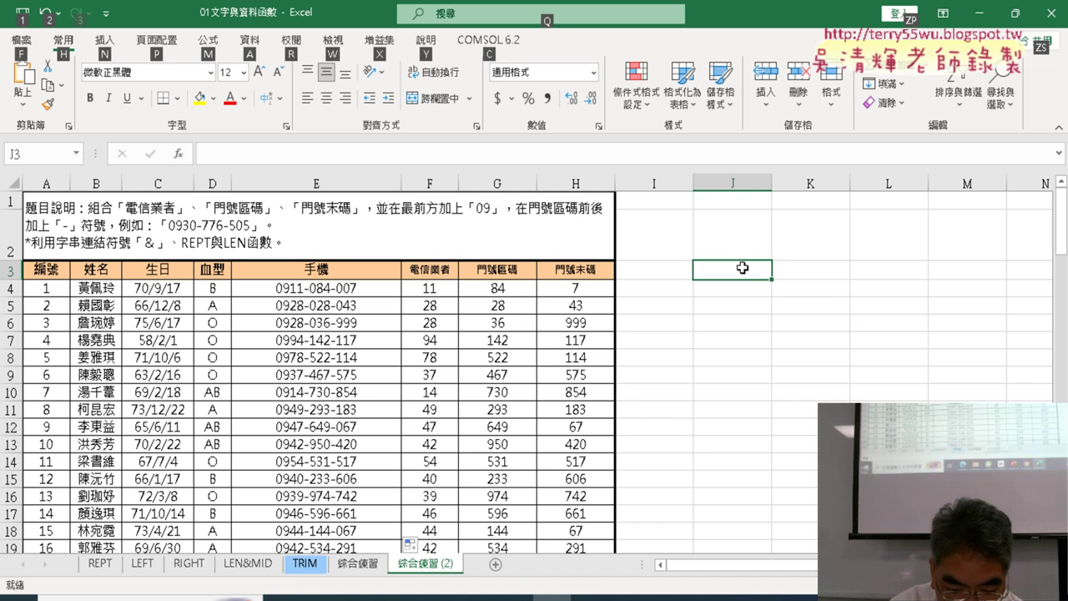
# Reopen the VBA editor with Alt+F11 and highlight Module1 in the project tree
pyautogui.hotkey('alt', 'F11')
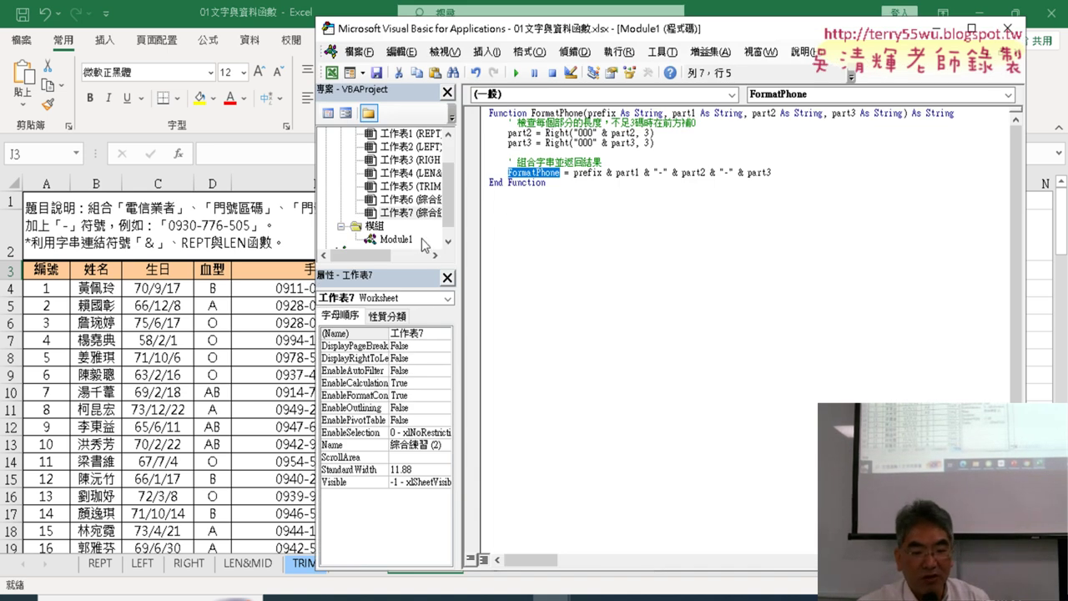
pyautogui.click(488, 52)
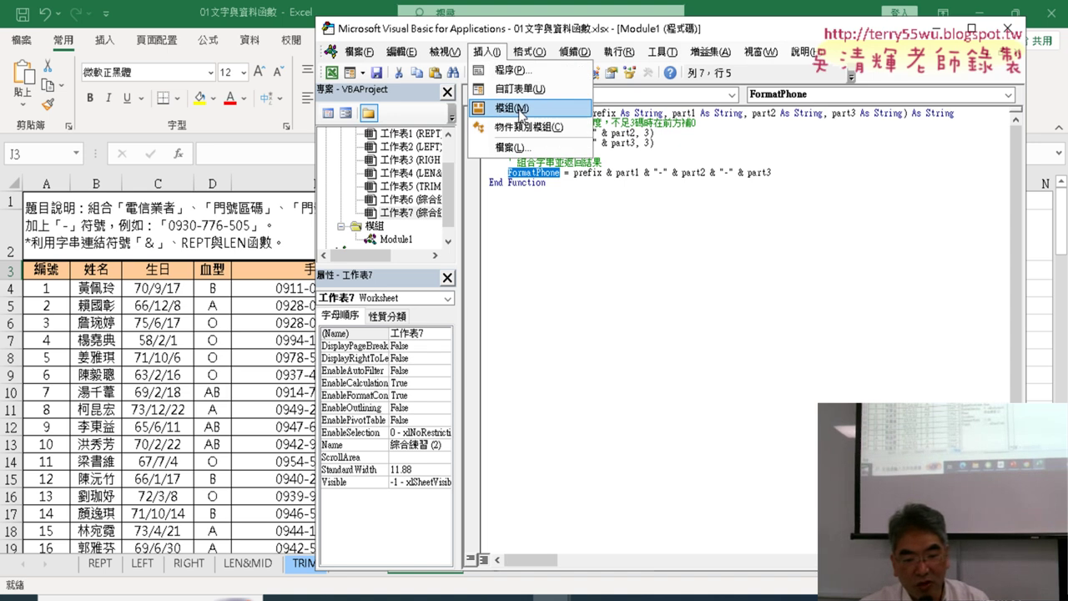
pyautogui.click(568, 194)
pyautogui.moveTo(567, 193); pyautogui.dragTo(474, 119)
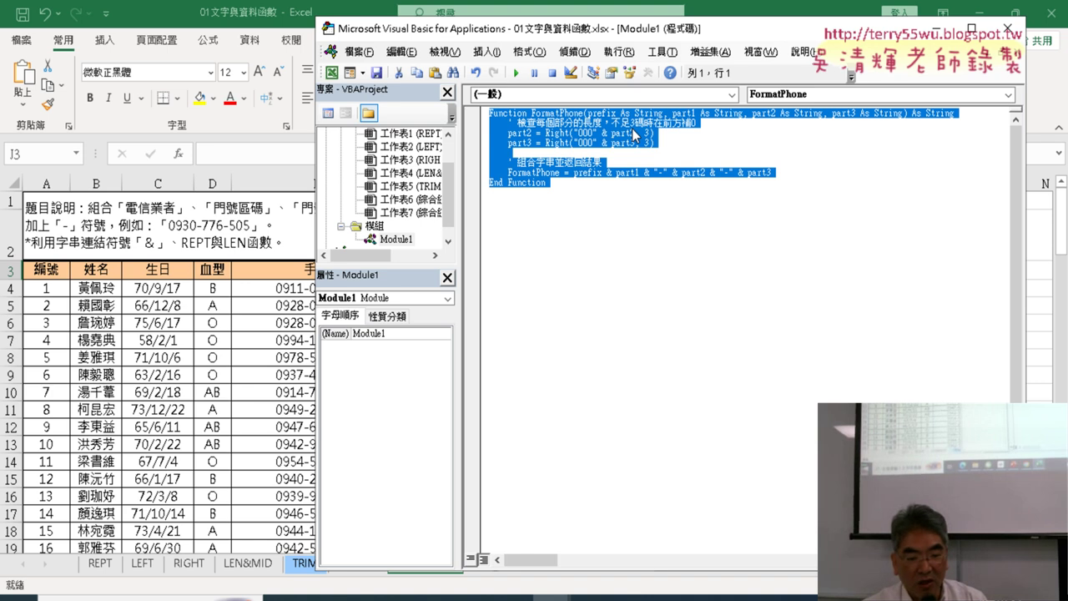
pyautogui.moveTo(388, 265); pyautogui.dragTo(400, 344)
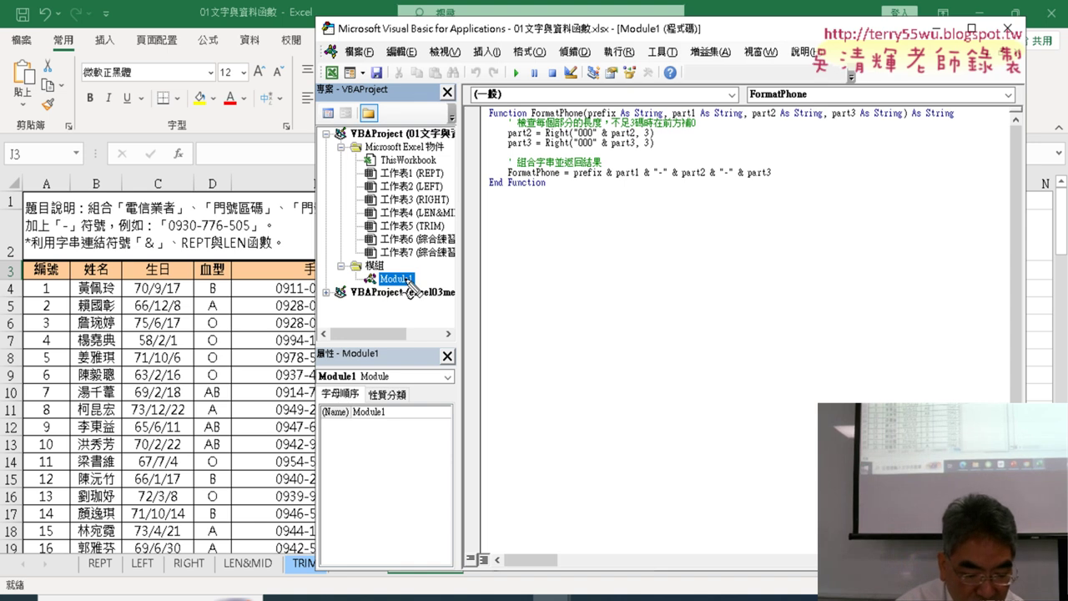
pyautogui.moveTo(469, 87)
pyautogui.mouseDown()
pyautogui.moveTo(288, 272)
pyautogui.moveTo(488, 83)
pyautogui.mouseUp()
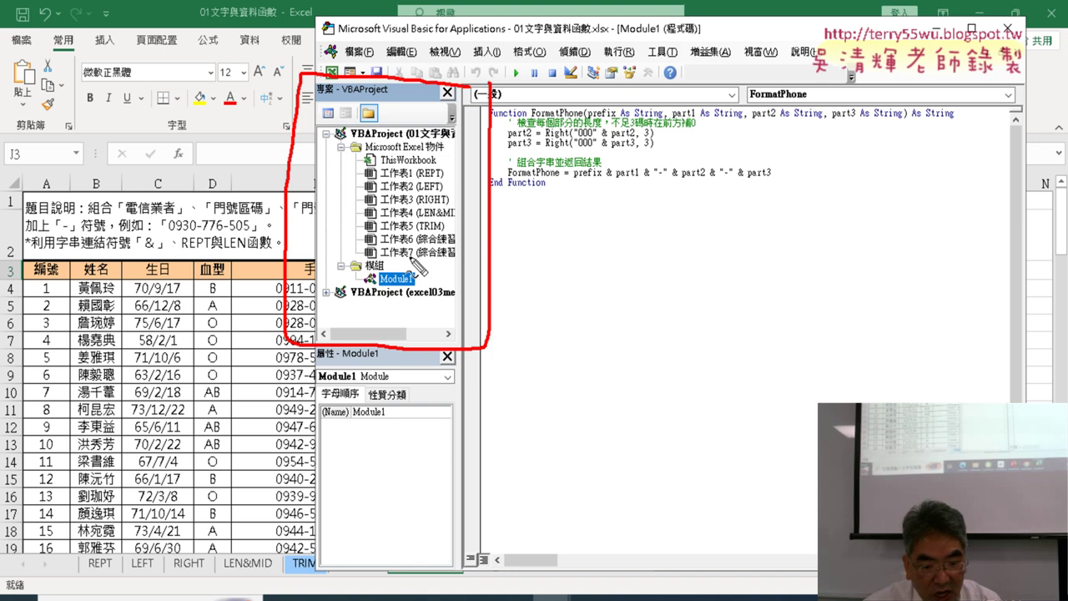
pyautogui.moveTo(392, 293); pyautogui.dragTo(424, 285)
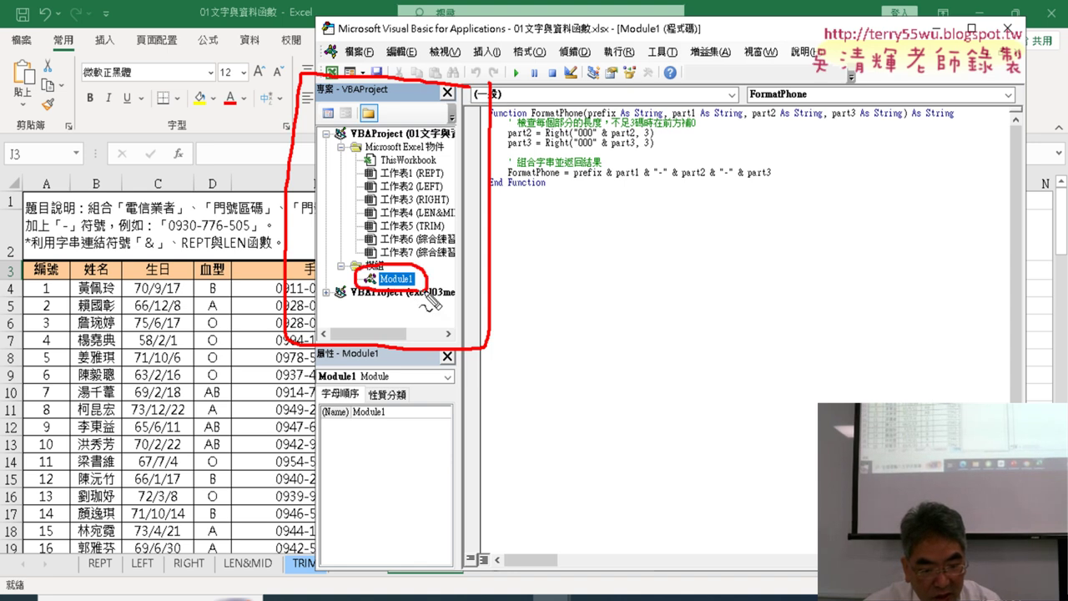
pyautogui.moveTo(491, 200); pyautogui.dragTo(457, 267)
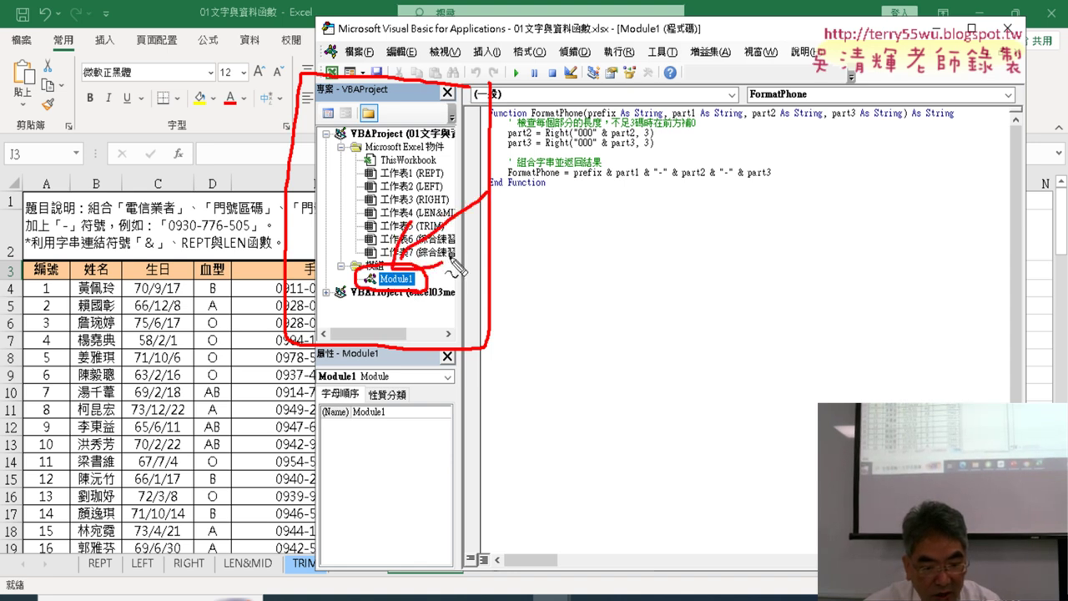
pyautogui.press('Escape')
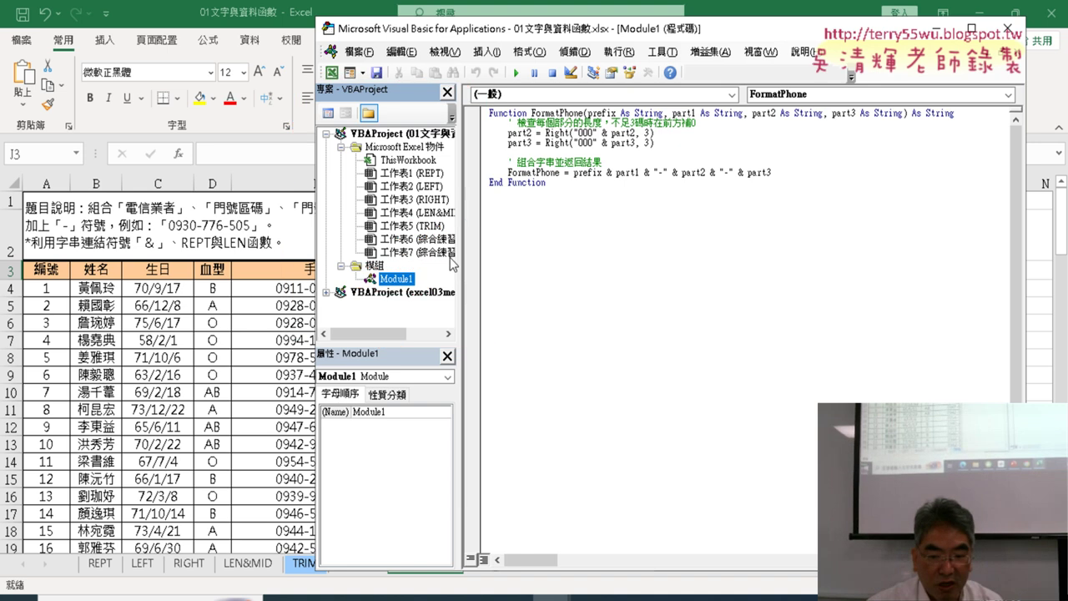
# Close and reopen Module1's code window, then close the panes and the editor
pyautogui.click(1019, 55)
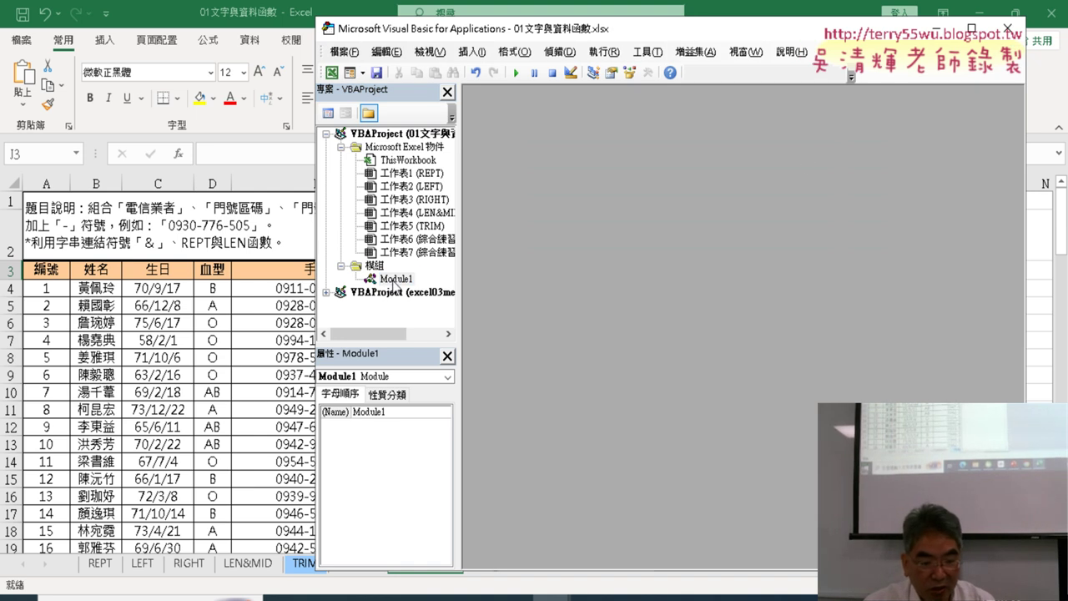
pyautogui.doubleClick(395, 280)
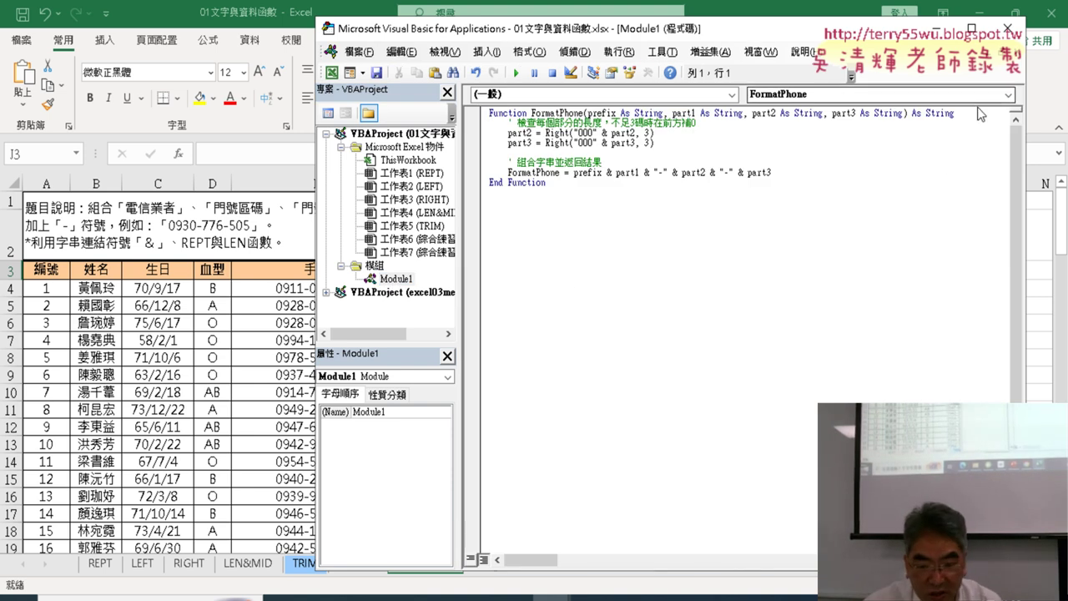
pyautogui.click(1018, 57)
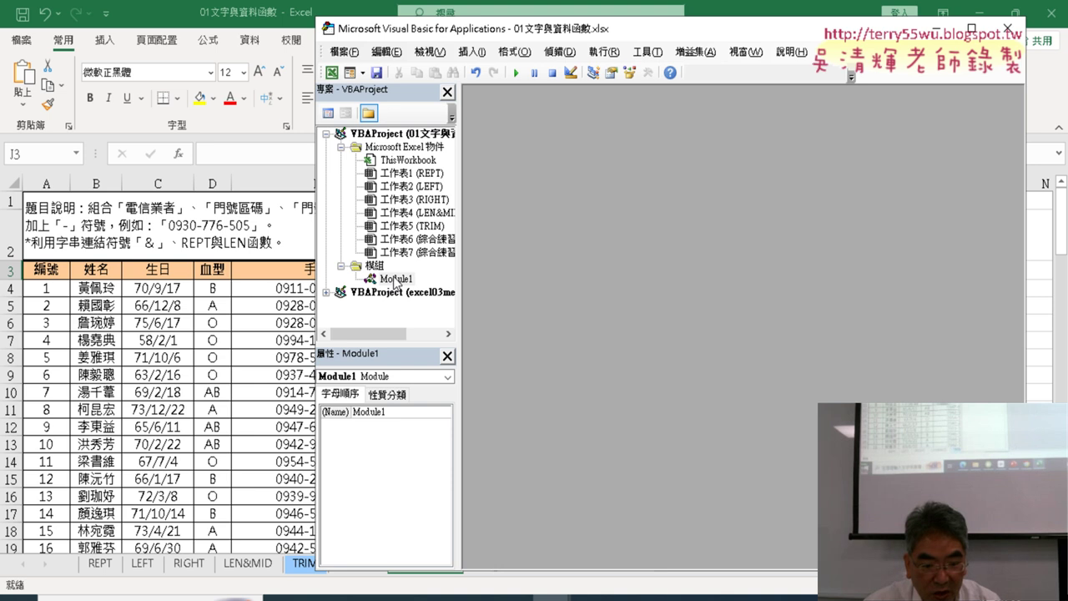
pyautogui.doubleClick(396, 281)
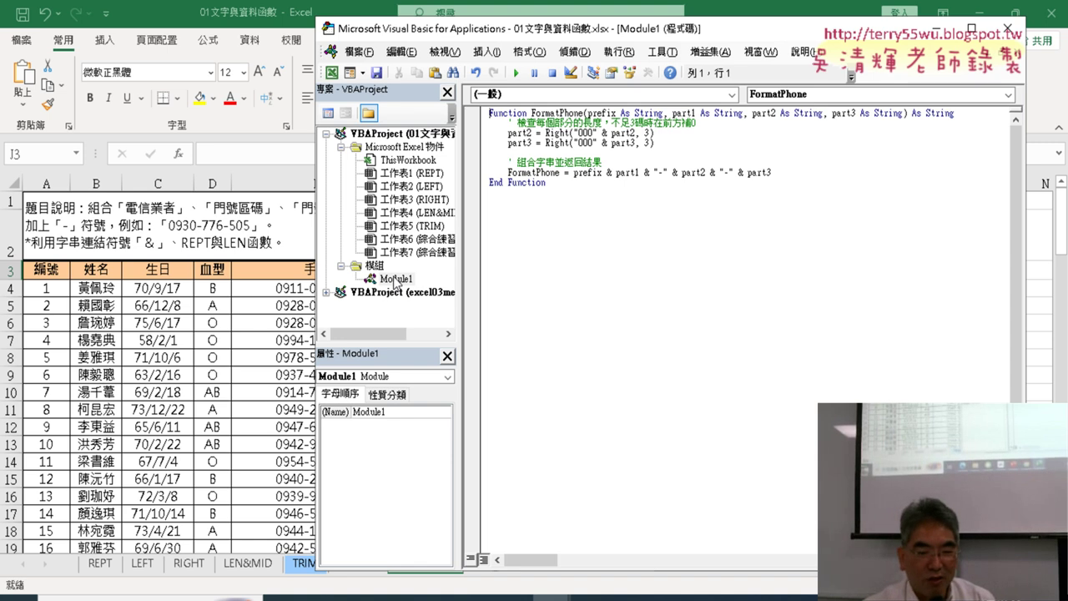
pyautogui.click(1018, 52)
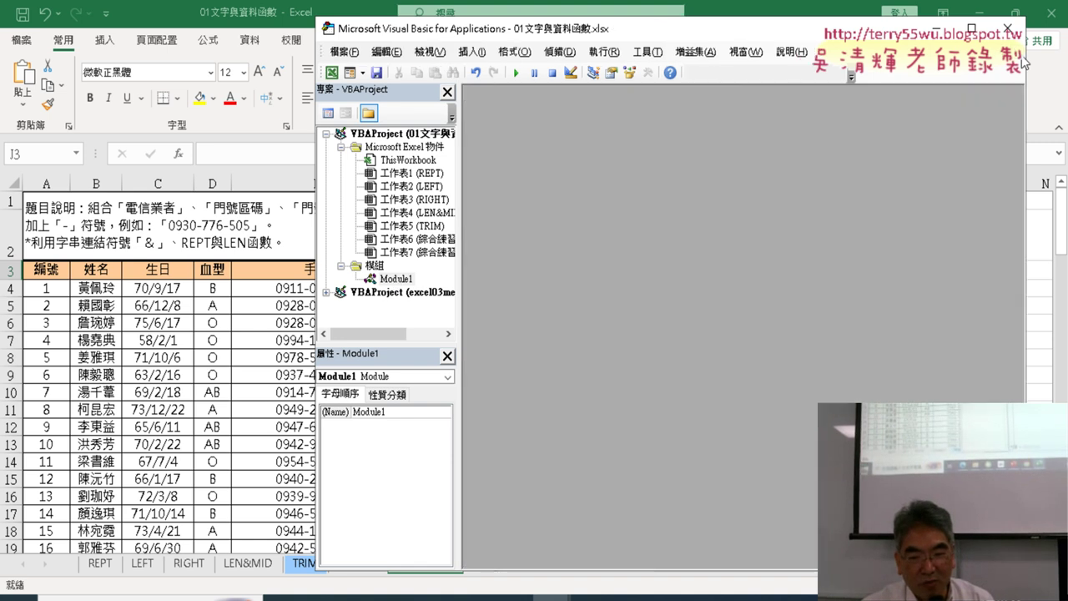
pyautogui.doubleClick(407, 281)
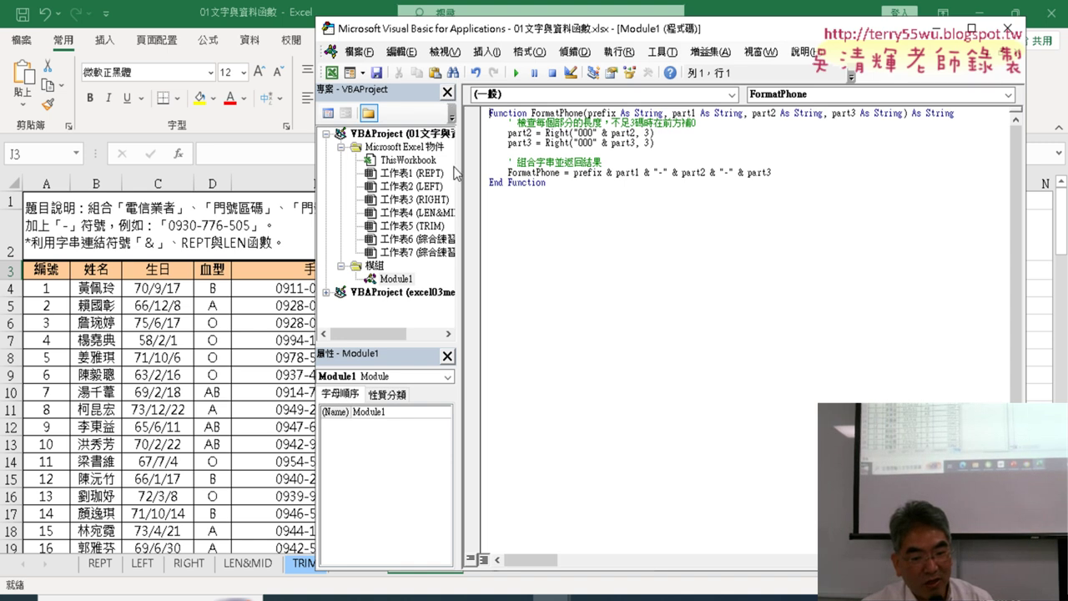
pyautogui.click(448, 93)
pyautogui.click(447, 92)
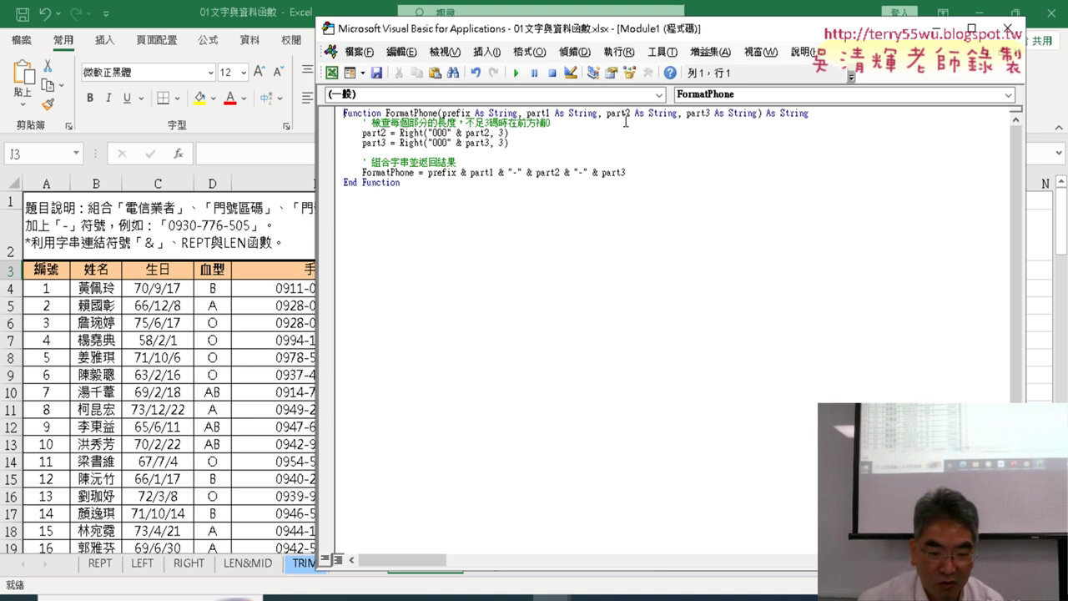
pyautogui.click(1018, 60)
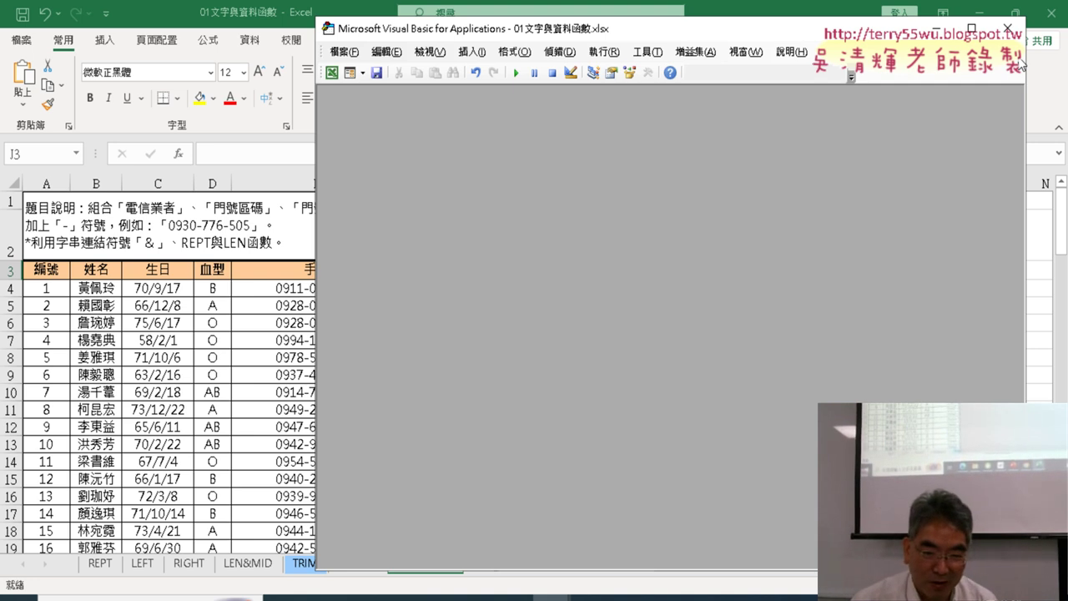
pyautogui.click(1008, 27)
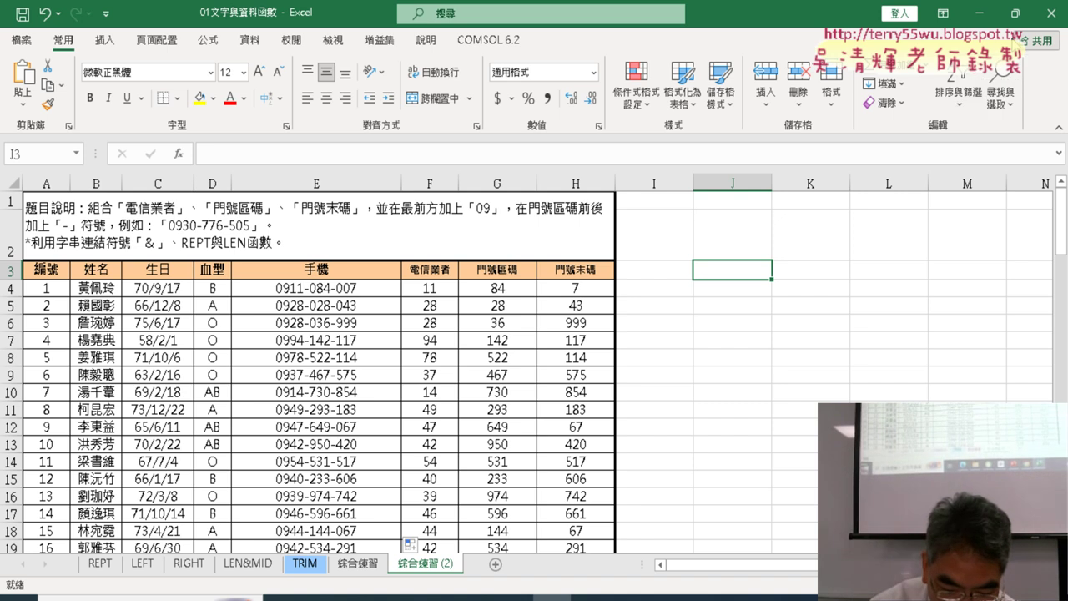
# Reopen the editor, restore Project Explorer from View, and open Module1's FormatPhone code
pyautogui.hotkey('alt', 'F11')
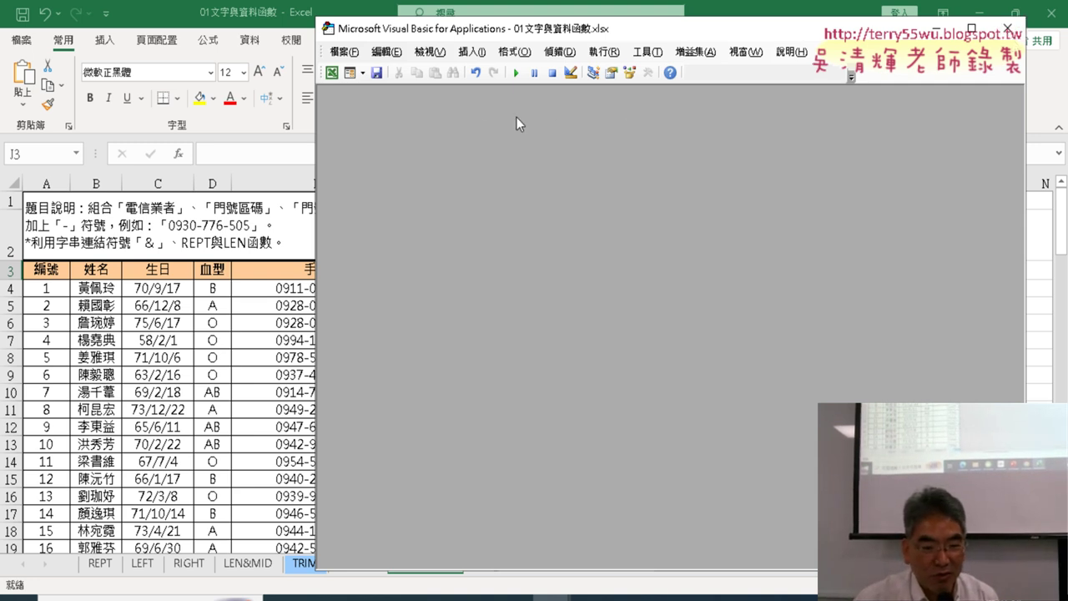
pyautogui.click(435, 56)
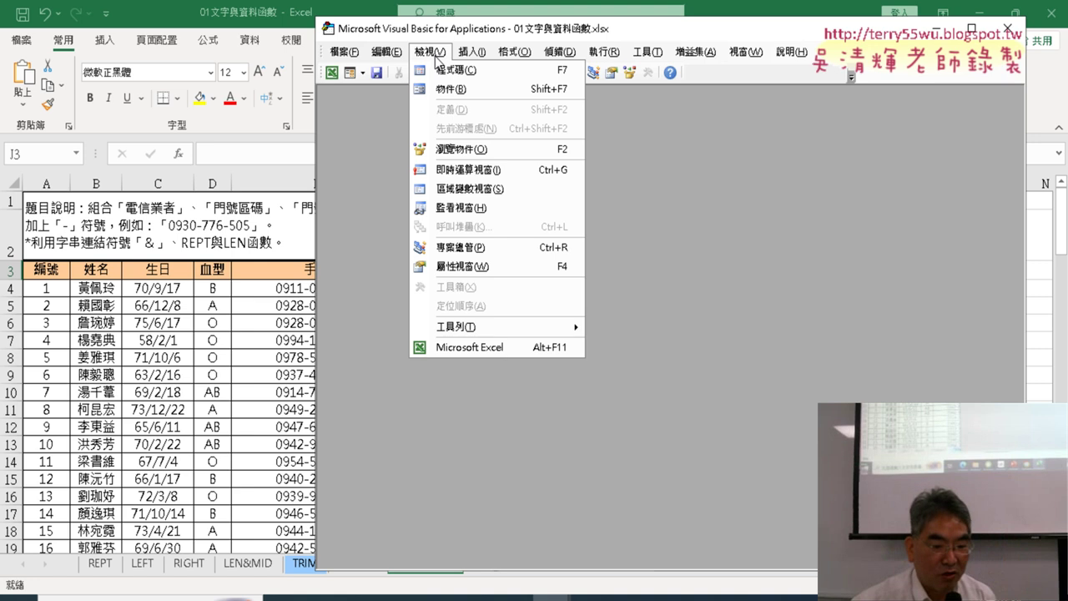
pyautogui.click(471, 251)
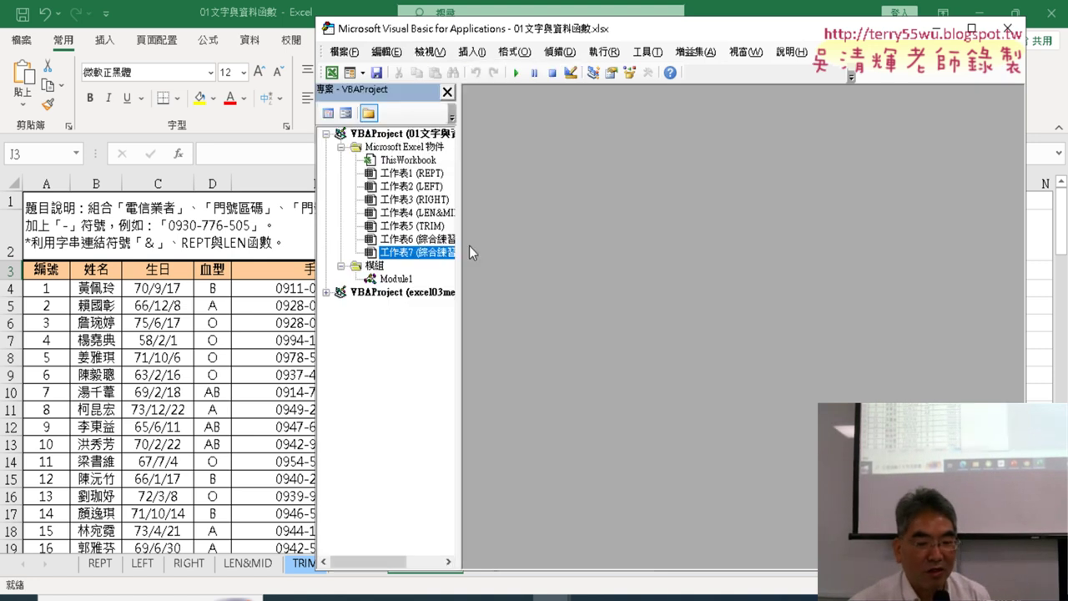
pyautogui.doubleClick(398, 281)
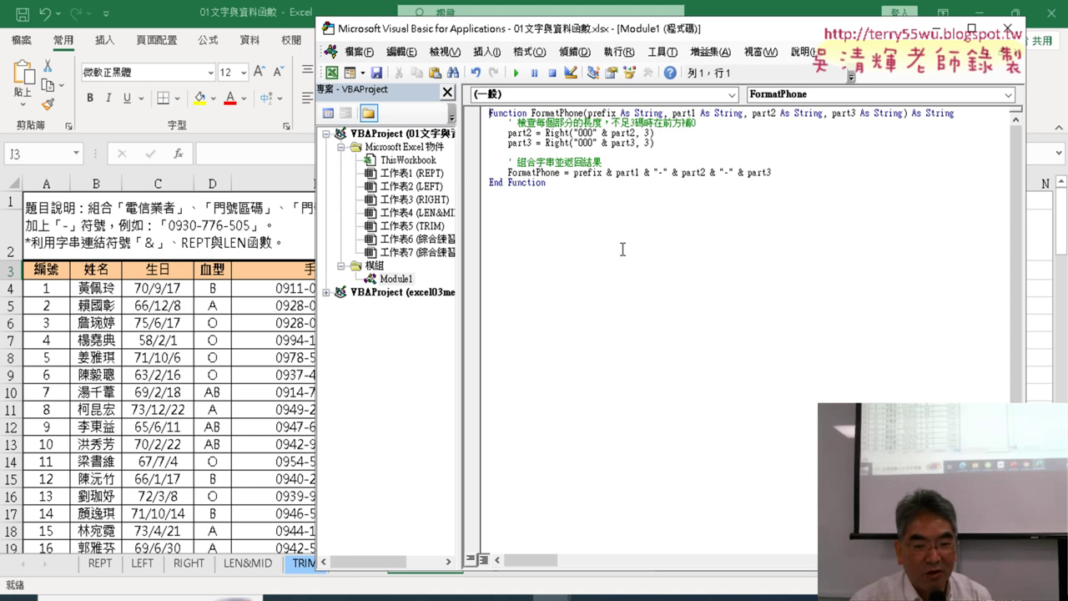
pyautogui.click(660, 58)
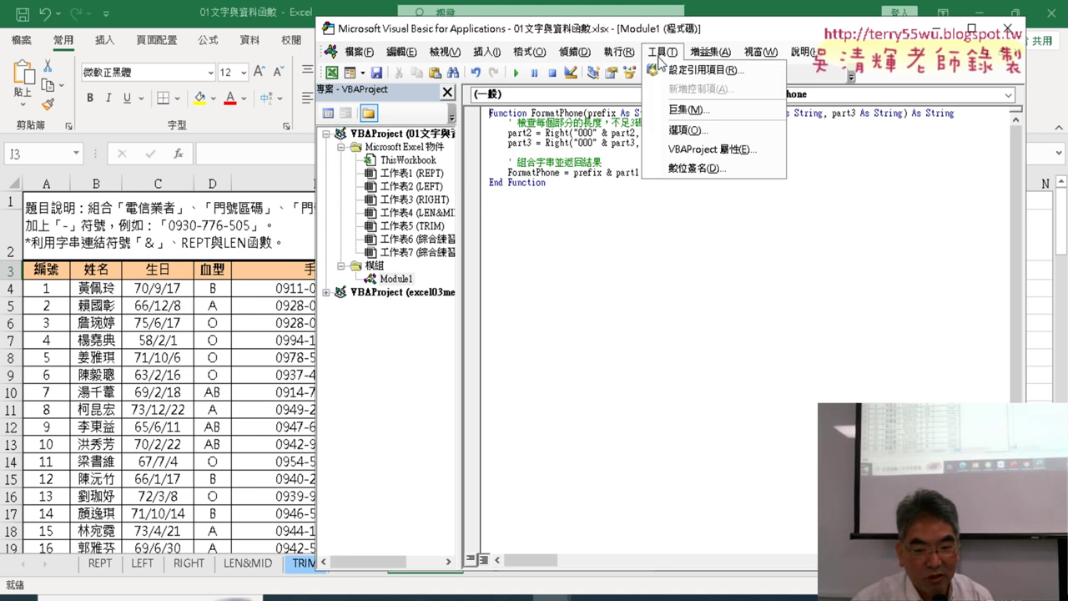
# Set the Editor Format code font size to 14, then narrow the project pane and shift the editor left
pyautogui.click(688, 132)
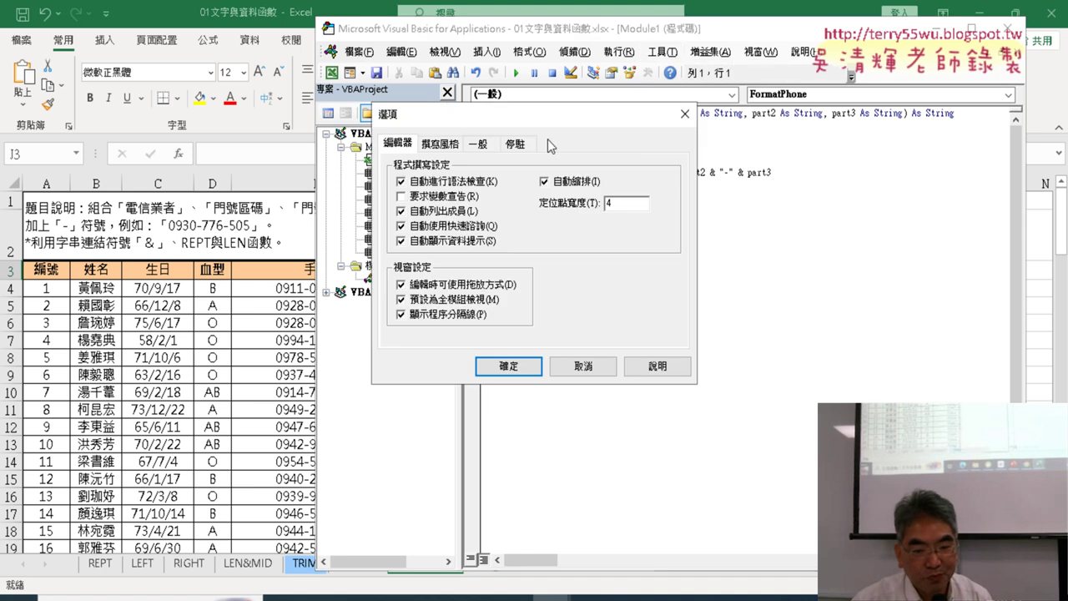
pyautogui.click(438, 145)
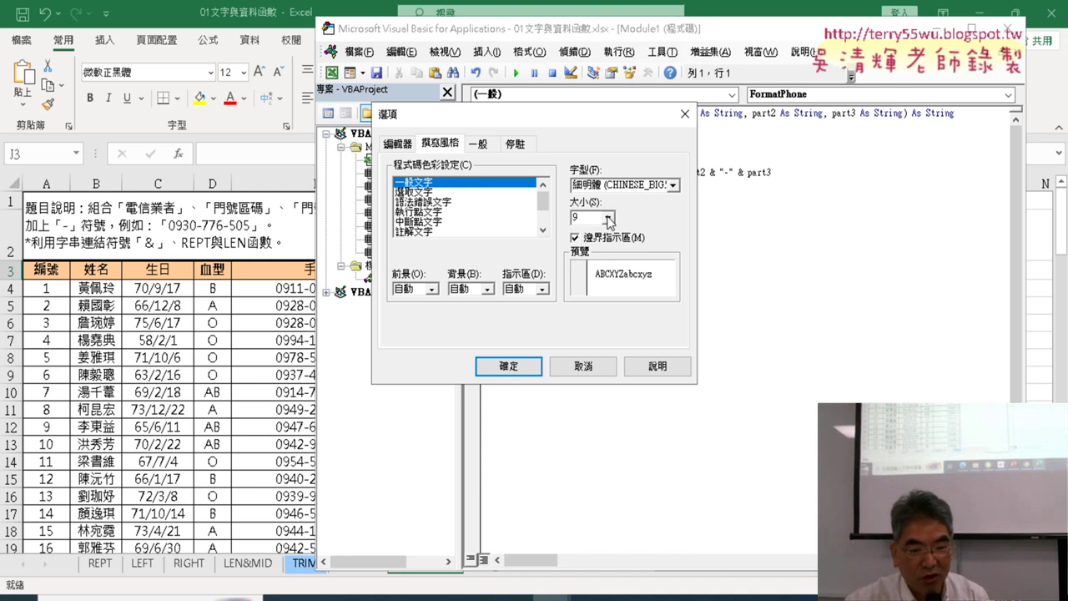
pyautogui.click(609, 218)
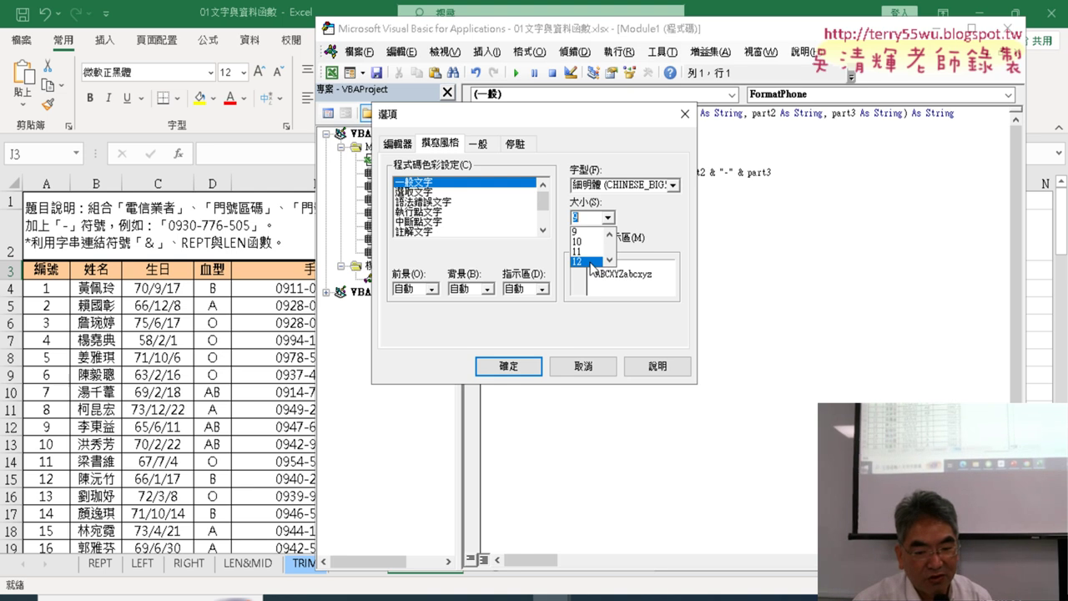
pyautogui.scroll(-2, 594, 258)
pyautogui.click(596, 253)
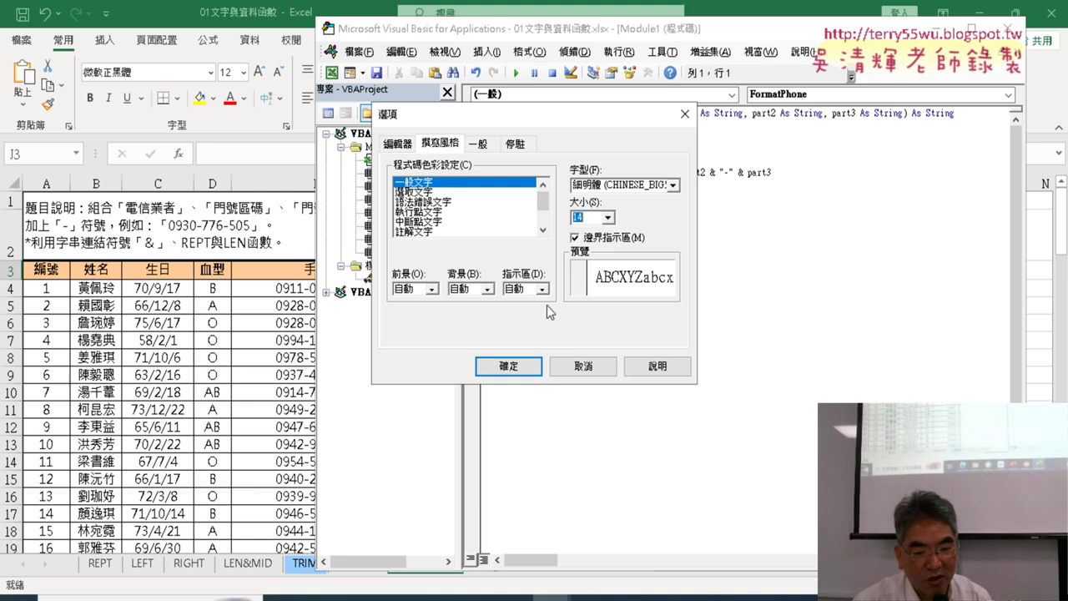
pyautogui.click(511, 366)
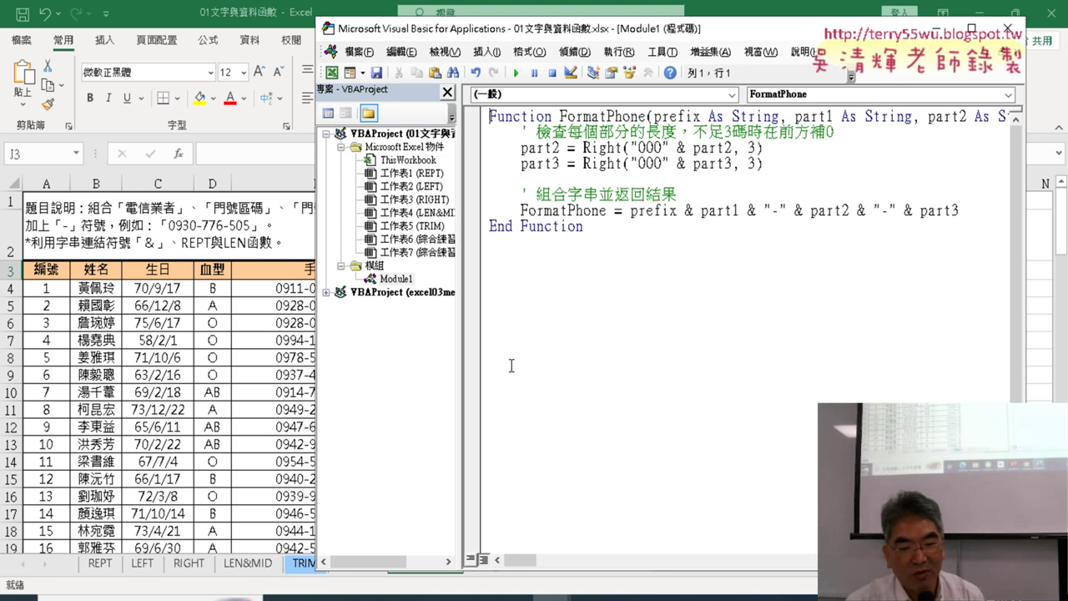
pyautogui.moveTo(459, 240); pyautogui.dragTo(391, 239)
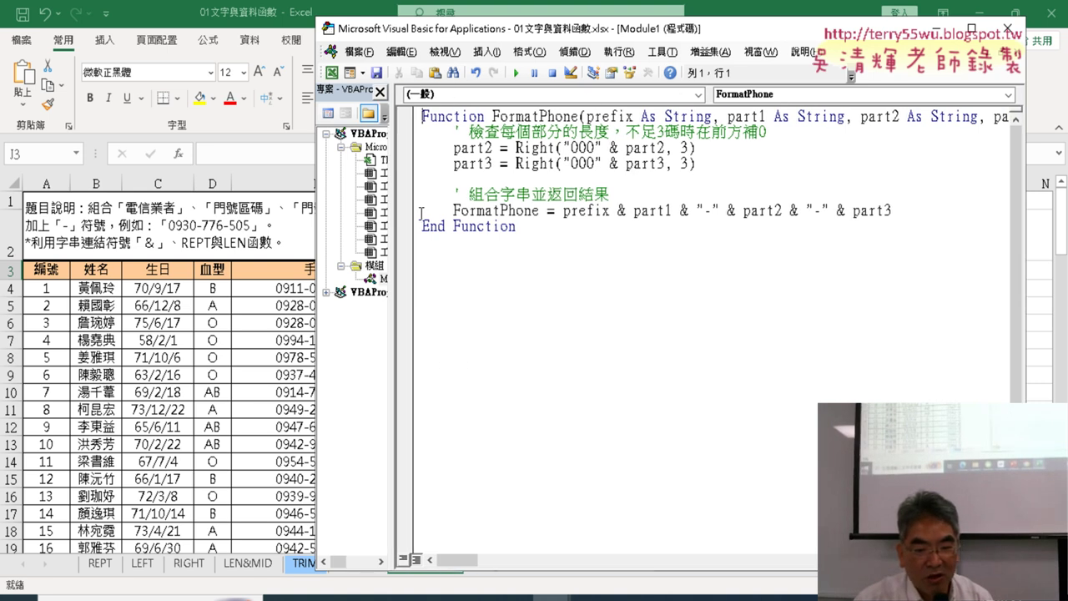
pyautogui.moveTo(610, 35); pyautogui.dragTo(430, 33)
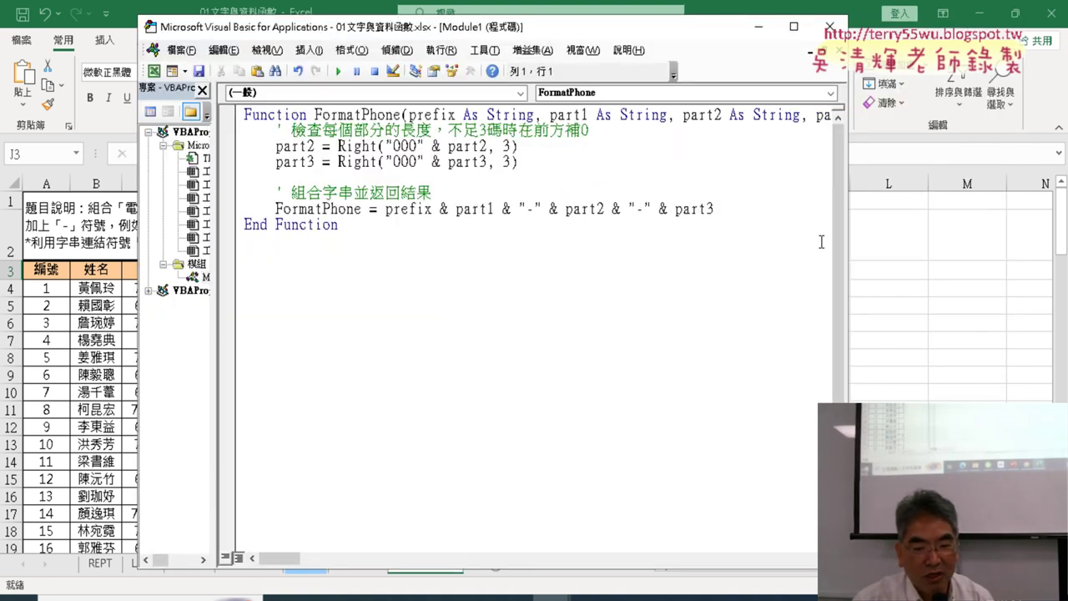
# Remove FormatPhone's prefix parameter and hardcode "09" in its return line
pyautogui.moveTo(846, 250); pyautogui.dragTo(1025, 249)
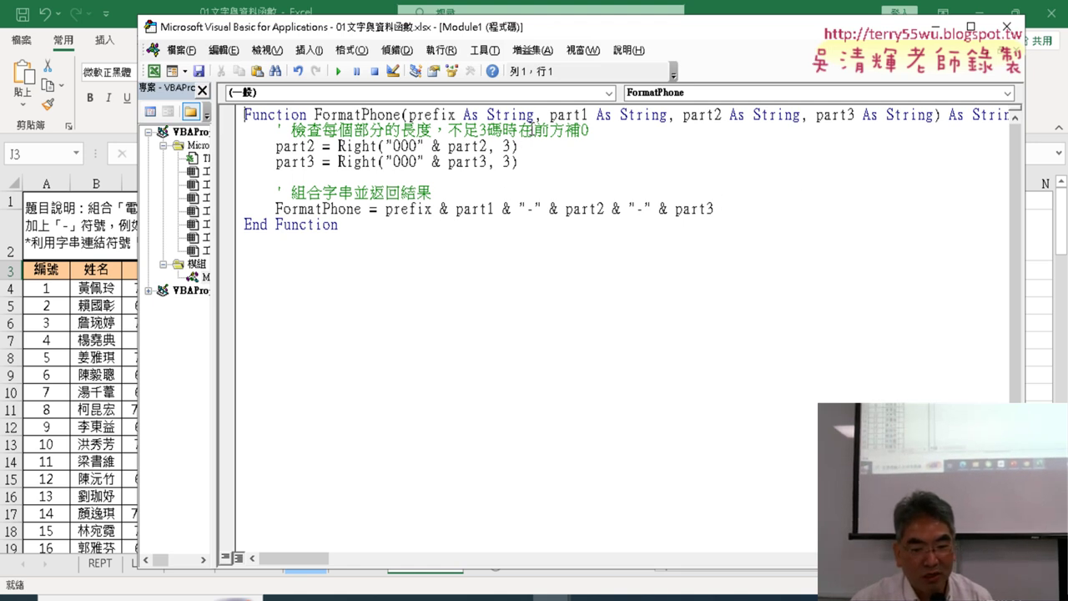
pyautogui.moveTo(547, 117); pyautogui.dragTo(421, 100)
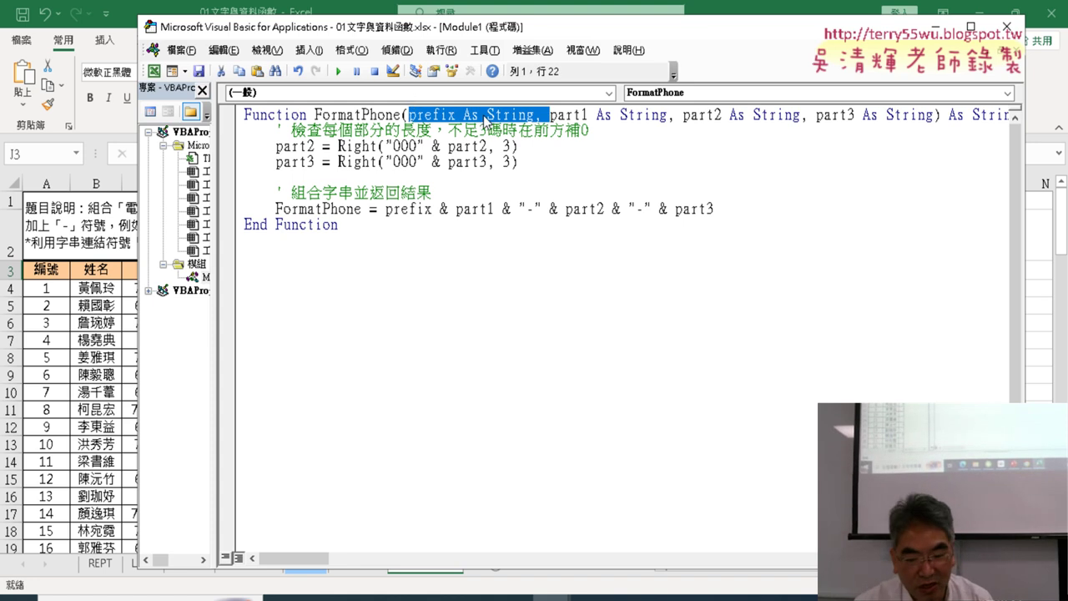
pyautogui.press('Delete')
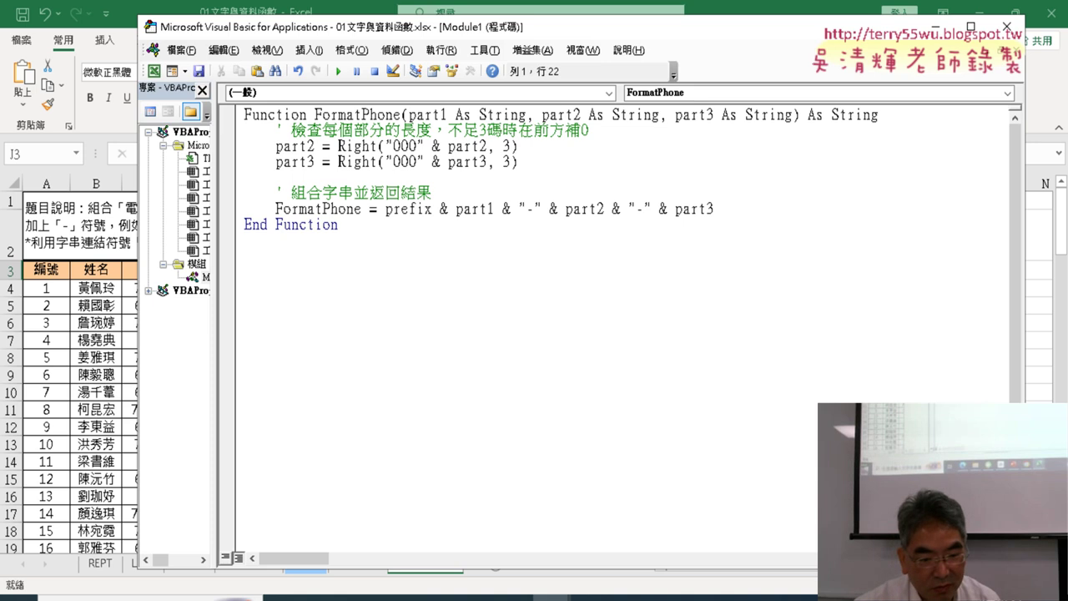
pyautogui.moveTo(433, 209); pyautogui.dragTo(386, 211)
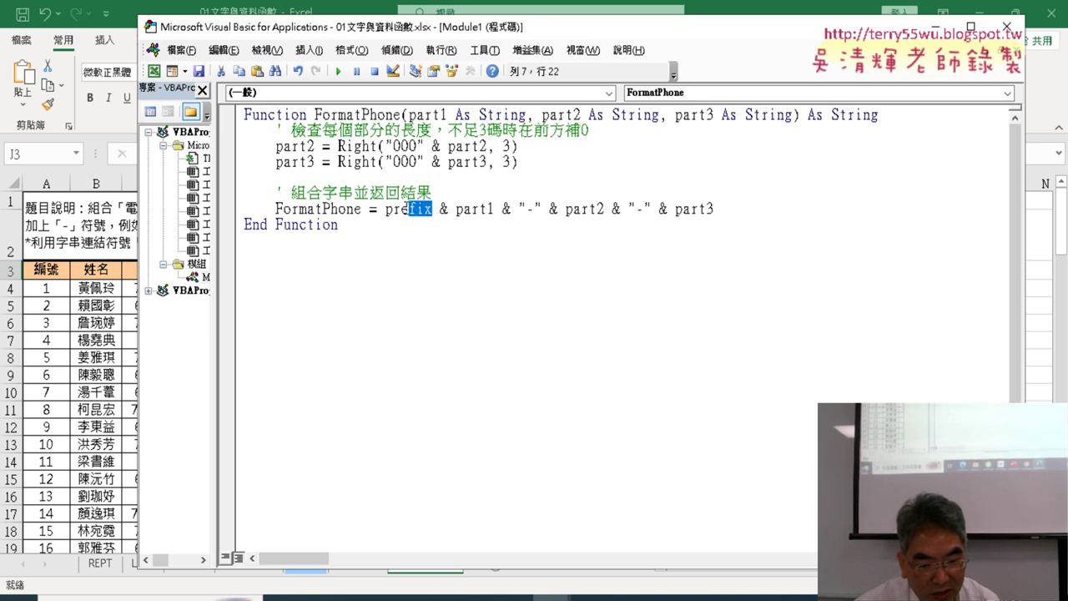
pyautogui.write('“”')
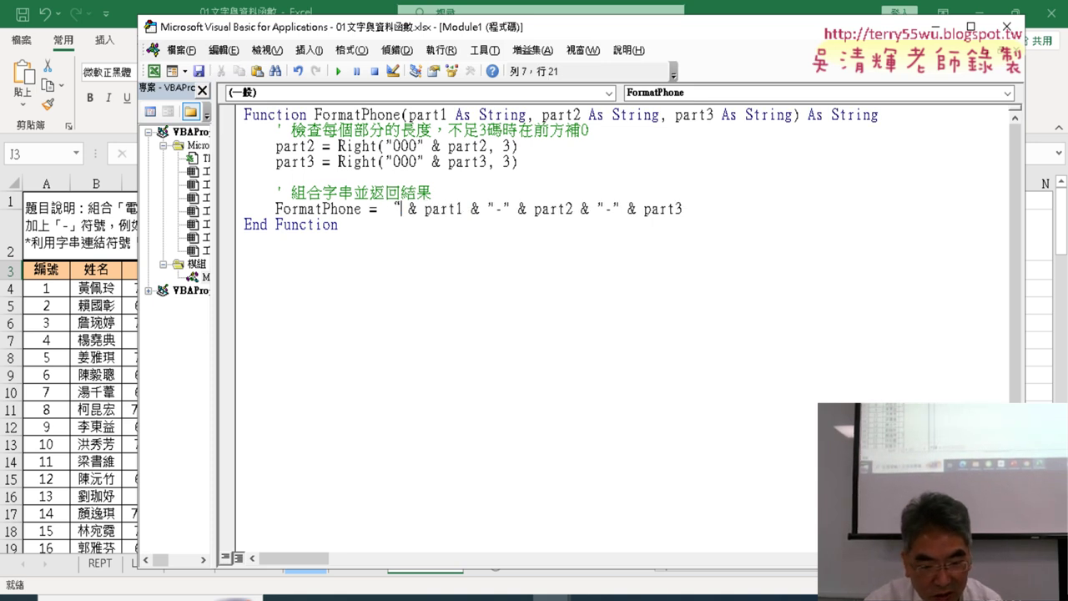
pyautogui.press('Left')
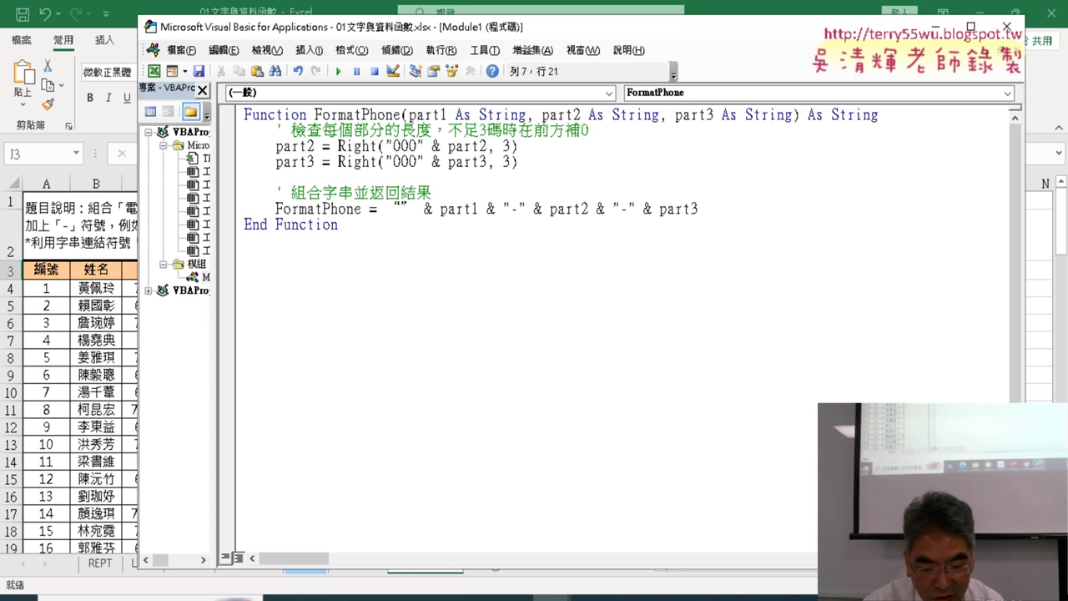
pyautogui.write('09')
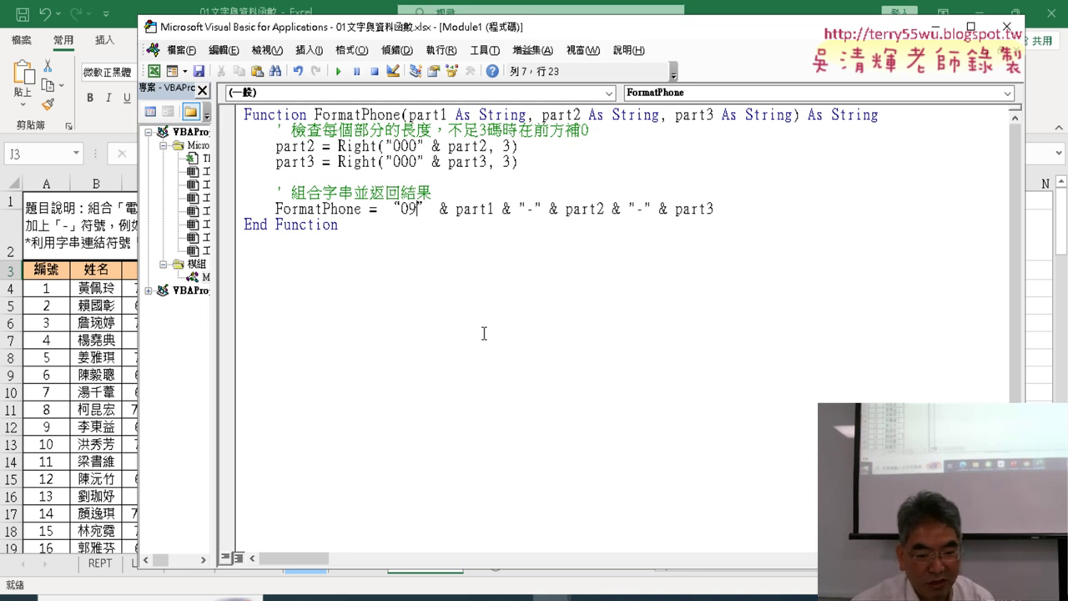
pyautogui.click(502, 342)
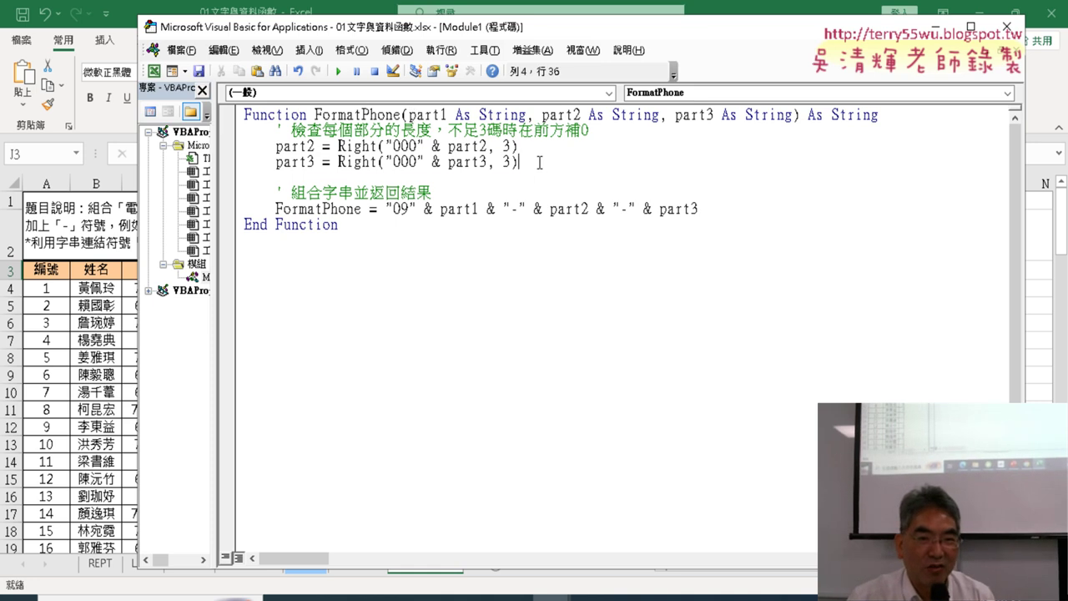
# Review the part2/part3 zero-padding lines, then return to the Excel worksheet
pyautogui.moveTo(542, 162); pyautogui.dragTo(247, 131)
pyautogui.click(354, 162)
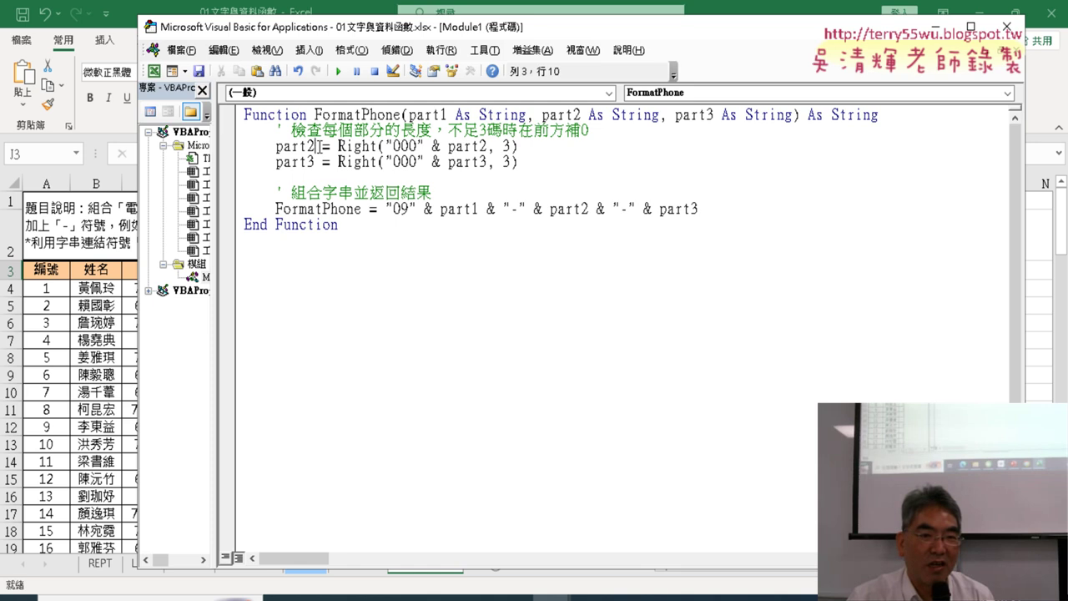
pyautogui.doubleClick(294, 147)
pyautogui.moveTo(315, 162); pyautogui.dragTo(279, 147)
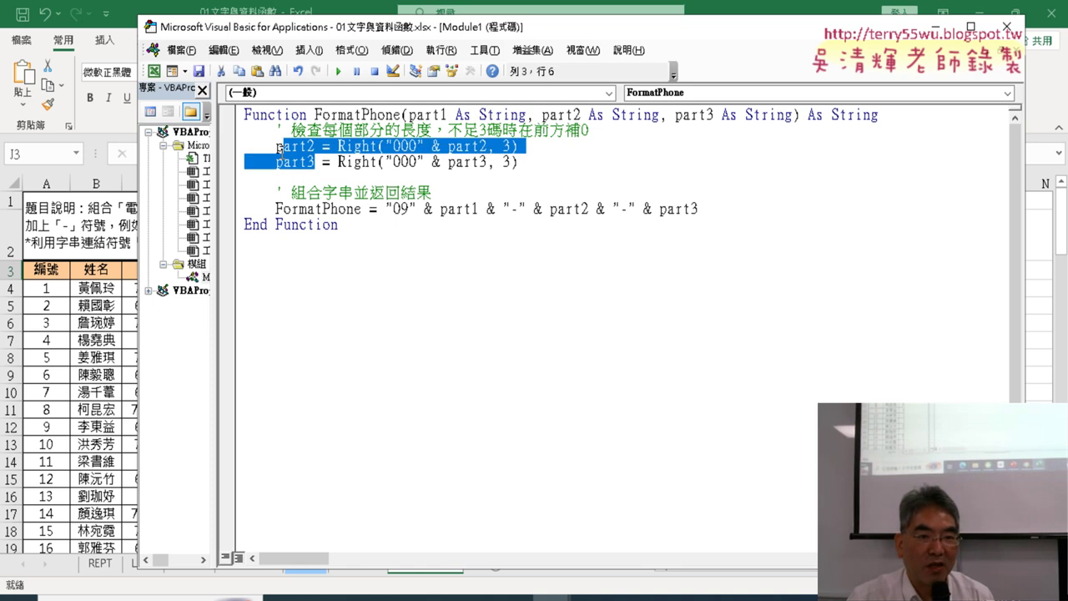
pyautogui.click(314, 147)
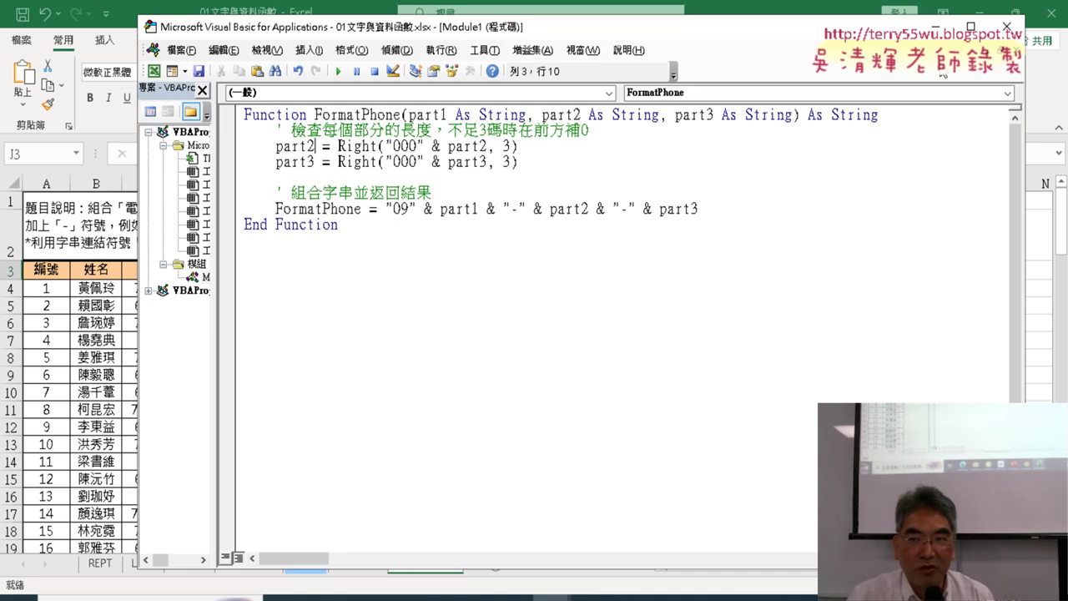
pyautogui.click(1007, 27)
# Delete E4's formula and view FormatPhone(part1,part2,part3) under User Defined, then cancel
pyautogui.click(305, 289)
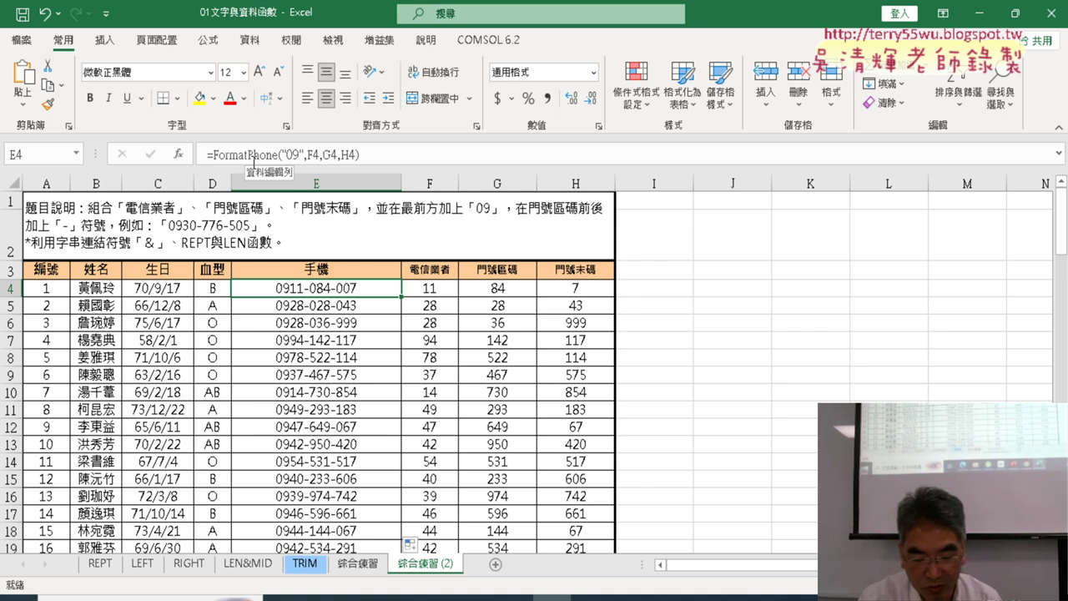
pyautogui.press('Delete')
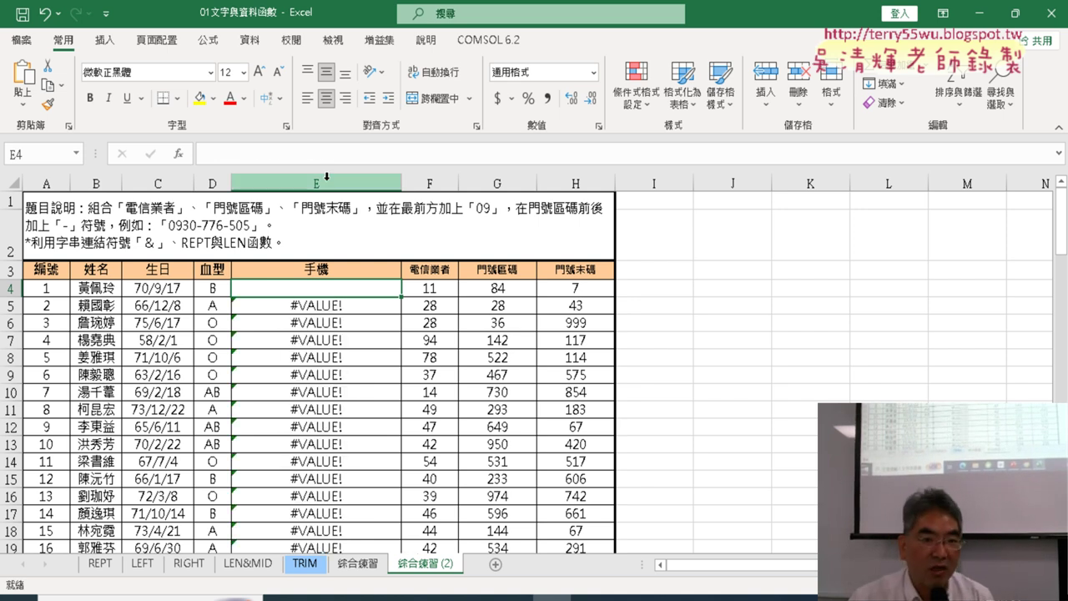
pyautogui.click(178, 154)
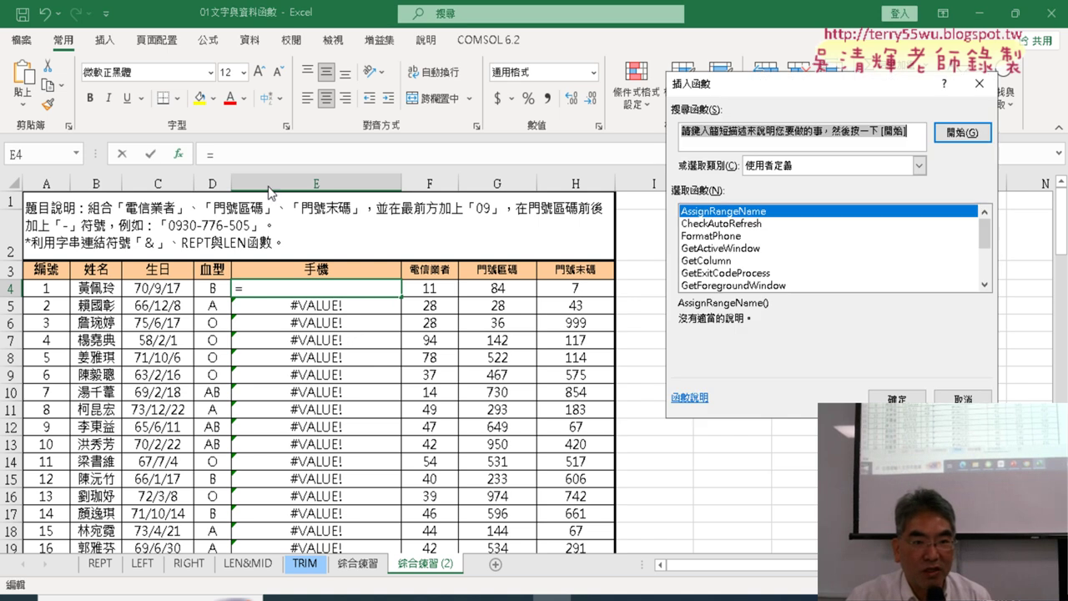
pyautogui.click(802, 166)
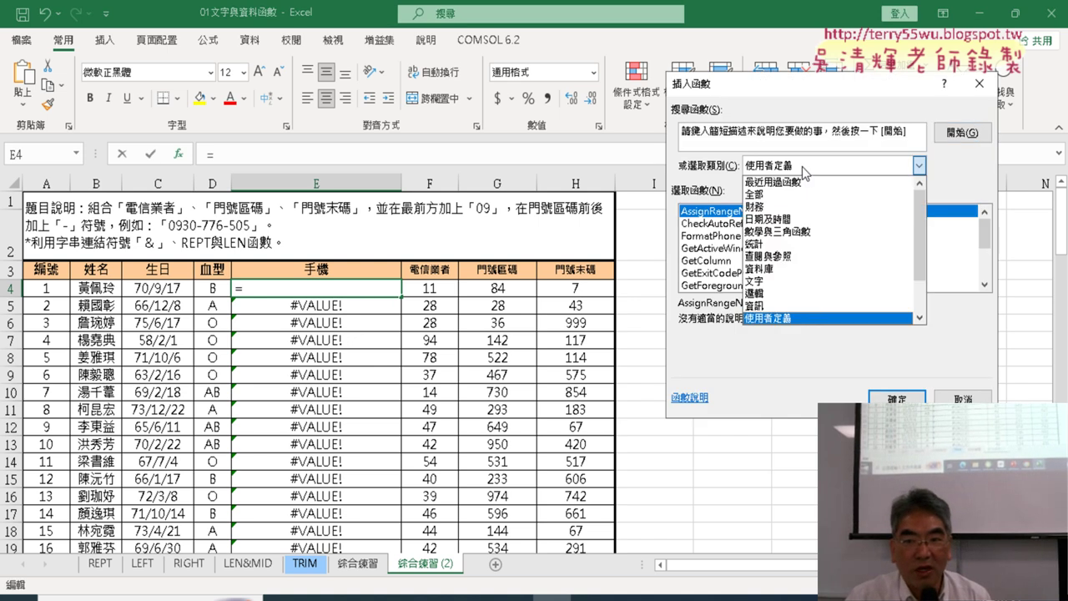
pyautogui.click(807, 325)
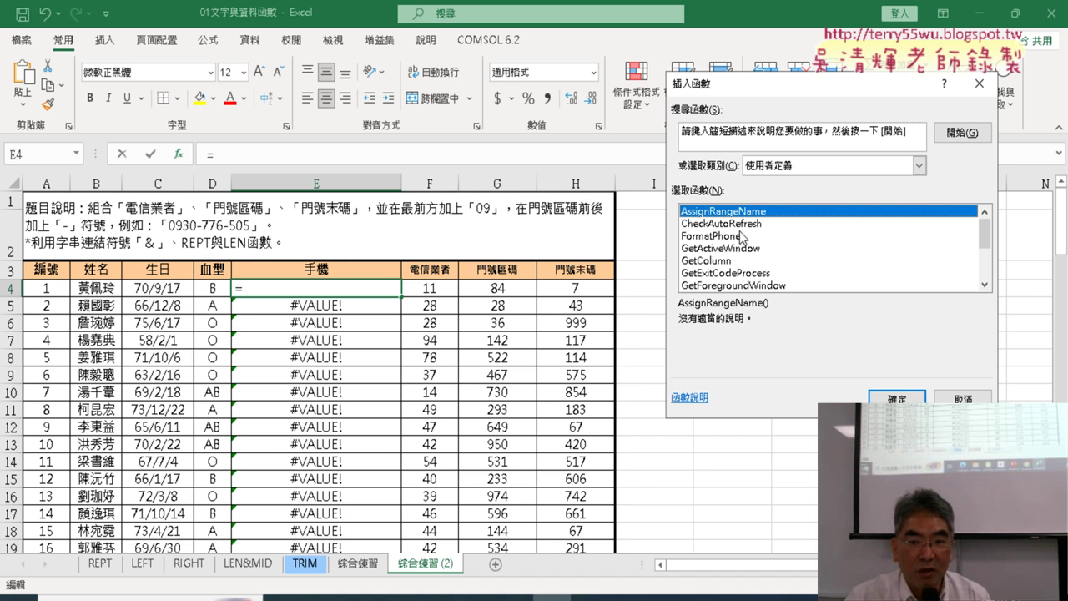
pyautogui.click(709, 237)
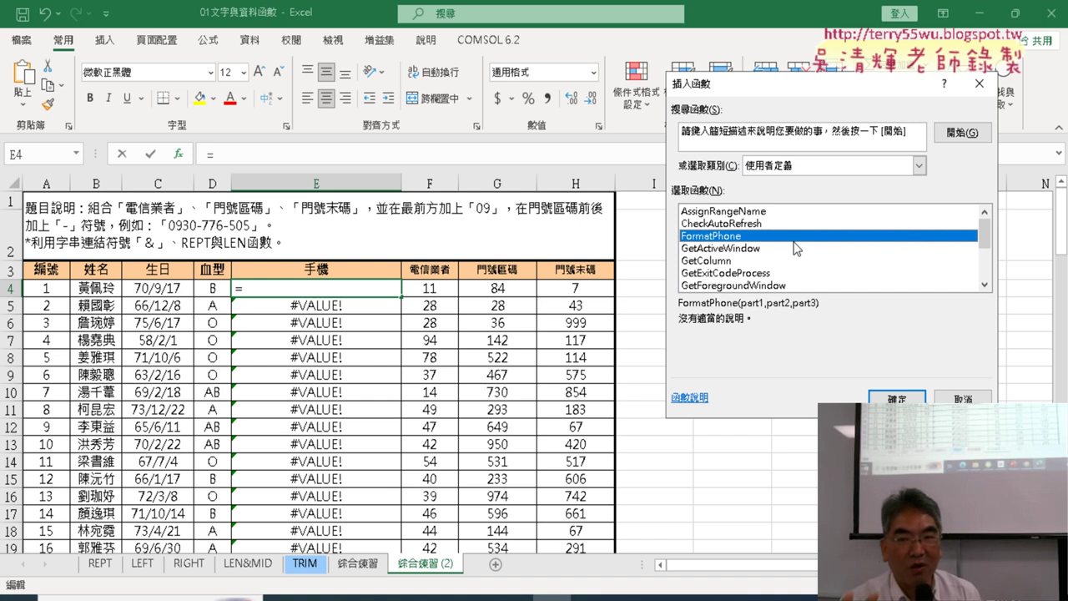
pyautogui.click(964, 400)
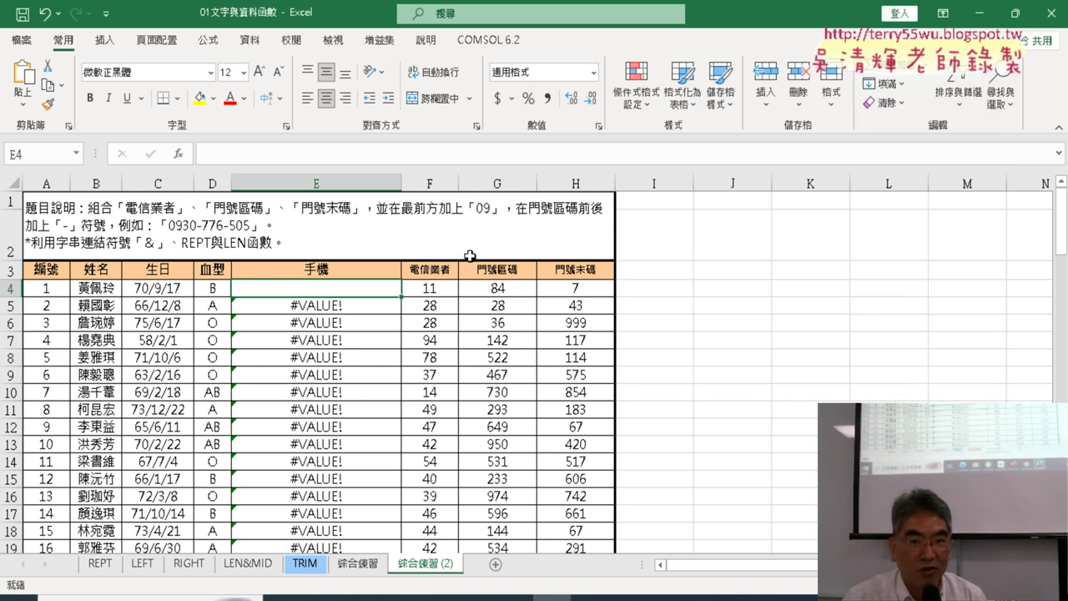
# Glance at the ChatGPT conversation, return to Excel, and open the VBA editor with Alt+F11
pyautogui.moveTo(448, 598)
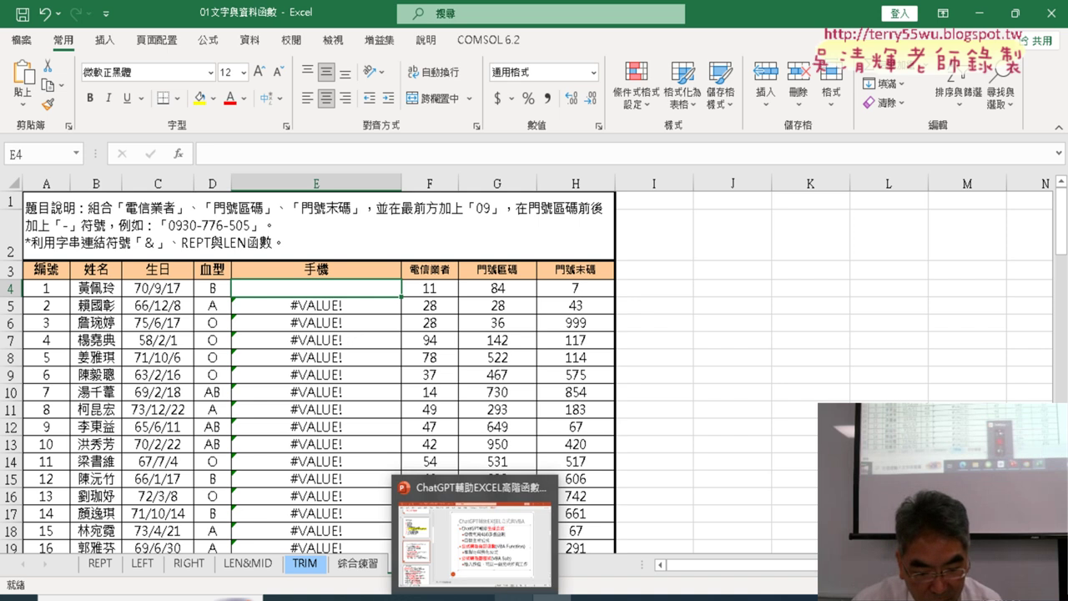
pyautogui.click(514, 598)
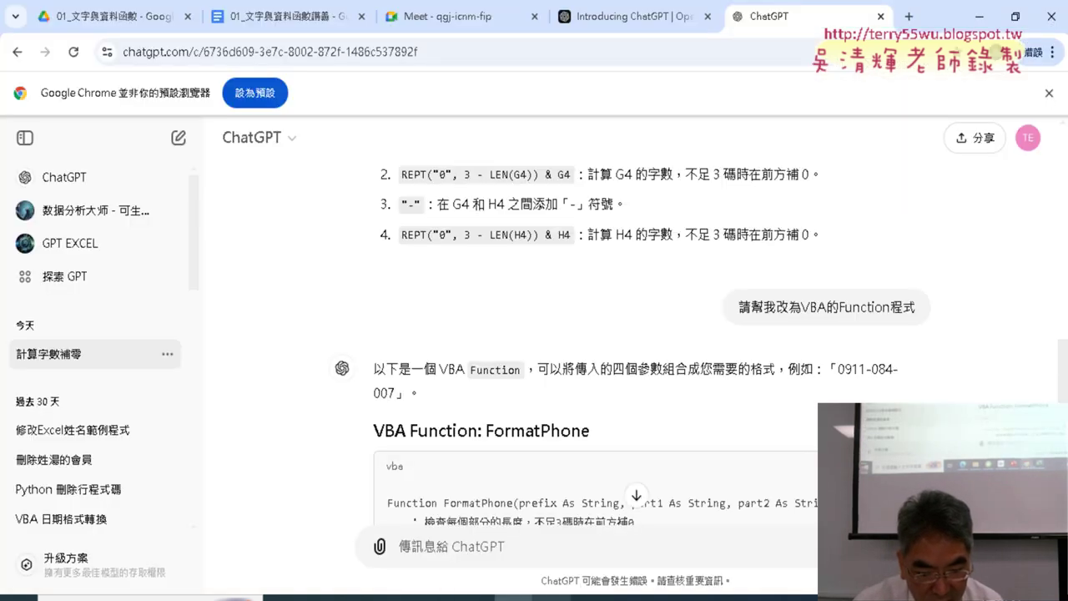
pyautogui.click(551, 598)
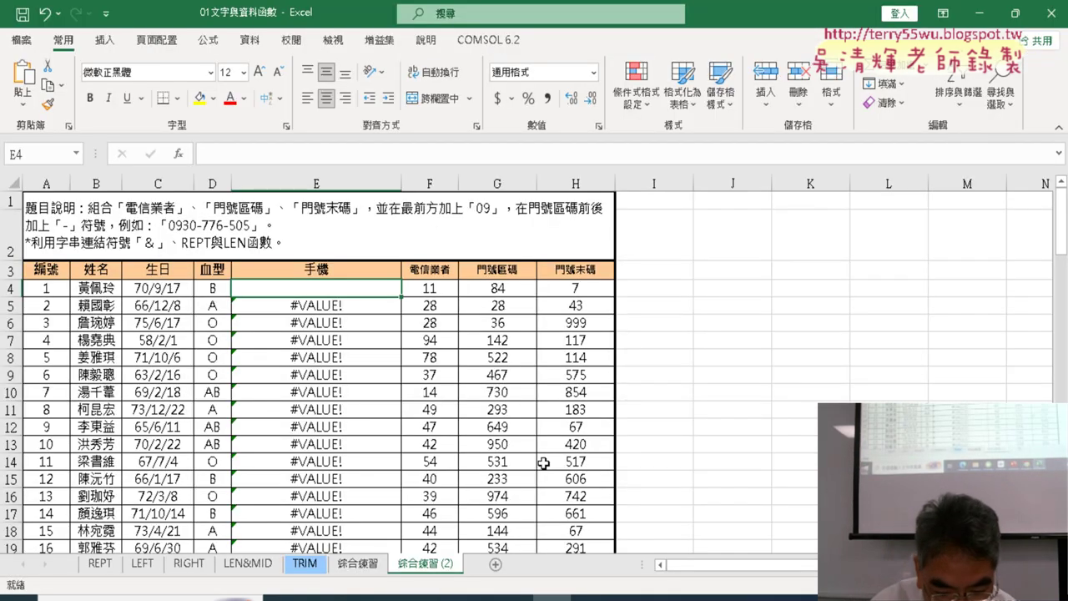
pyautogui.press('alt')
pyautogui.hotkey('alt', 'F11')
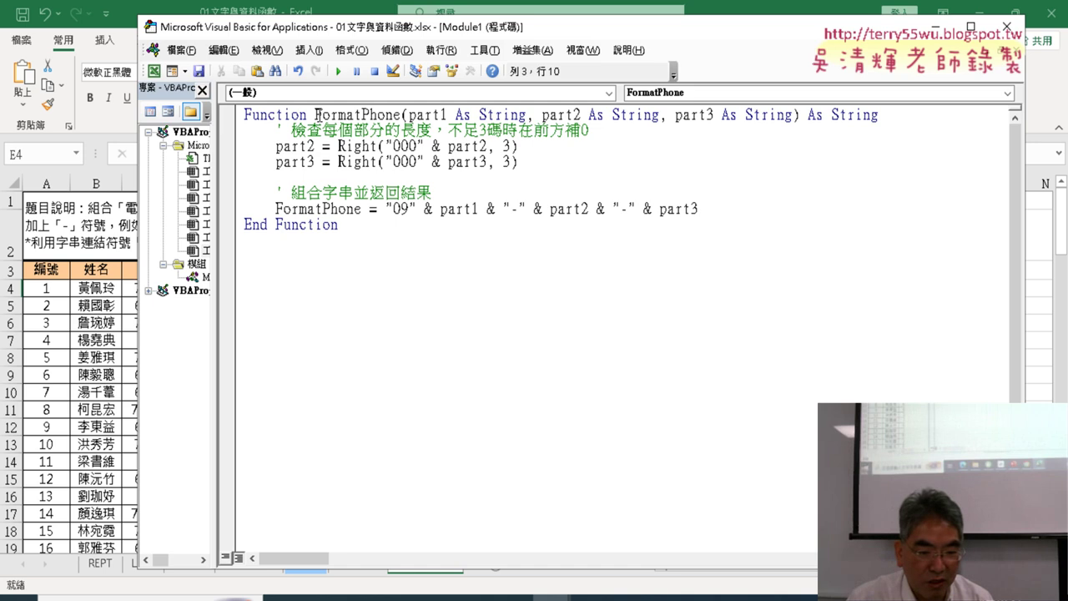
pyautogui.moveTo(315, 116); pyautogui.dragTo(401, 115)
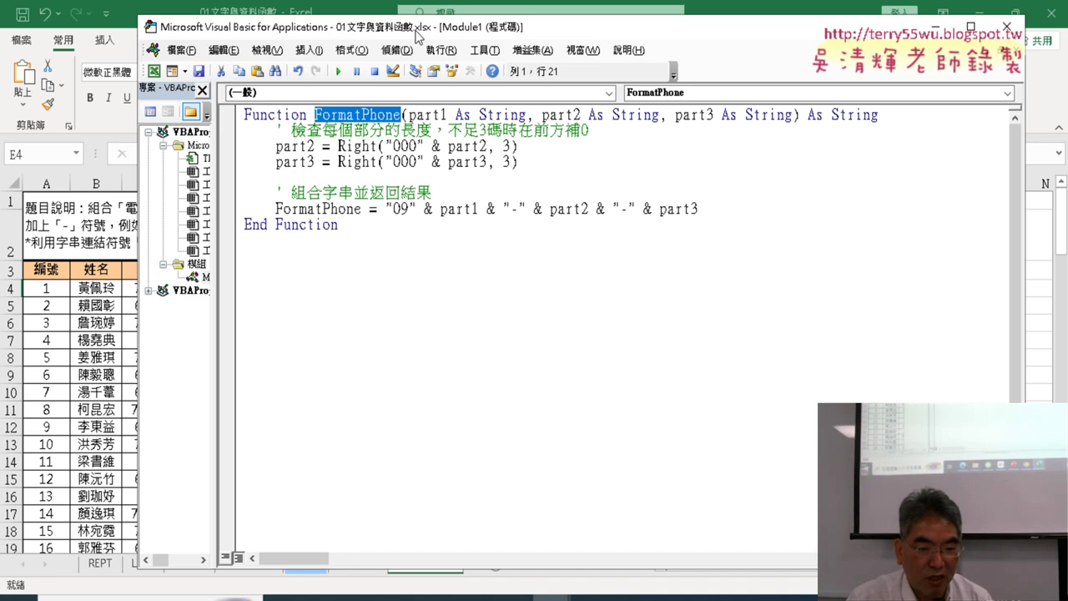
pyautogui.moveTo(417, 30); pyautogui.dragTo(516, 45)
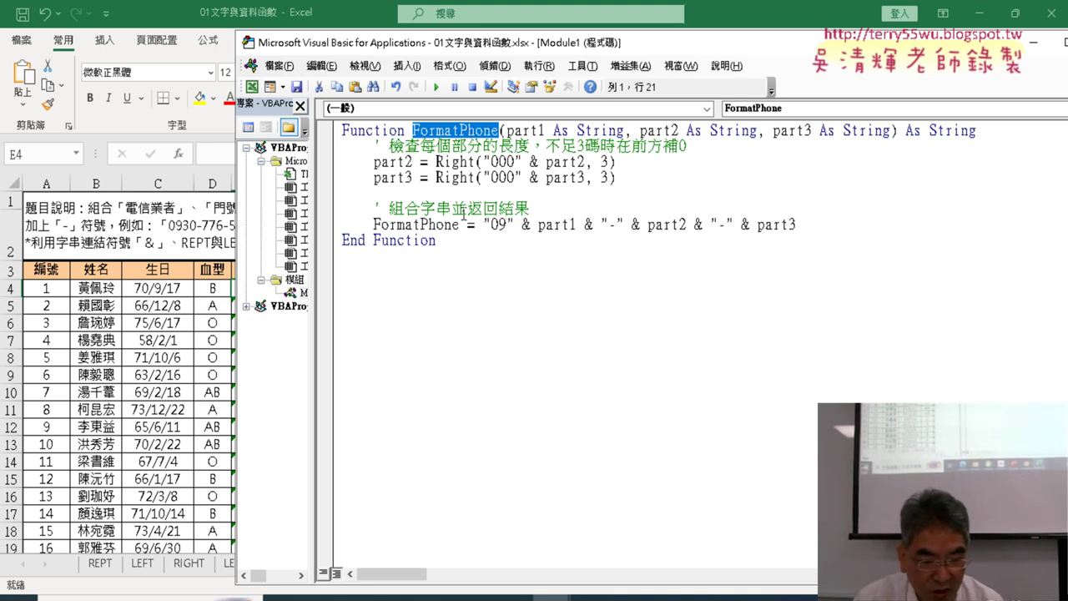
pyautogui.moveTo(460, 224); pyautogui.dragTo(375, 225)
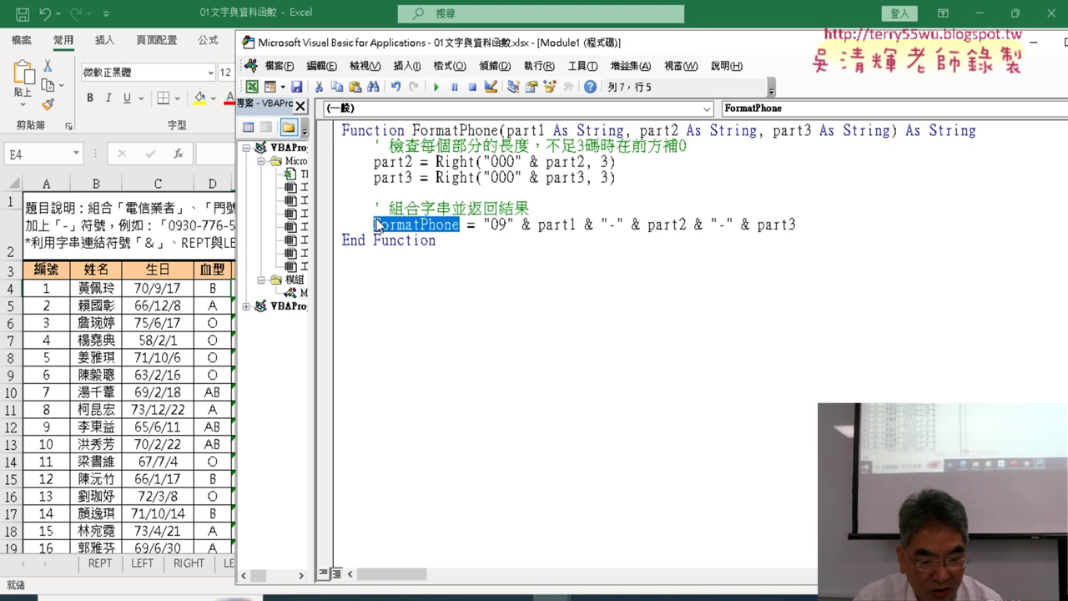
pyautogui.moveTo(501, 131); pyautogui.dragTo(419, 131)
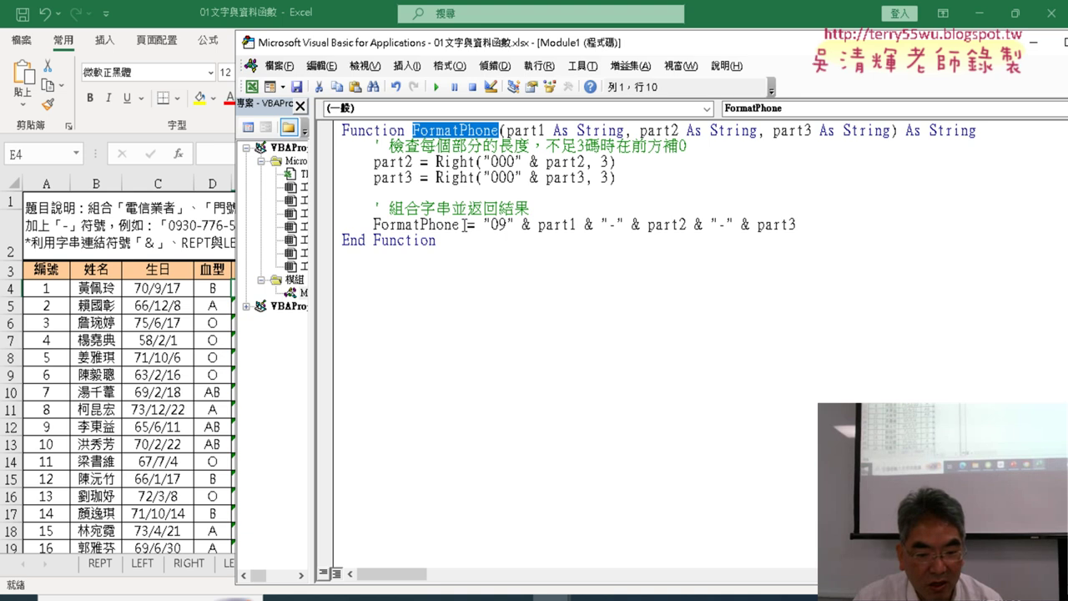
pyautogui.moveTo(460, 226); pyautogui.dragTo(374, 223)
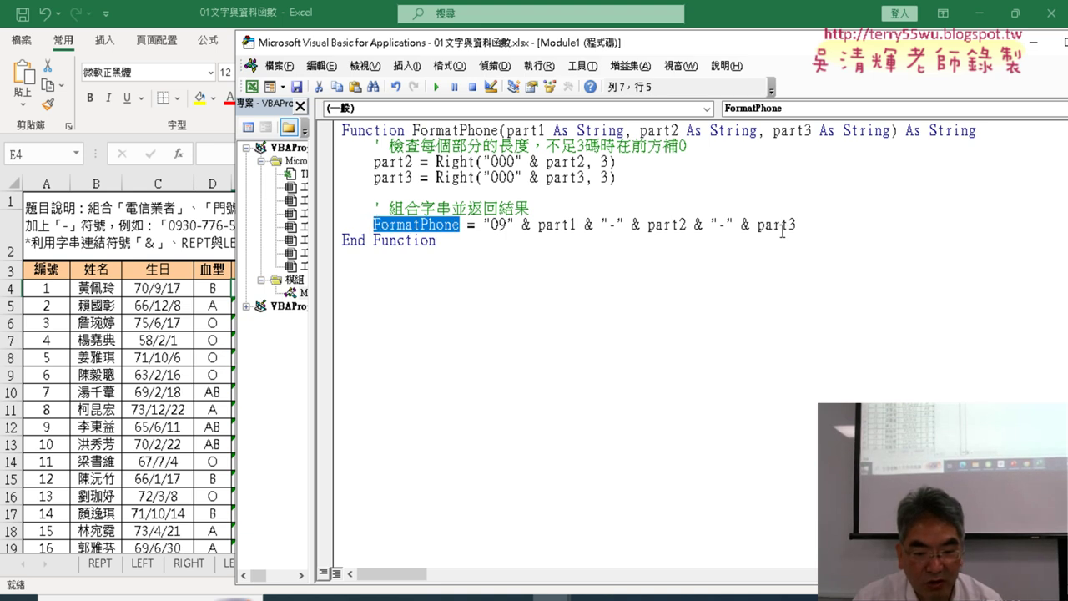
pyautogui.moveTo(797, 225); pyautogui.dragTo(483, 226)
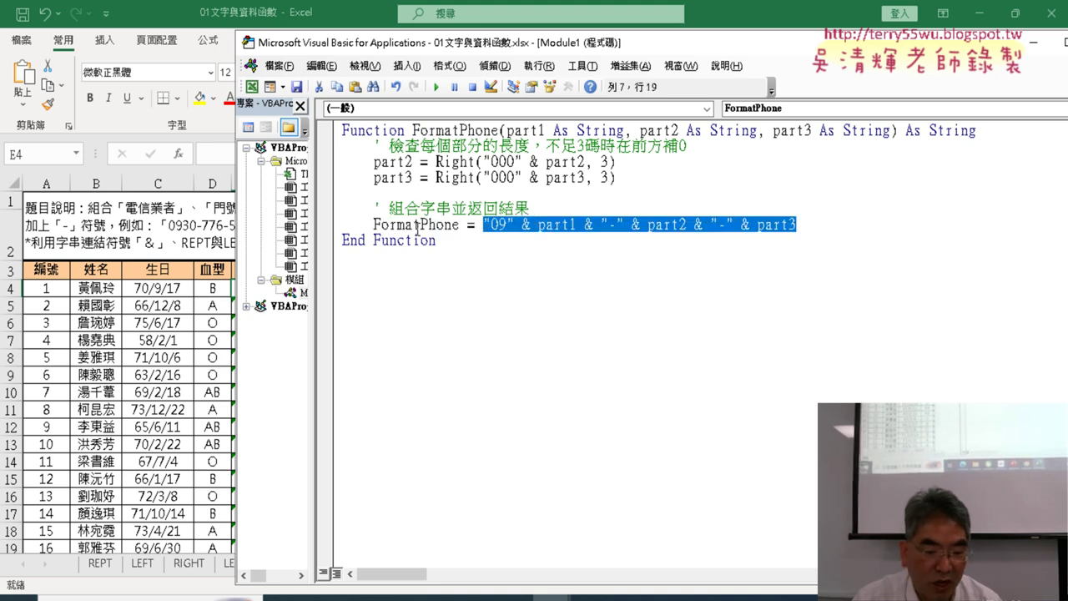
pyautogui.moveTo(412, 131); pyautogui.dragTo(499, 131)
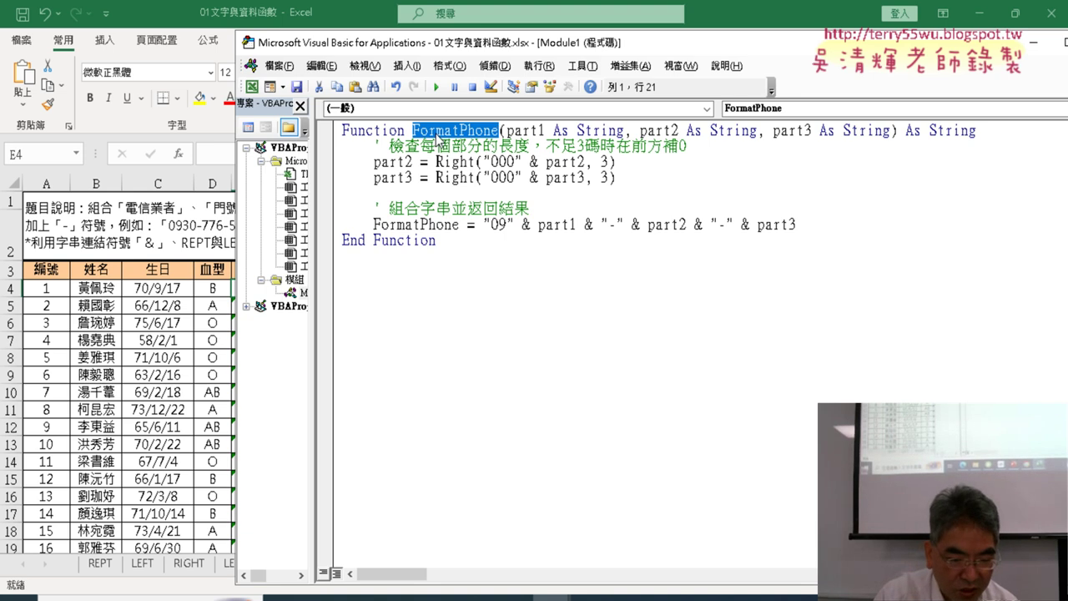
# Replace both occurrences of FormatPhone in Module1 with 手機函數 using Replace All
pyautogui.click(336, 67)
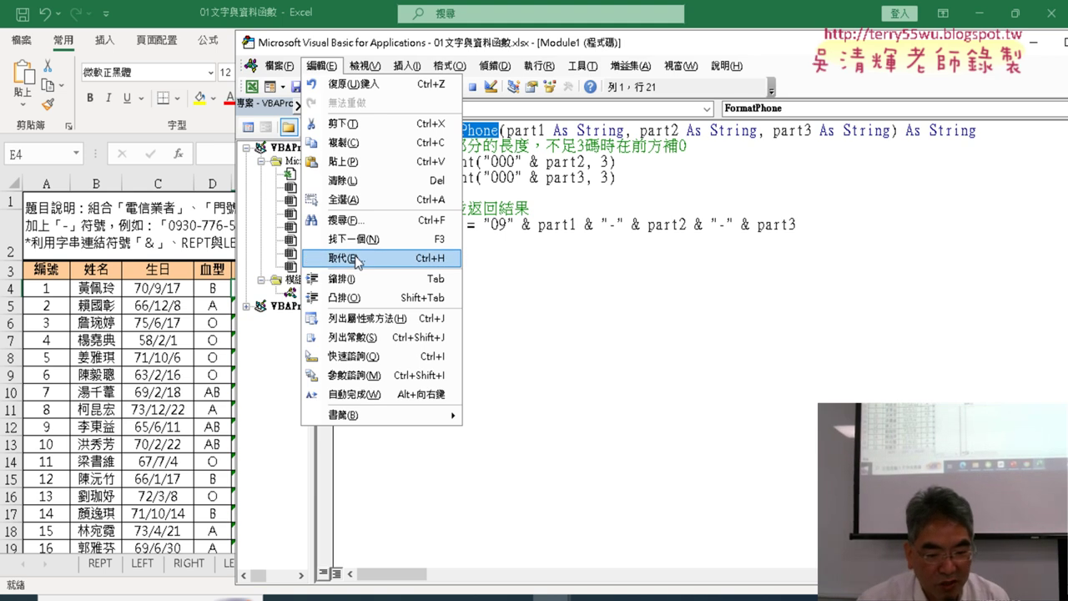
pyautogui.click(650, 226)
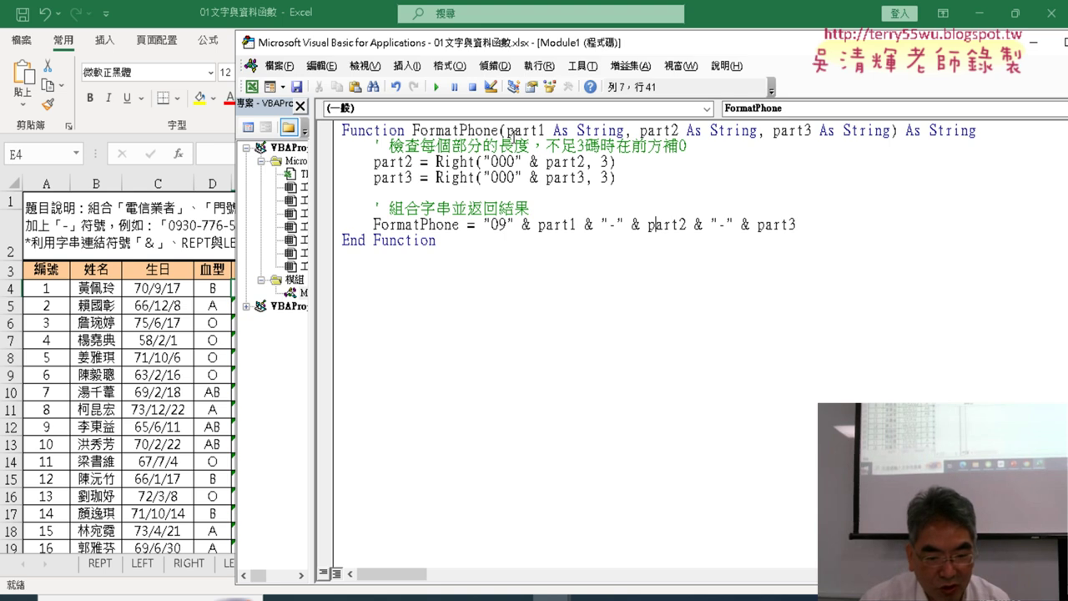
pyautogui.moveTo(414, 131); pyautogui.dragTo(495, 131)
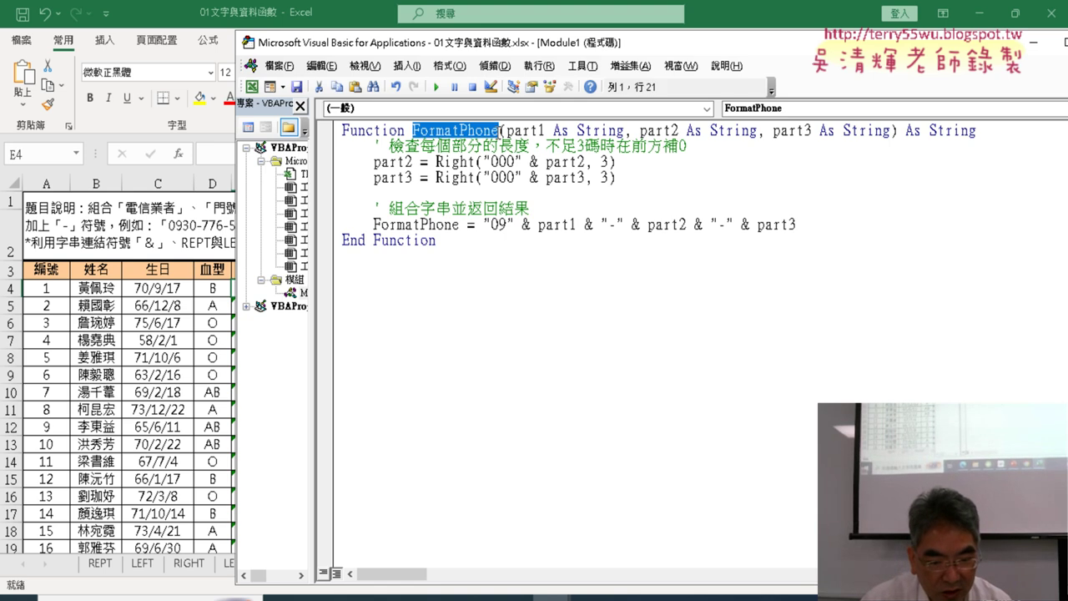
pyautogui.hotkey('ctrl', 'h')
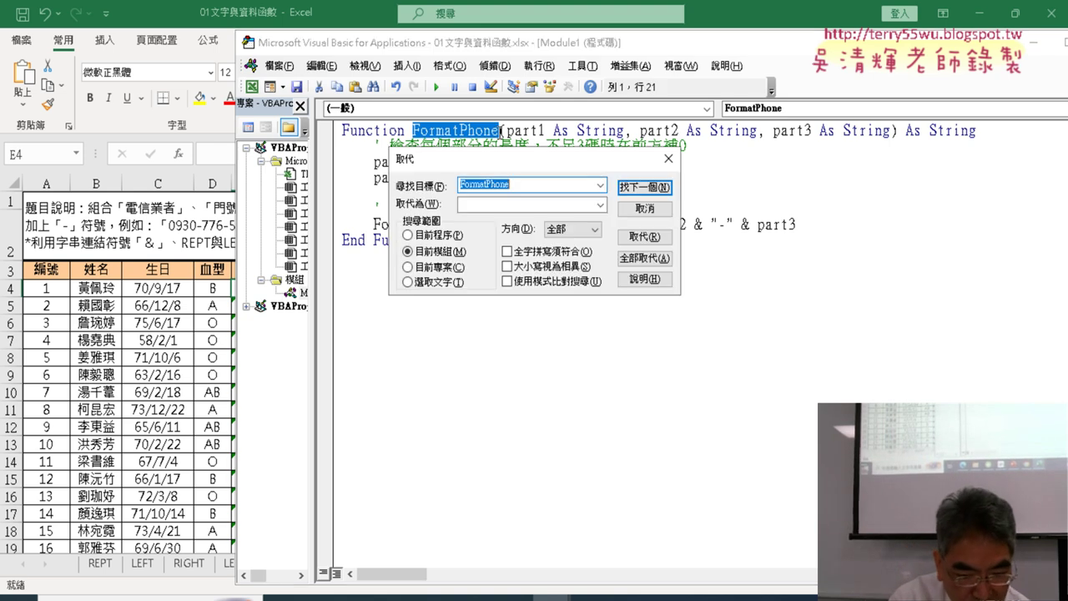
pyautogui.click(525, 205)
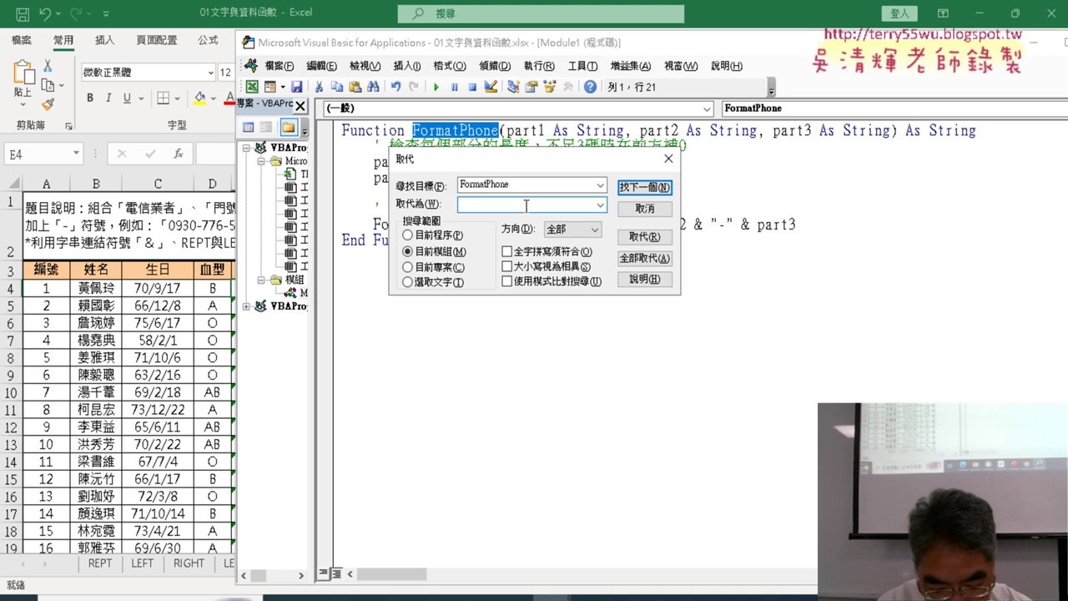
pyautogui.write('ㄕㄡ')
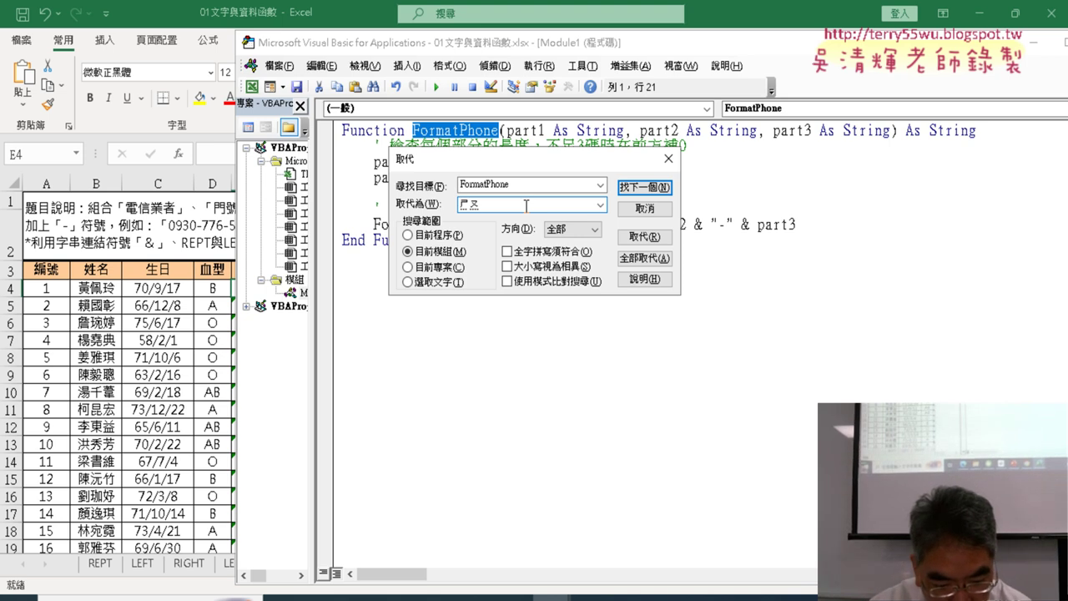
pyautogui.write('手機號')
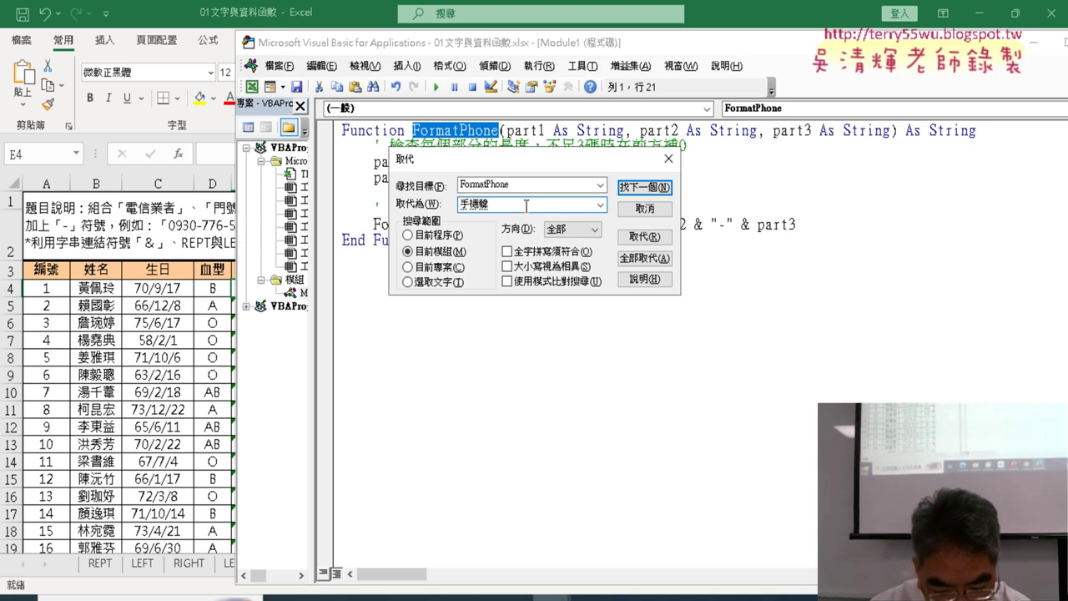
pyautogui.write('函數')
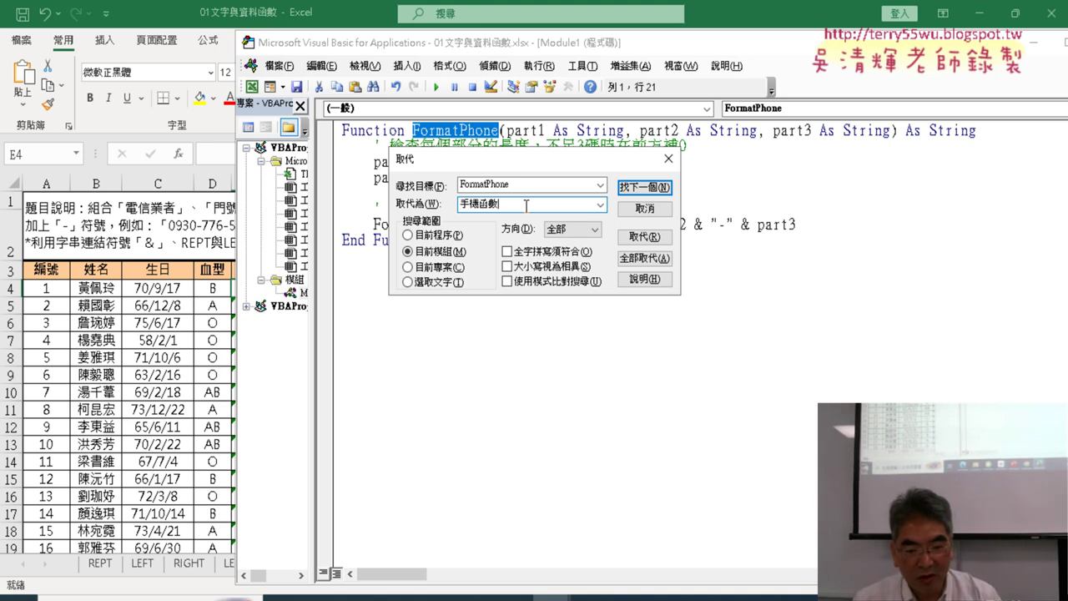
pyautogui.moveTo(526, 205); pyautogui.dragTo(444, 207)
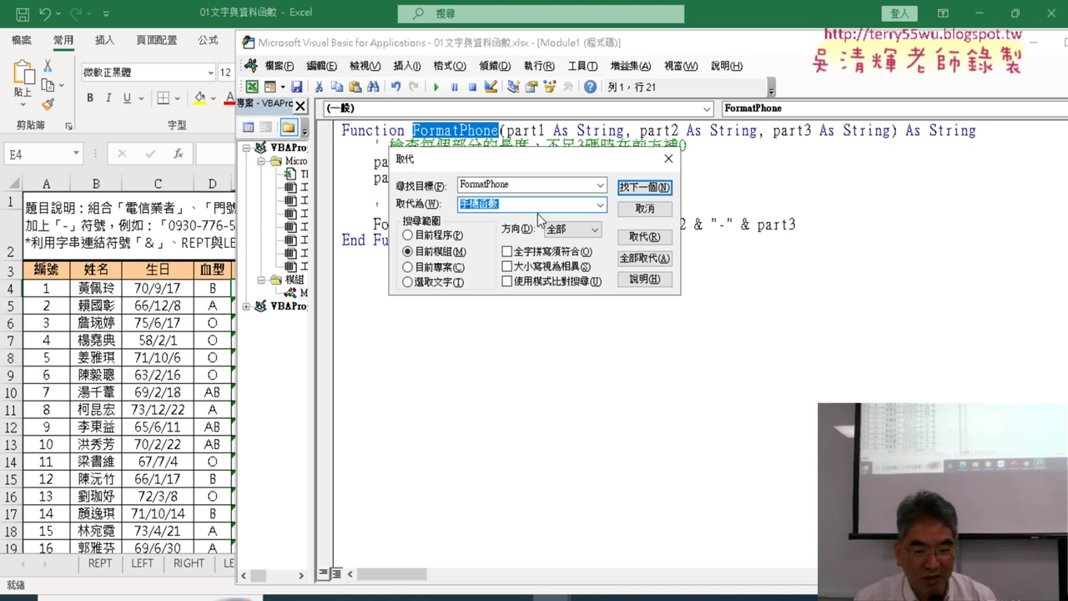
pyautogui.click(644, 260)
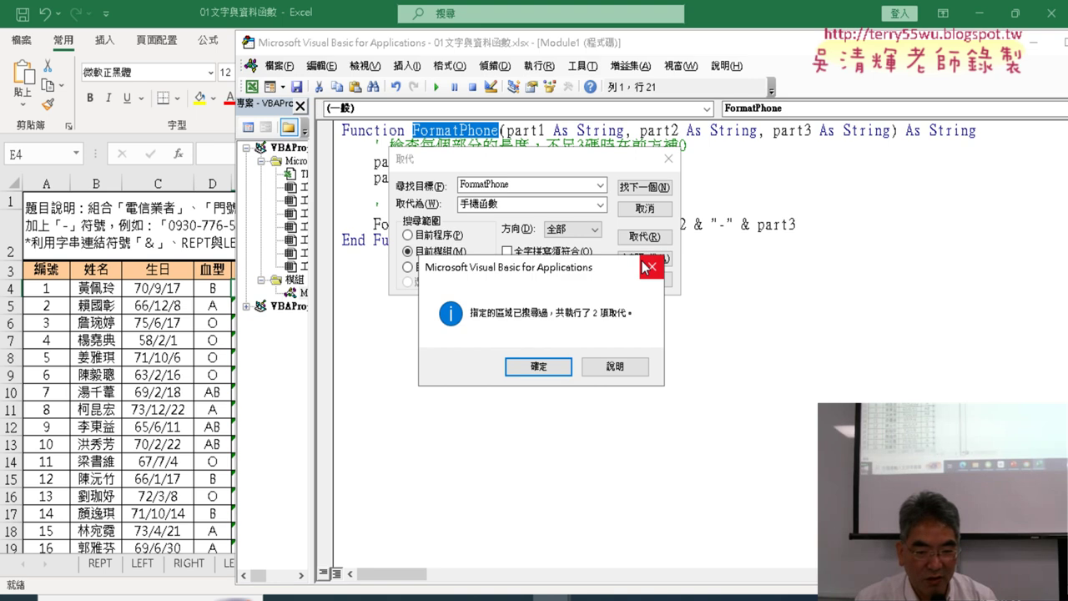
pyautogui.click(551, 372)
pyautogui.click(668, 158)
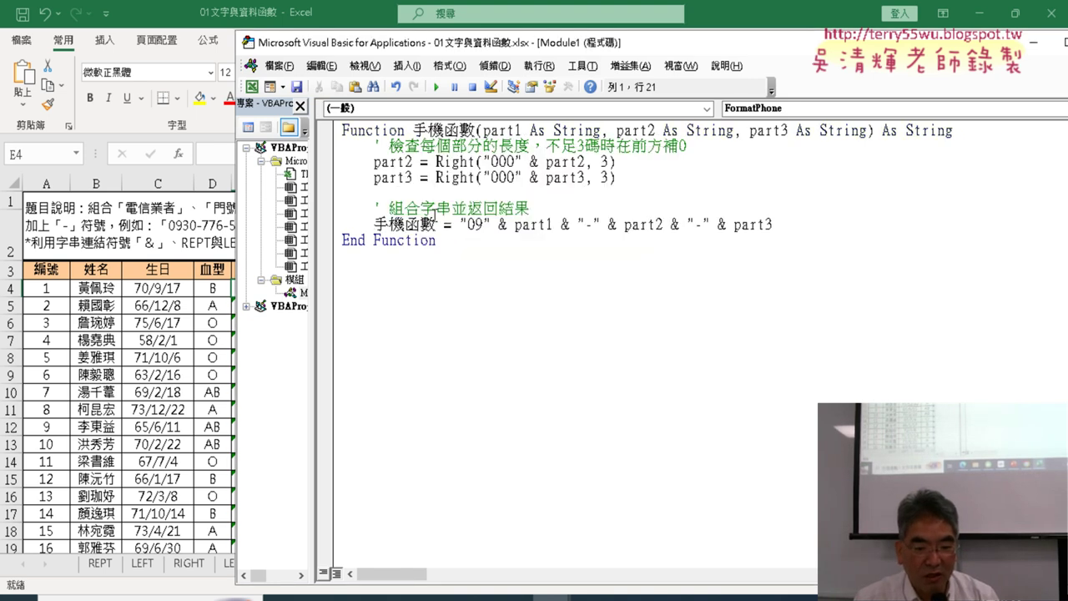
pyautogui.moveTo(437, 226); pyautogui.dragTo(389, 225)
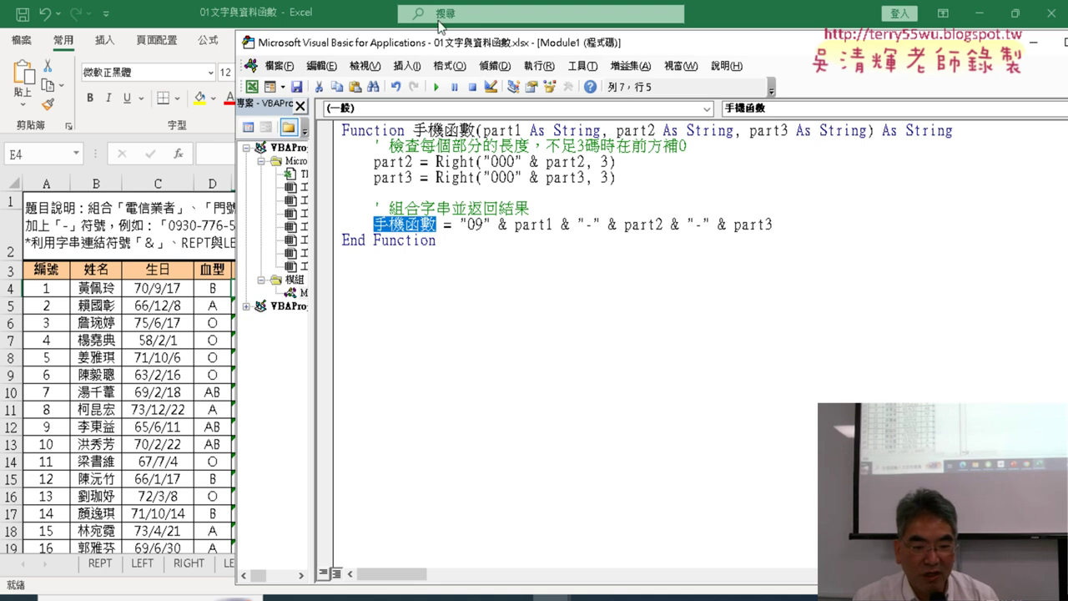
# In E4, insert the user-defined function 手機函數 through Insert Function
pyautogui.click(382, 10)
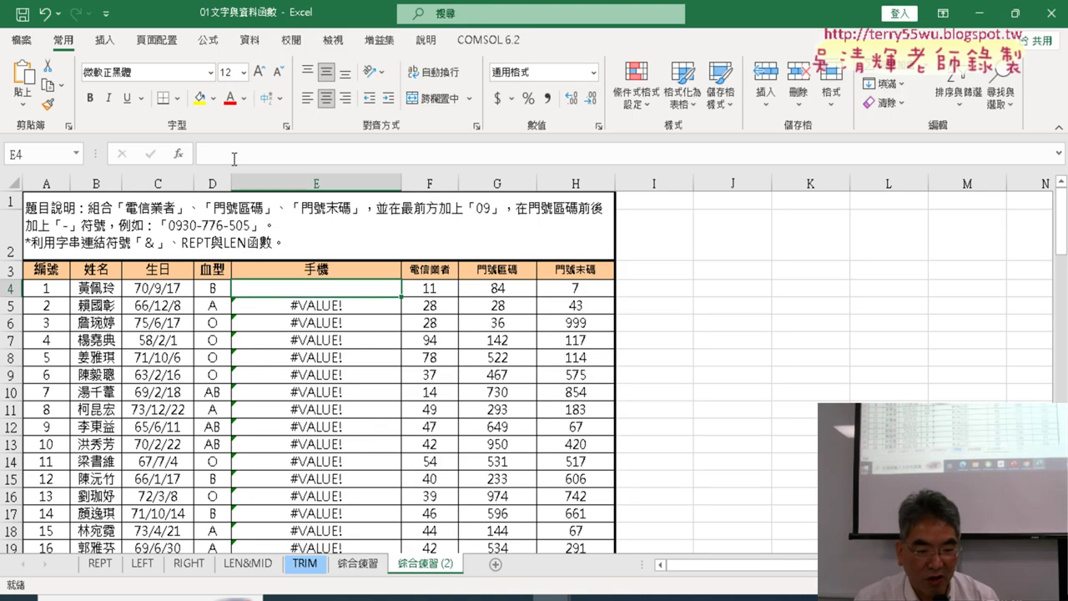
pyautogui.click(189, 153)
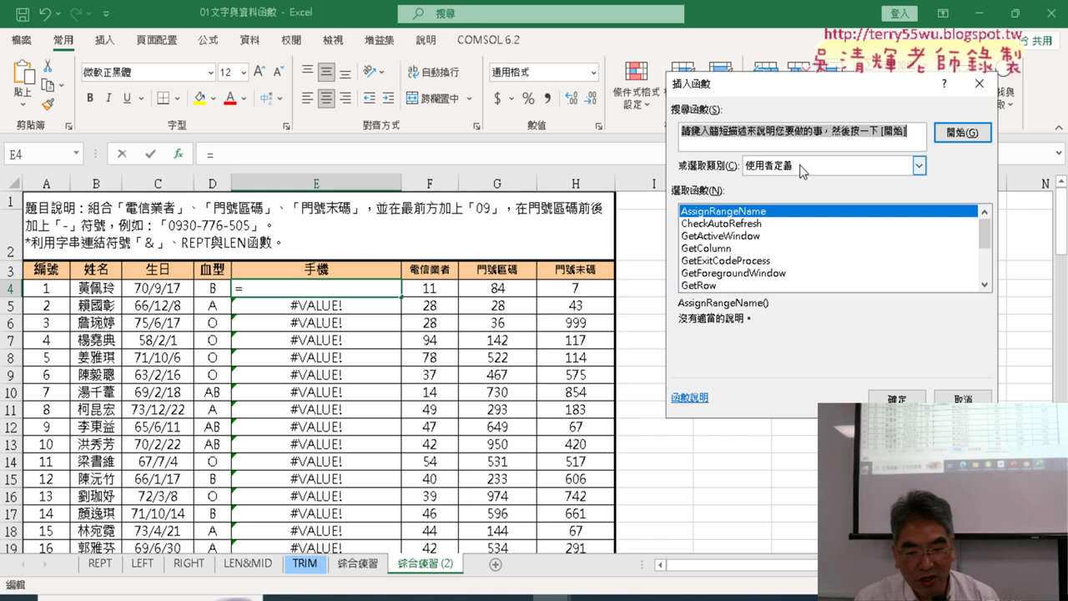
pyautogui.click(799, 164)
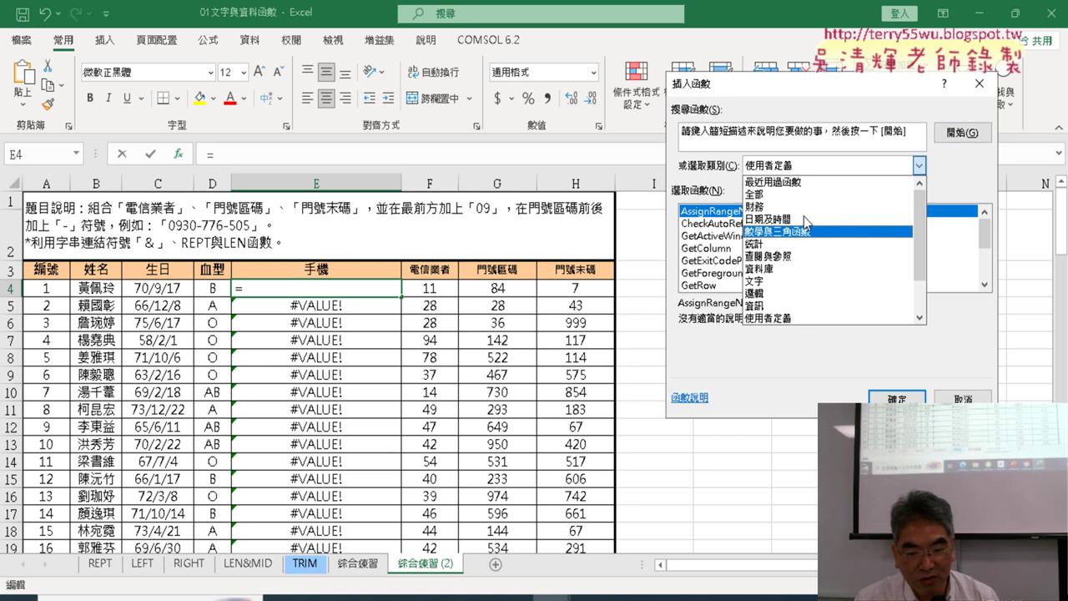
pyautogui.click(807, 320)
pyautogui.click(985, 285)
pyautogui.click(985, 285)
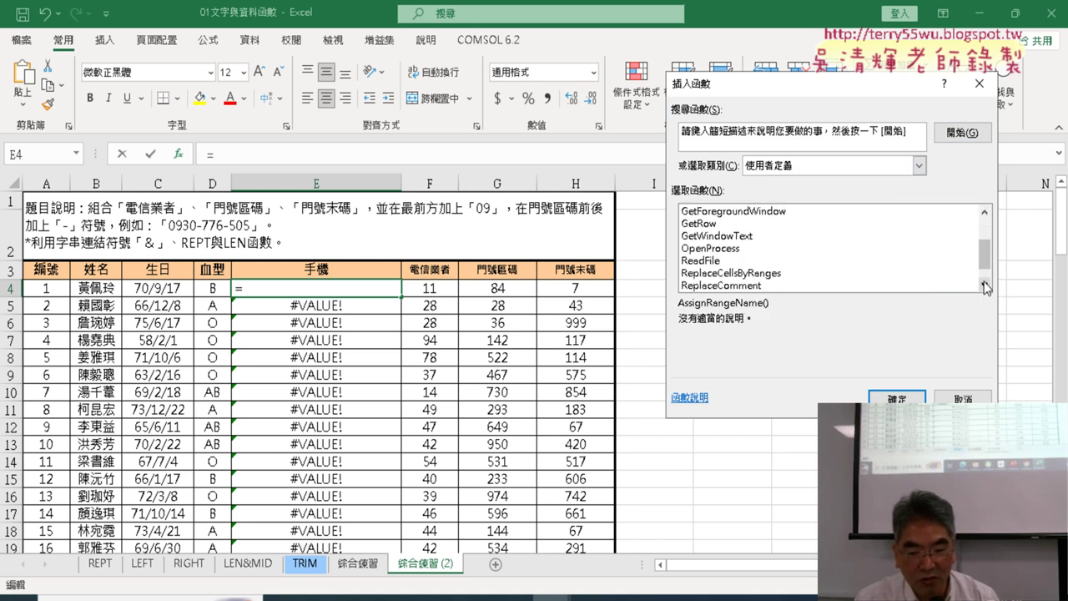
pyautogui.click(985, 286)
pyautogui.click(985, 285)
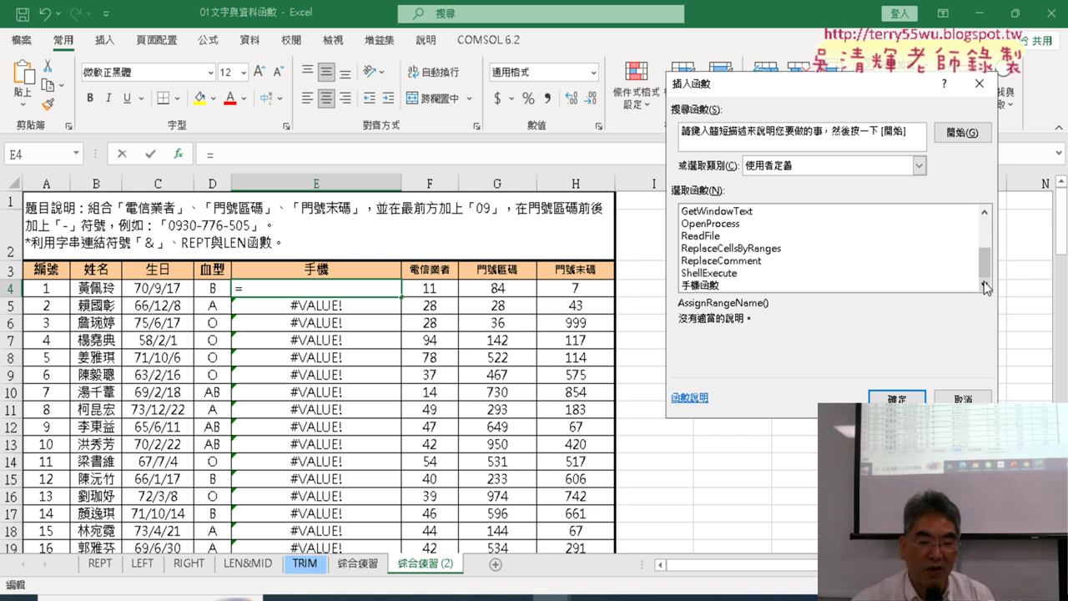
pyautogui.click(710, 285)
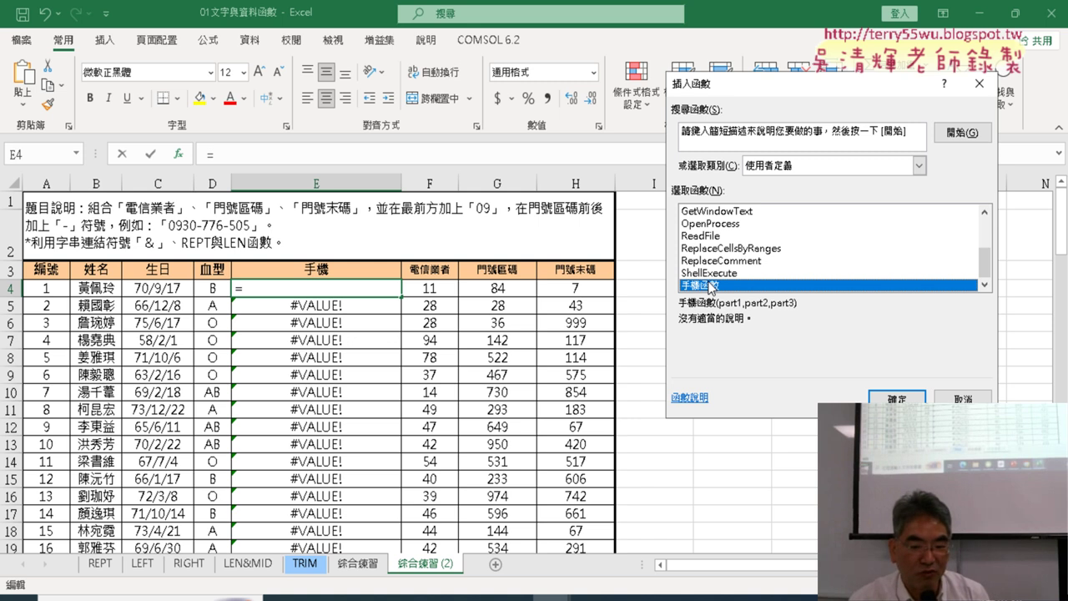
pyautogui.click(891, 399)
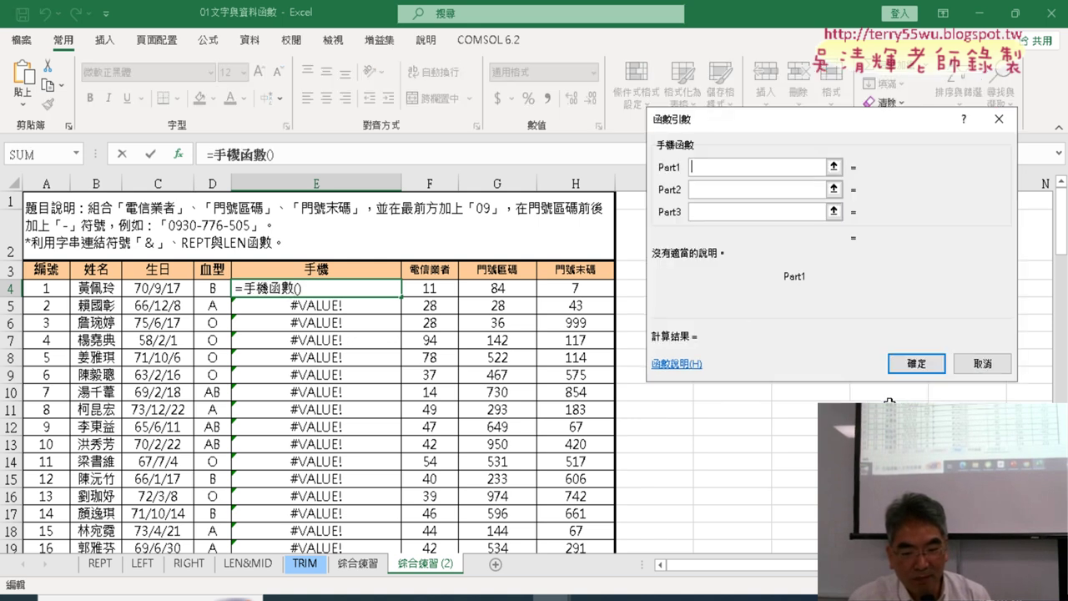
# Give it the arguments F4, G4 and H4 to make =手機函數(F4,G4,H4)
pyautogui.click(430, 288)
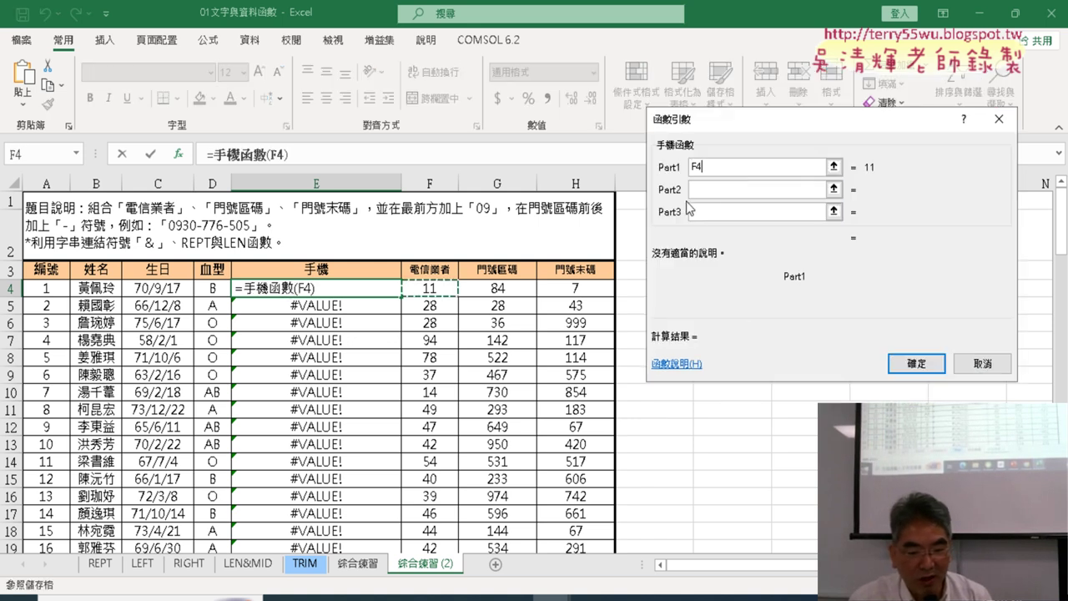
pyautogui.press('Tab')
pyautogui.click(497, 288)
pyautogui.press('Tab')
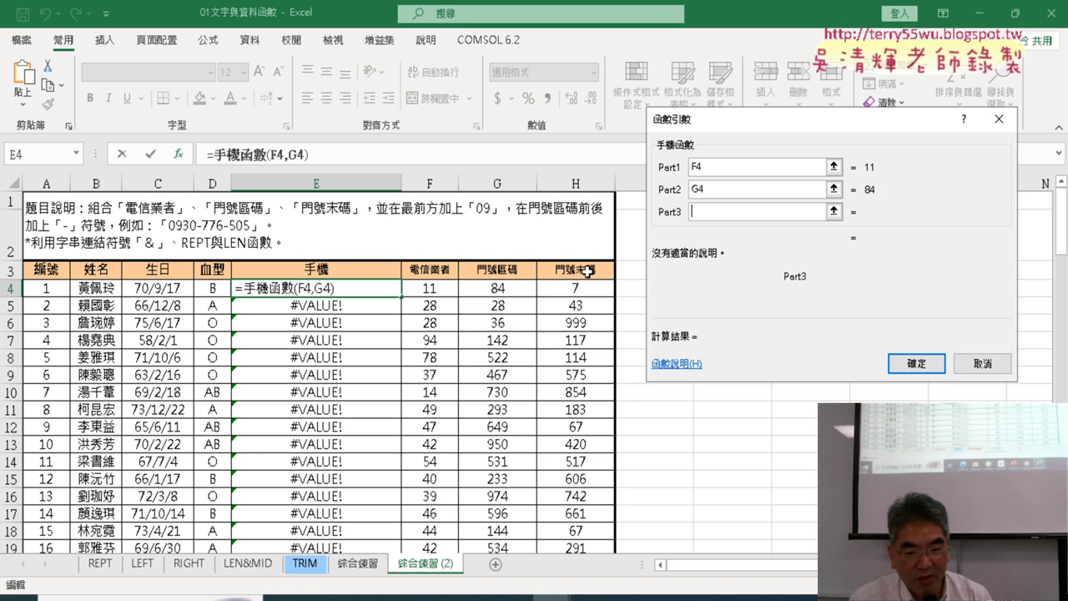
pyautogui.click(580, 287)
pyautogui.click(927, 365)
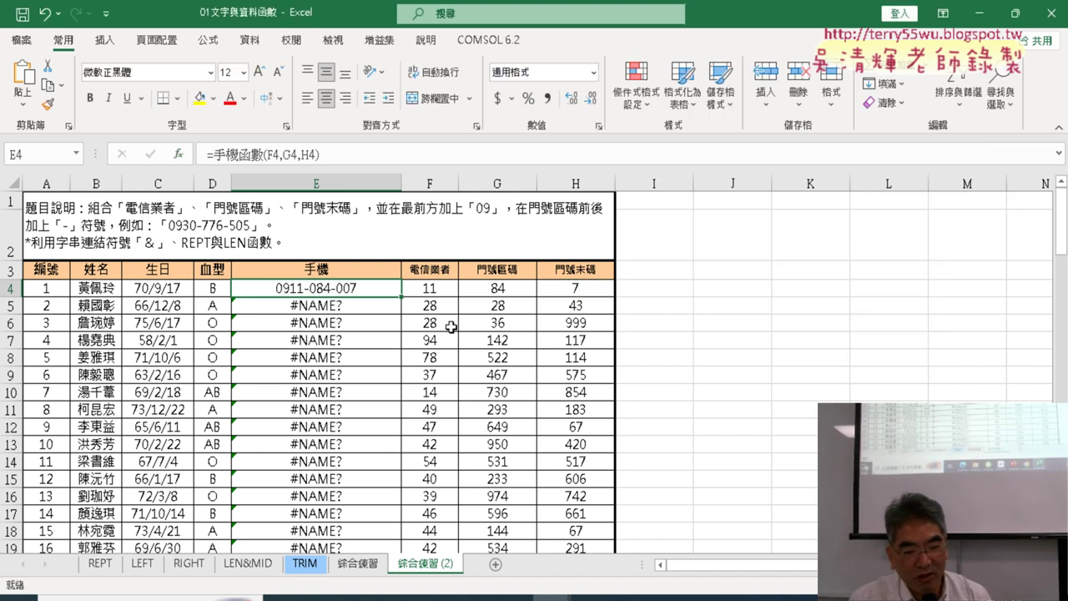
pyautogui.doubleClick(401, 298)
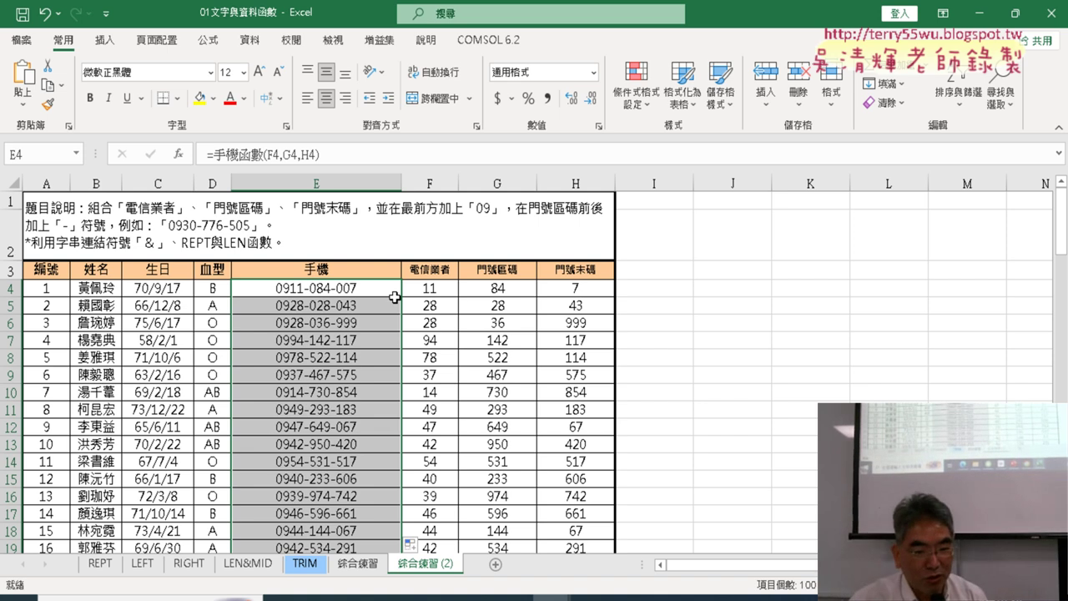
pyautogui.click(553, 597)
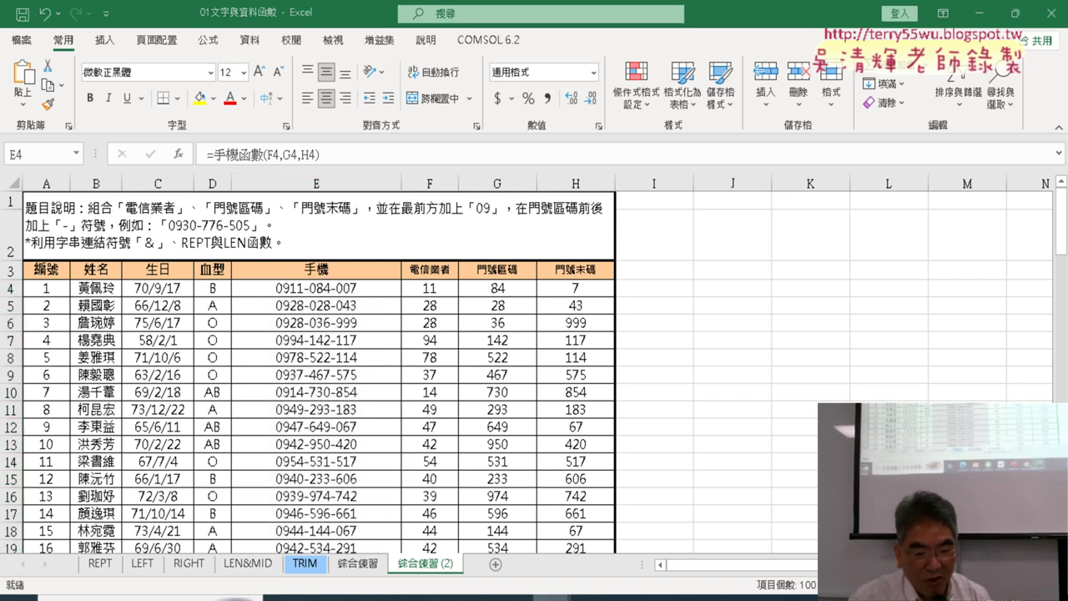
pyautogui.click(618, 552)
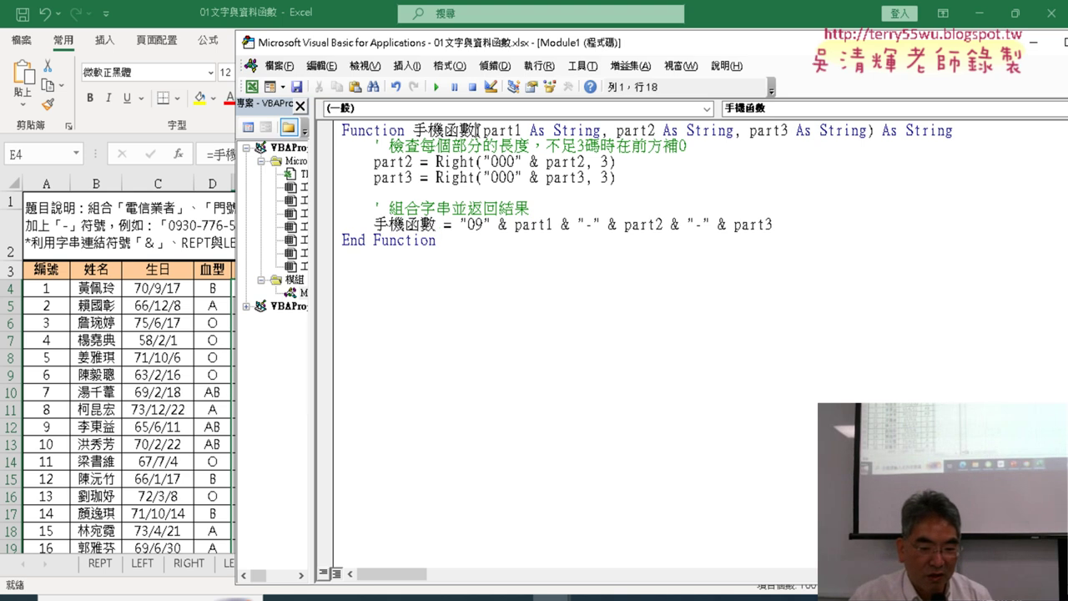
# Highlight the function name and the padding comment in 手機函數's code, then switch to ChatGPT
pyautogui.moveTo(477, 131); pyautogui.dragTo(445, 131)
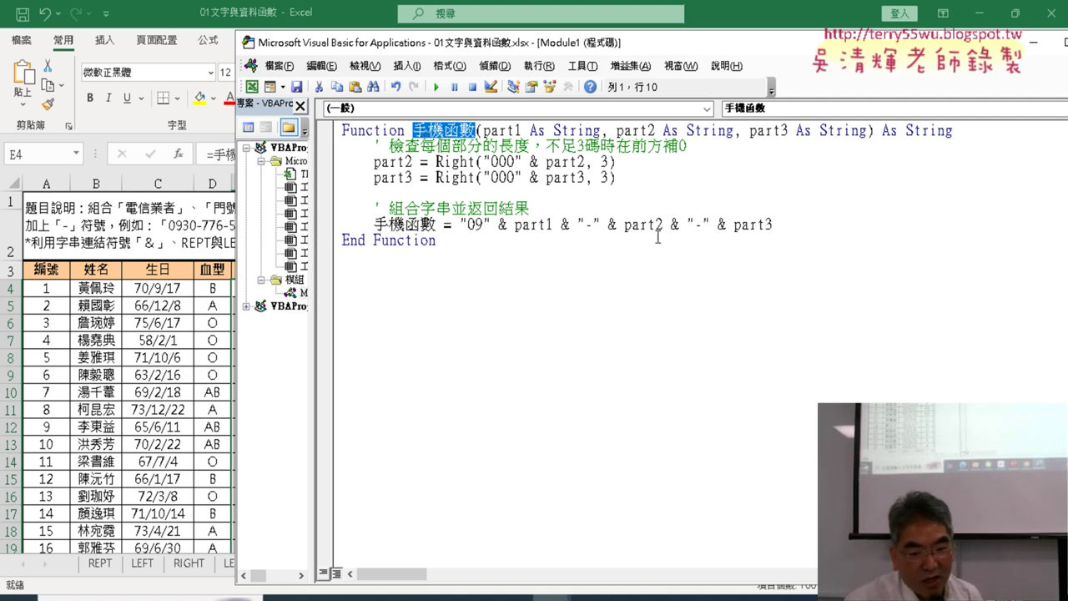
pyautogui.click(774, 225)
pyautogui.click(670, 161)
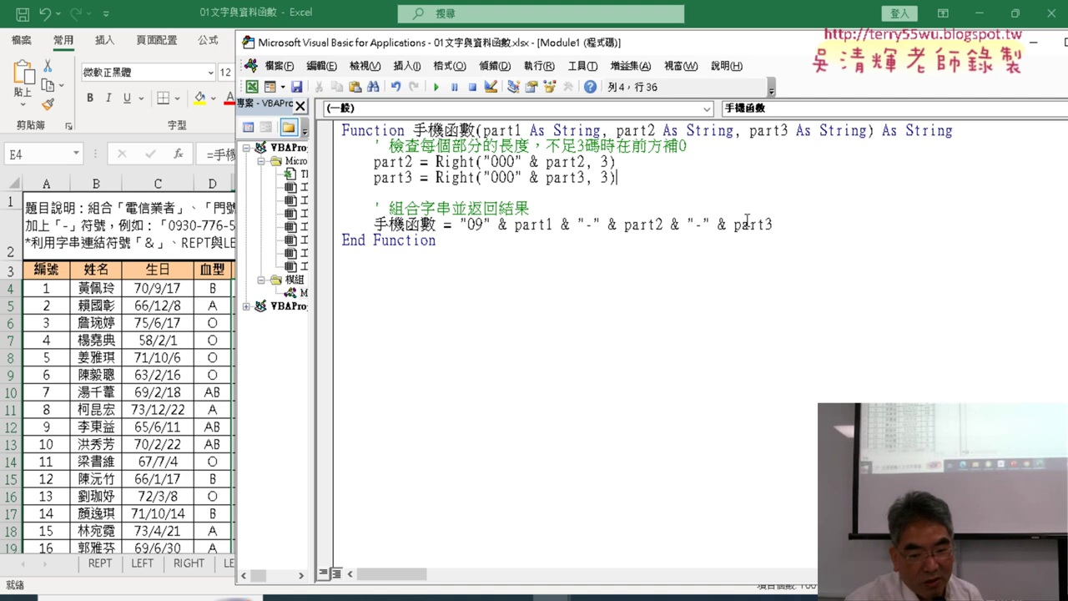
pyautogui.moveTo(687, 146); pyautogui.dragTo(376, 146)
pyautogui.click(385, 146)
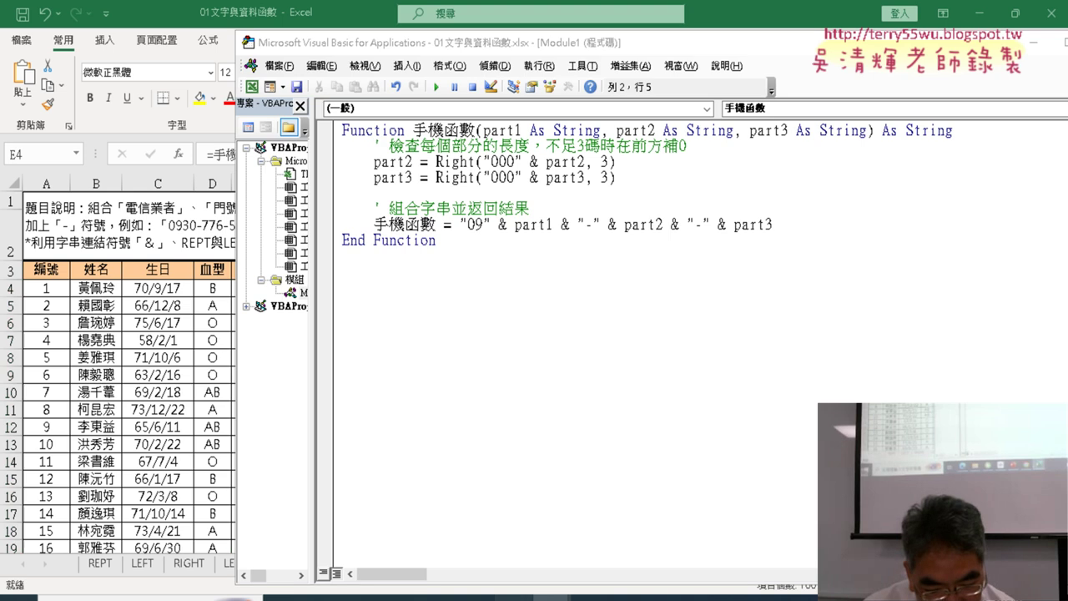
pyautogui.hotkey('alt', 'Tab')
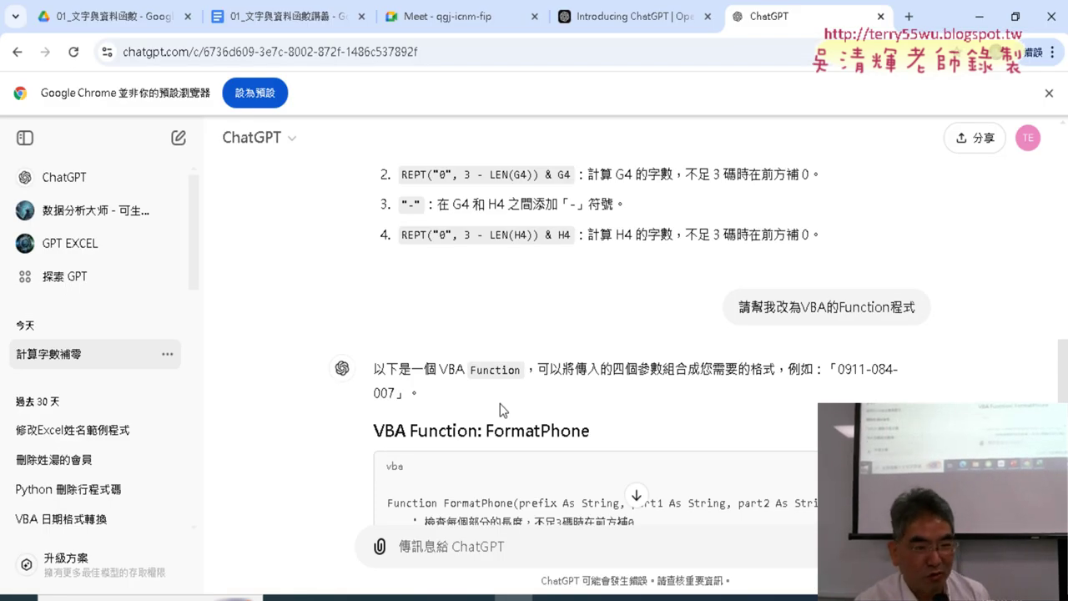
# Send ChatGPT '幫我做詳細的註解' to request detailed comments on the FormatPhone code
pyautogui.scroll(-4, 500, 403)
pyautogui.scroll(-1, 513, 425)
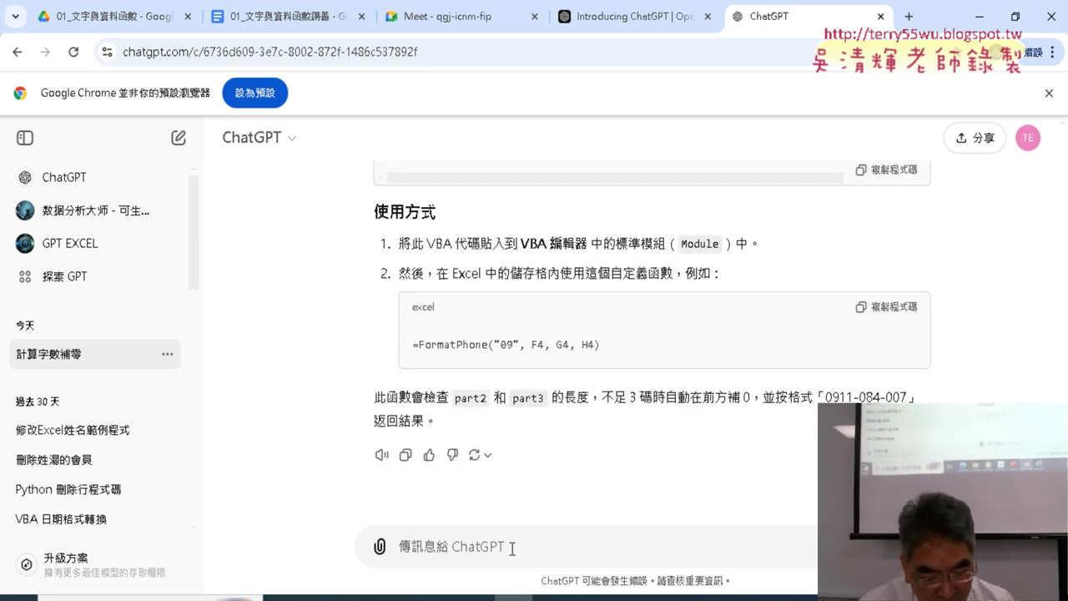
pyautogui.write('幫ㄨ')
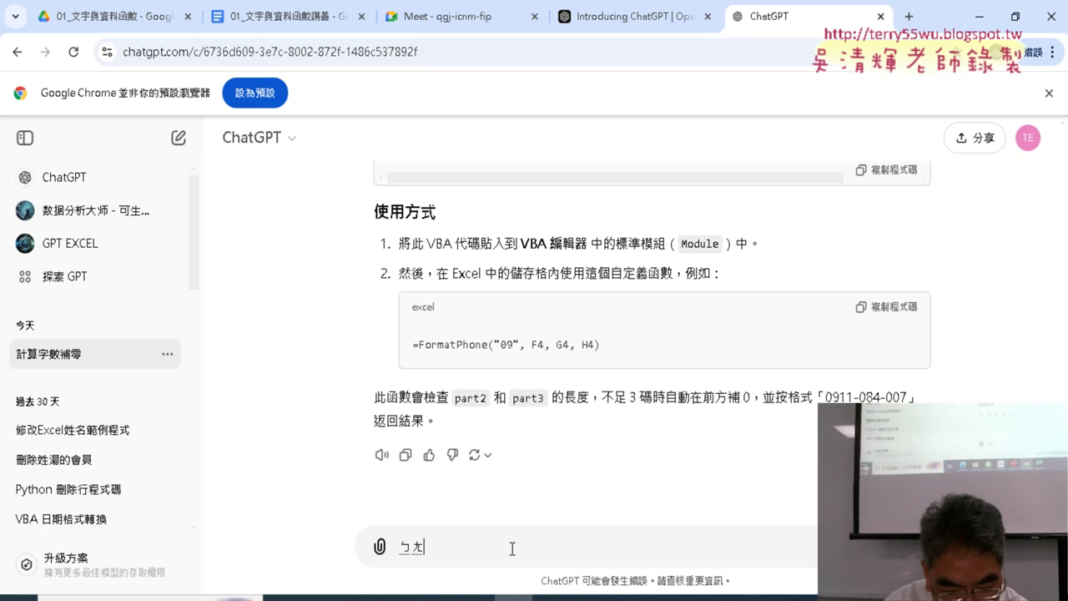
pyautogui.write('我')
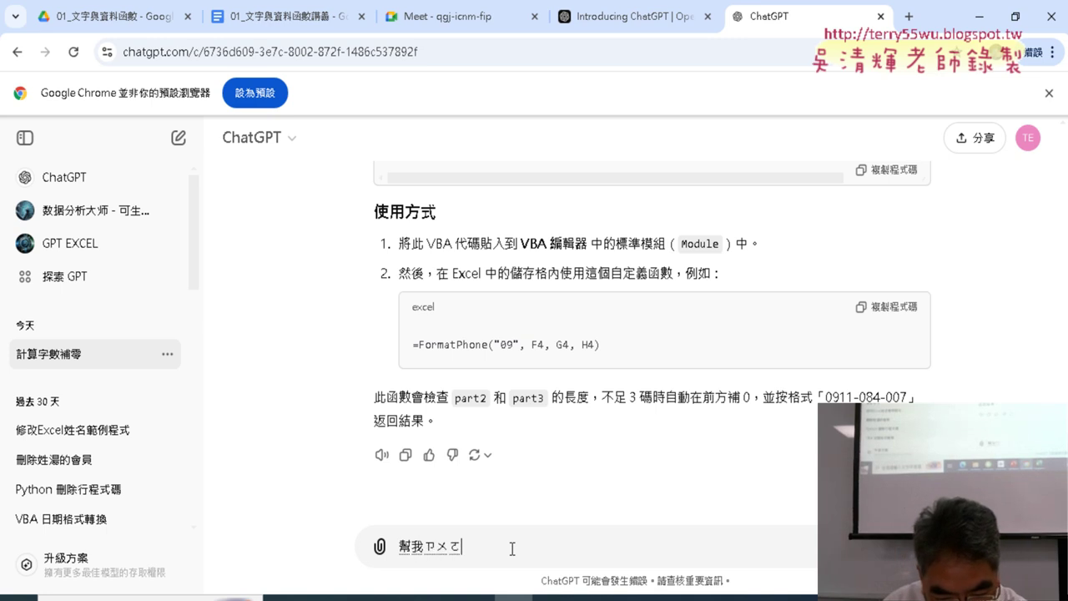
pyautogui.write('做')
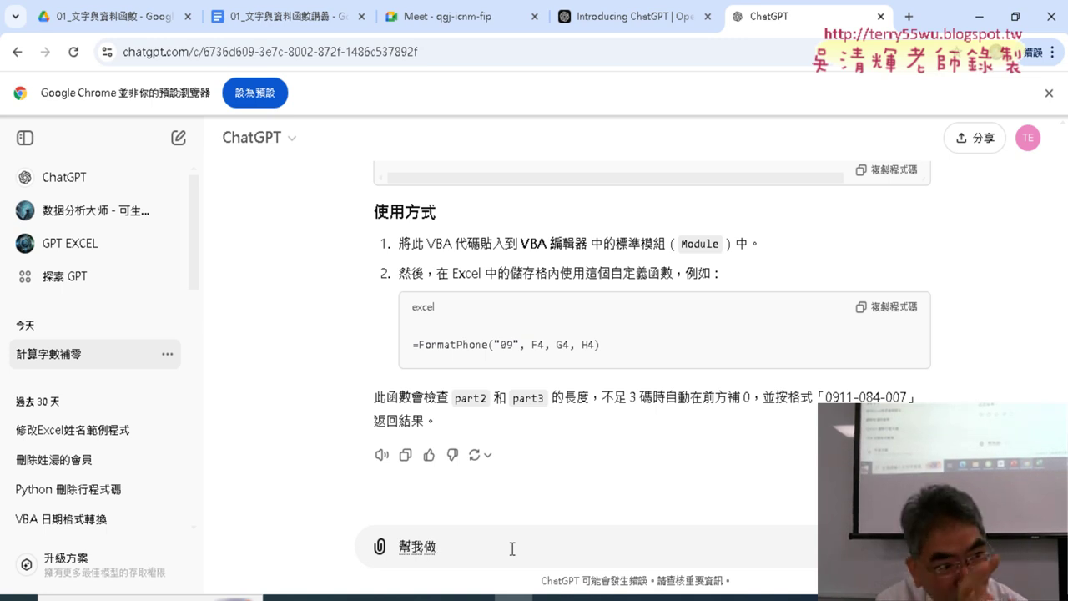
pyautogui.write('祥ㄒㄧ')
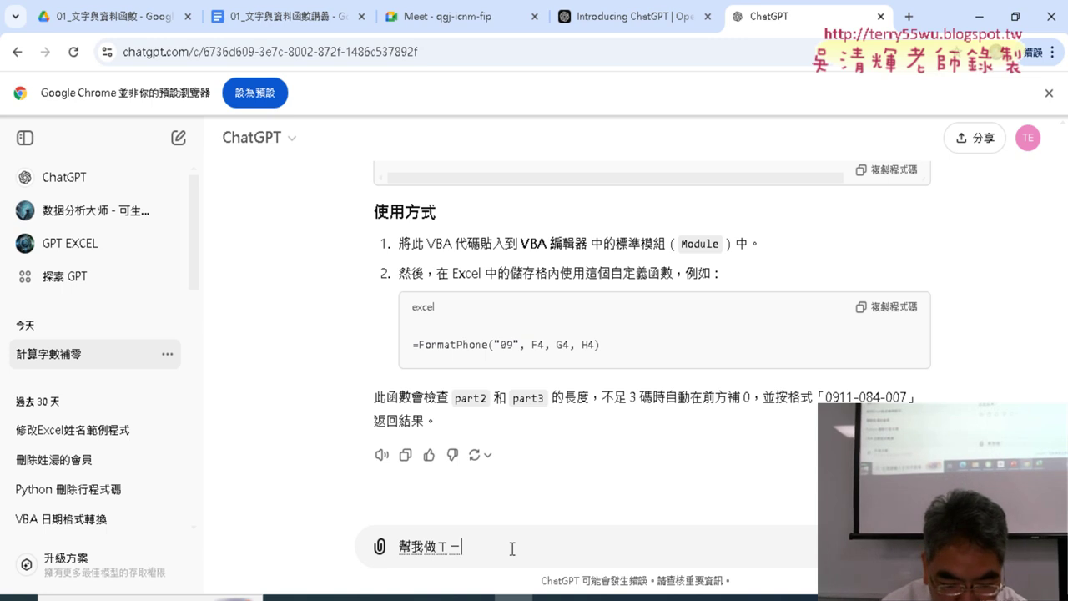
pyautogui.write('細')
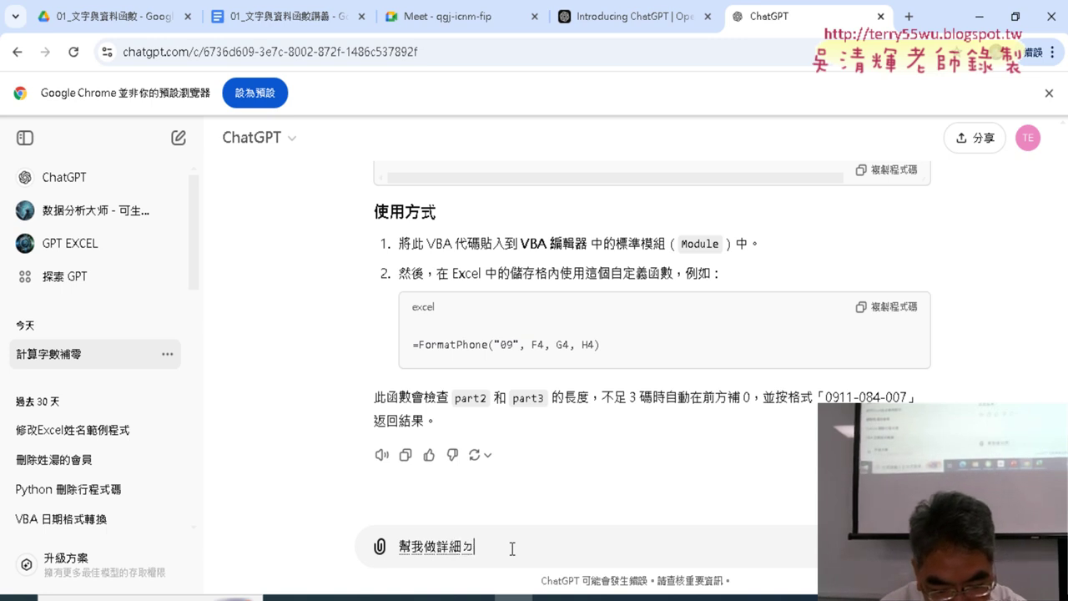
pyautogui.write('的ㄓㄨ')
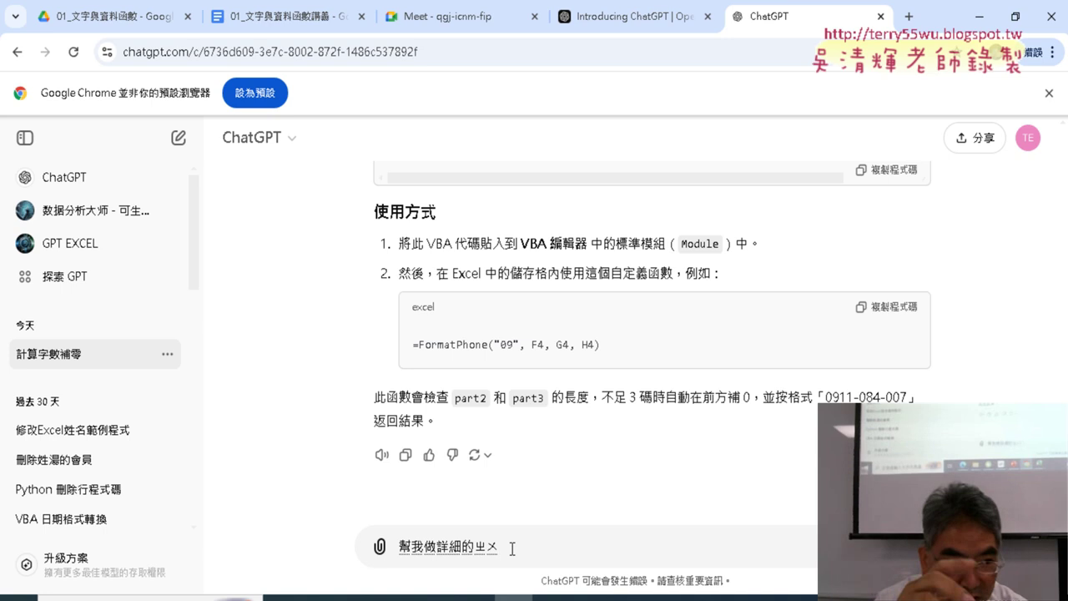
pyautogui.write('住ㄐㄧㄝ註解')
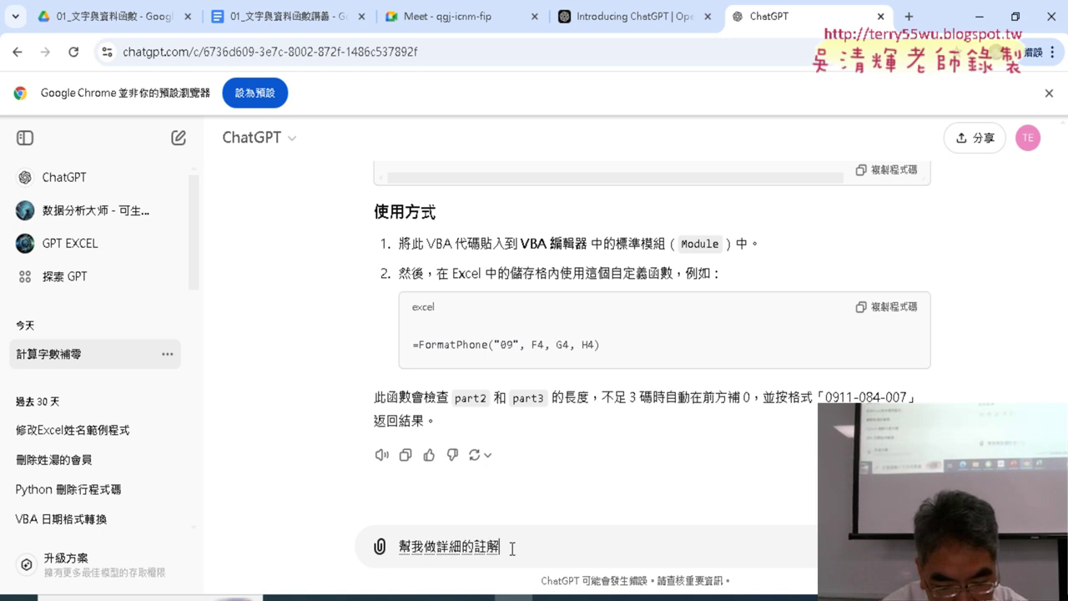
pyautogui.press('Return')
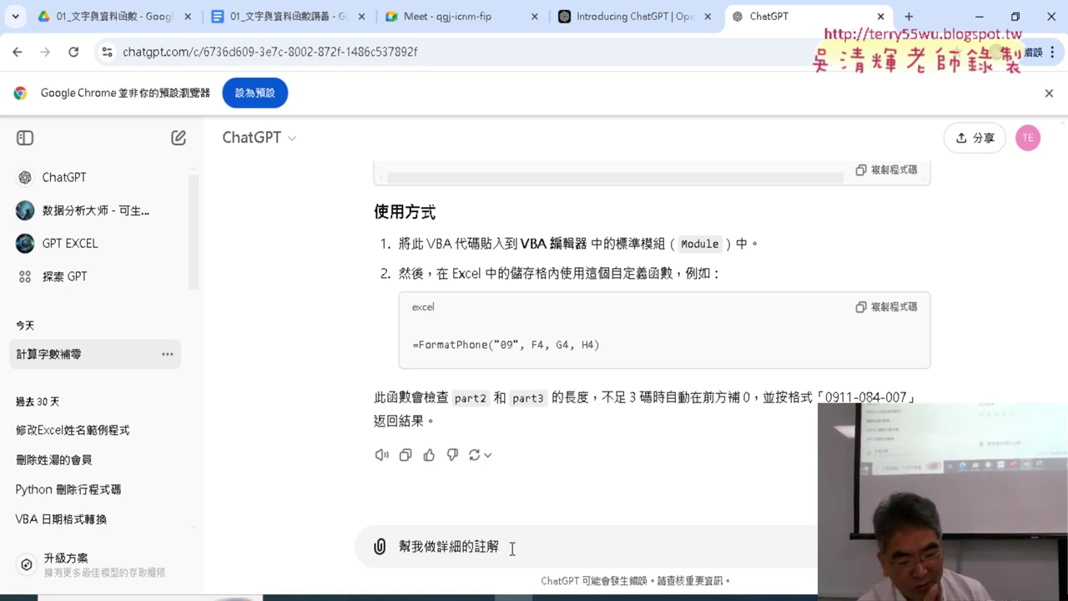
pyautogui.press('Return')
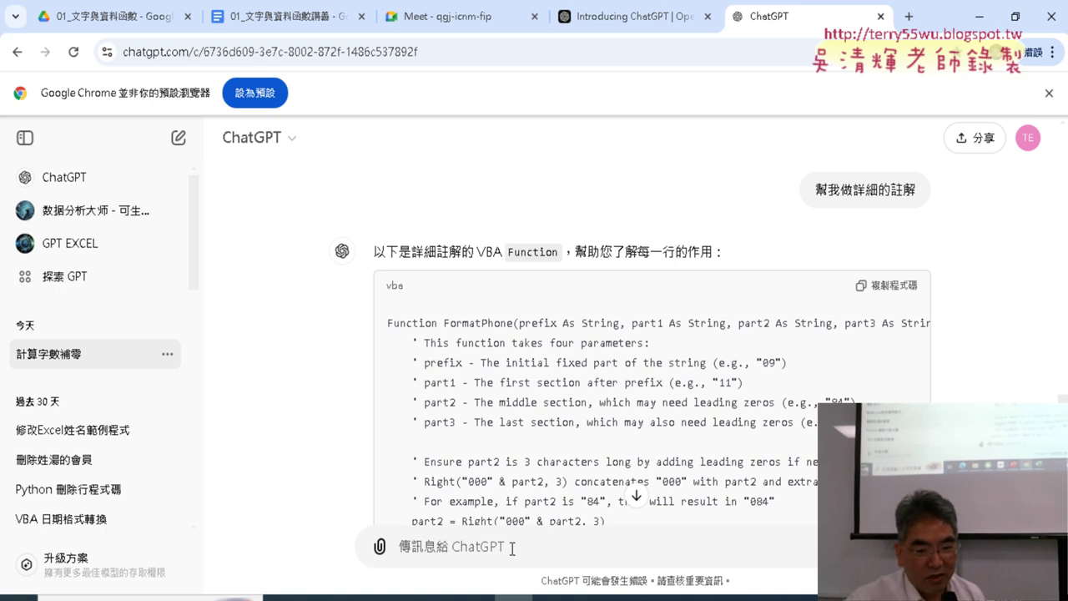
# Ask ChatGPT to rewrite the FormatPhone comments in Chinese
pyautogui.scroll(-1, 529, 412)
pyautogui.scroll(-3, 529, 382)
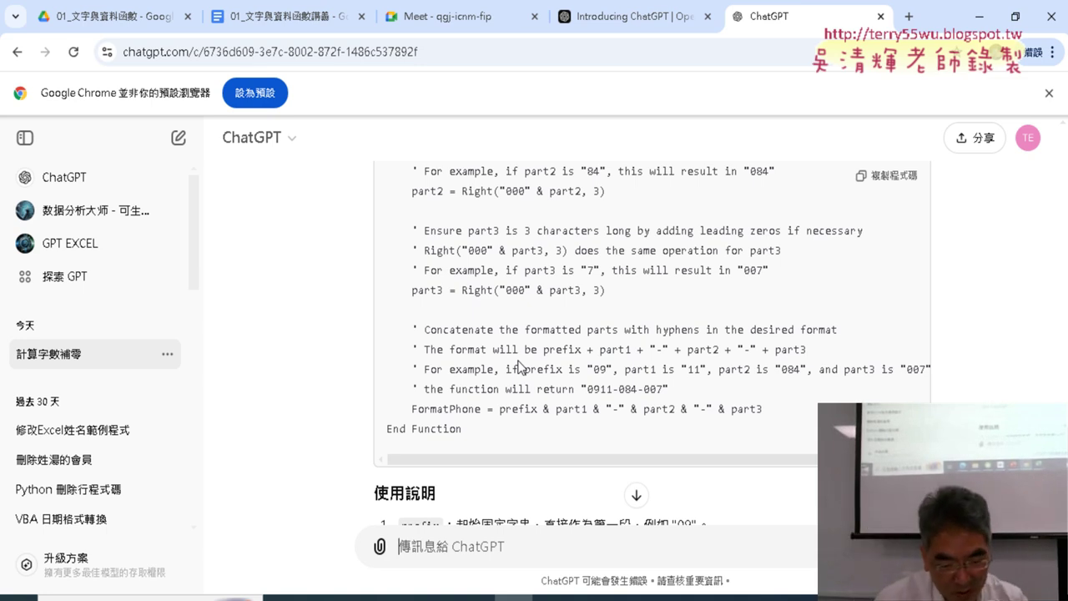
pyautogui.write('ㄑㄧㄥ')
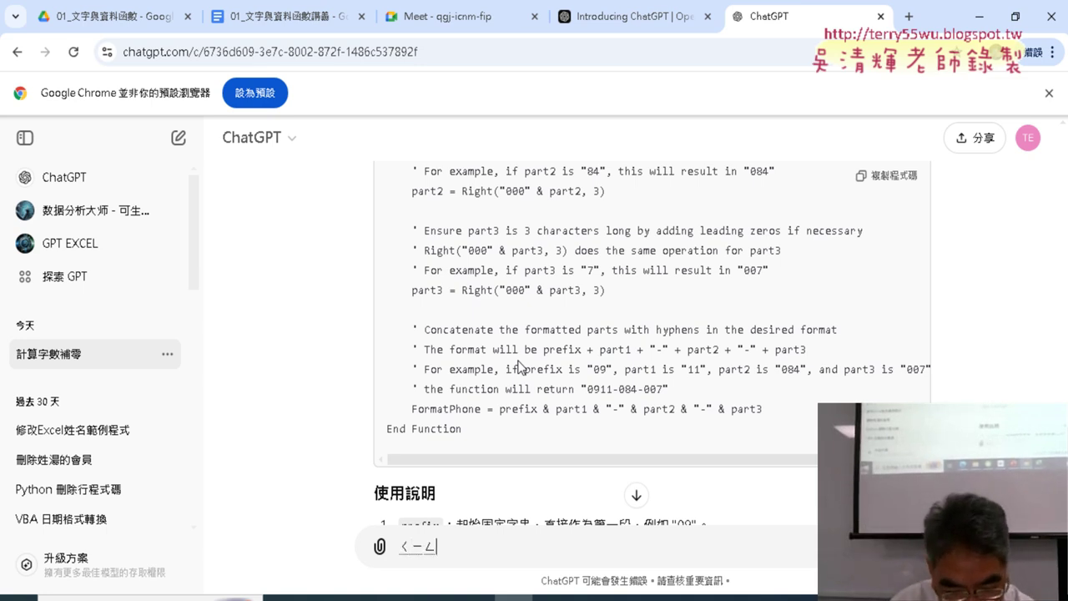
pyautogui.write('請改ㄨㄟ')
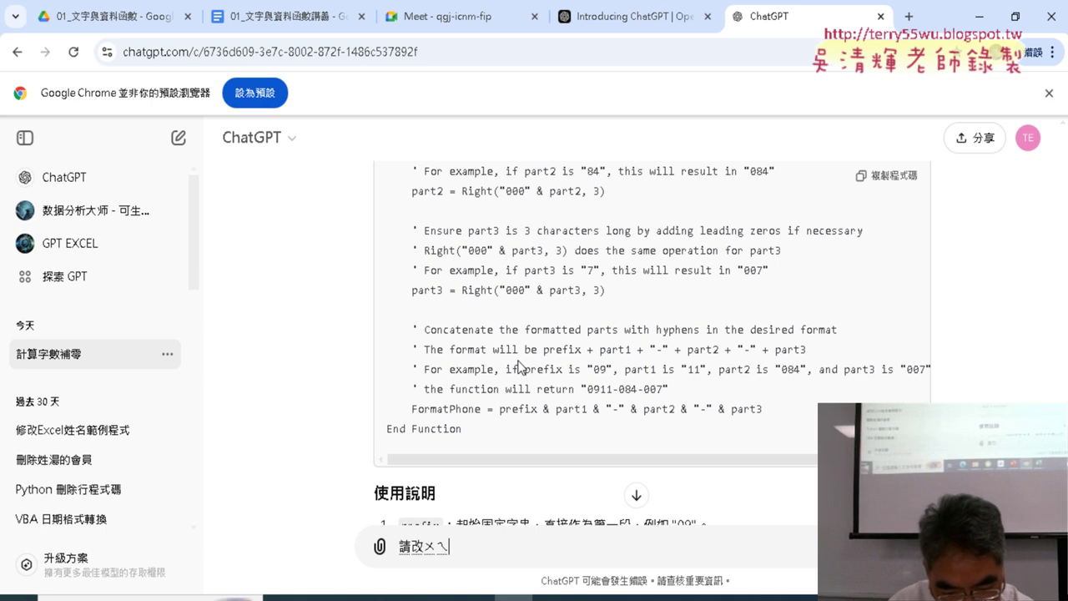
pyautogui.write('為')
pyautogui.write('ㄈㄢ')
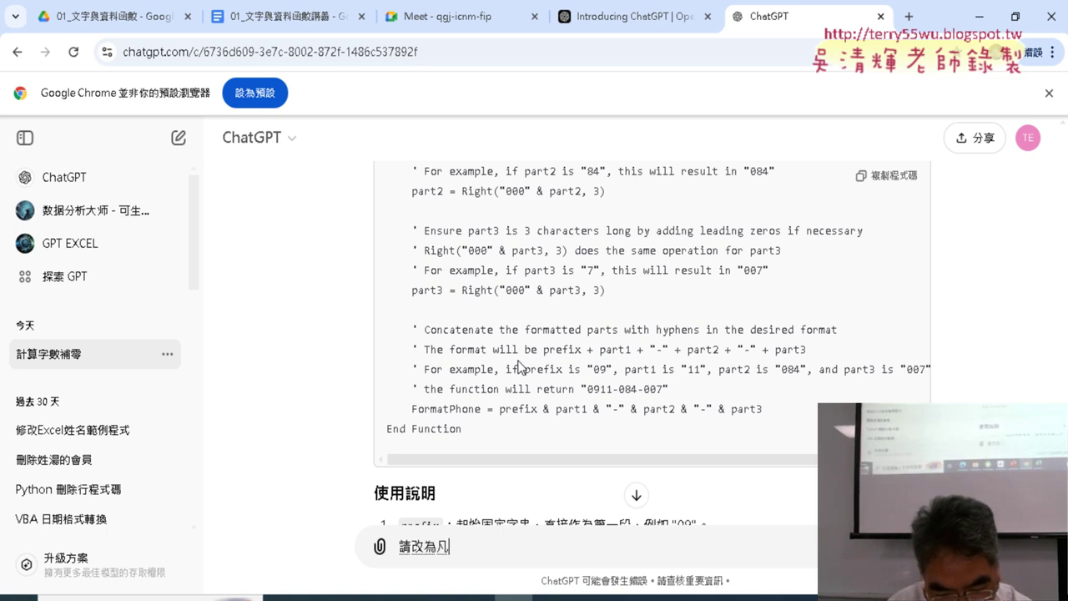
pyautogui.write('中')
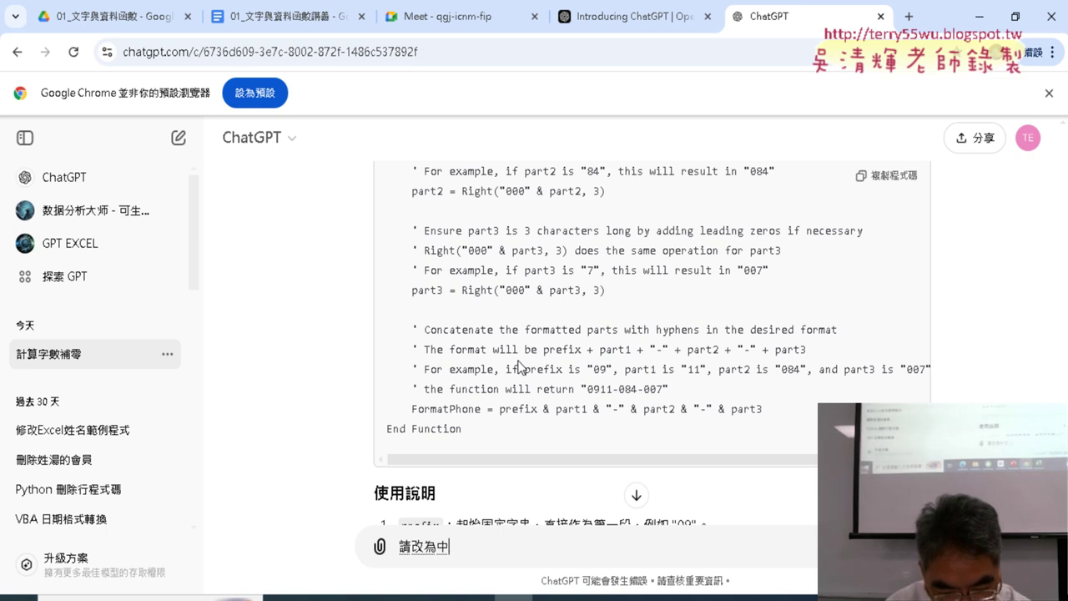
pyautogui.write('文ㄍ')
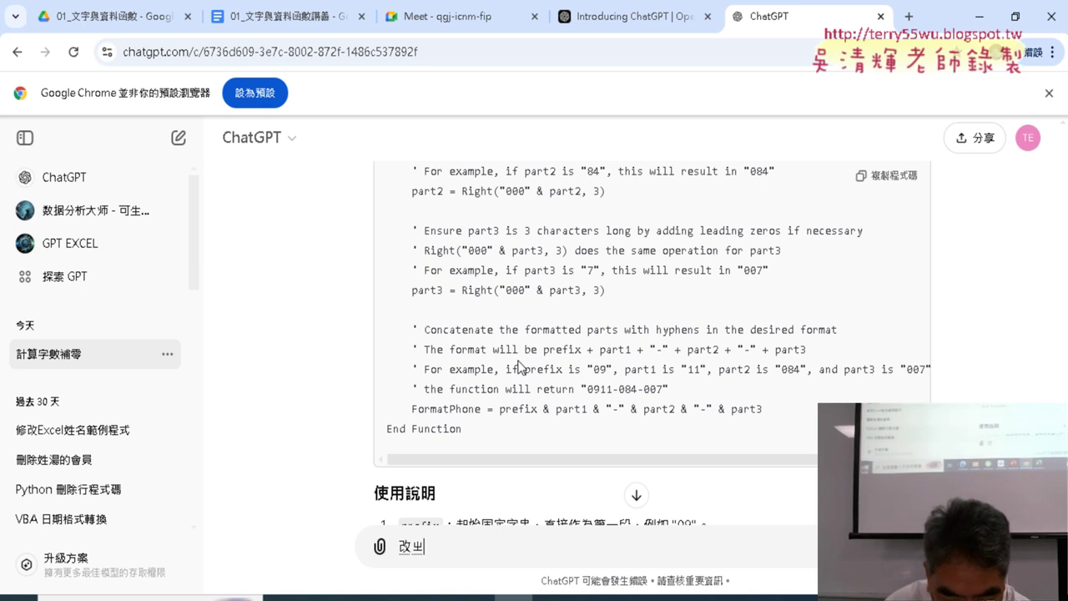
pyautogui.write('中文')
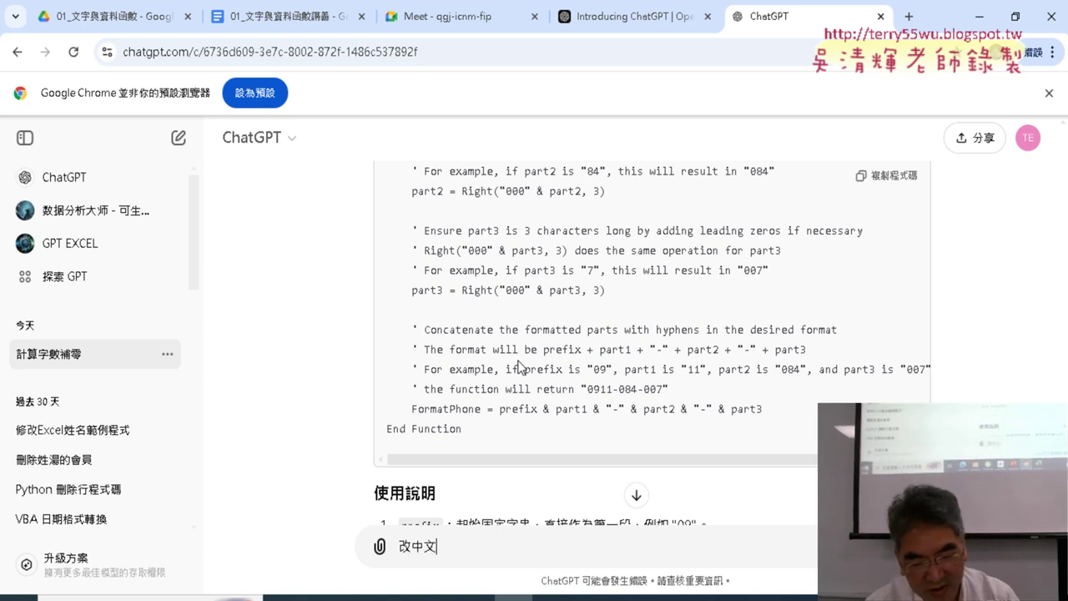
pyautogui.press('BackSpace')
pyautogui.press('BackSpace')
pyautogui.press('BackSpace')
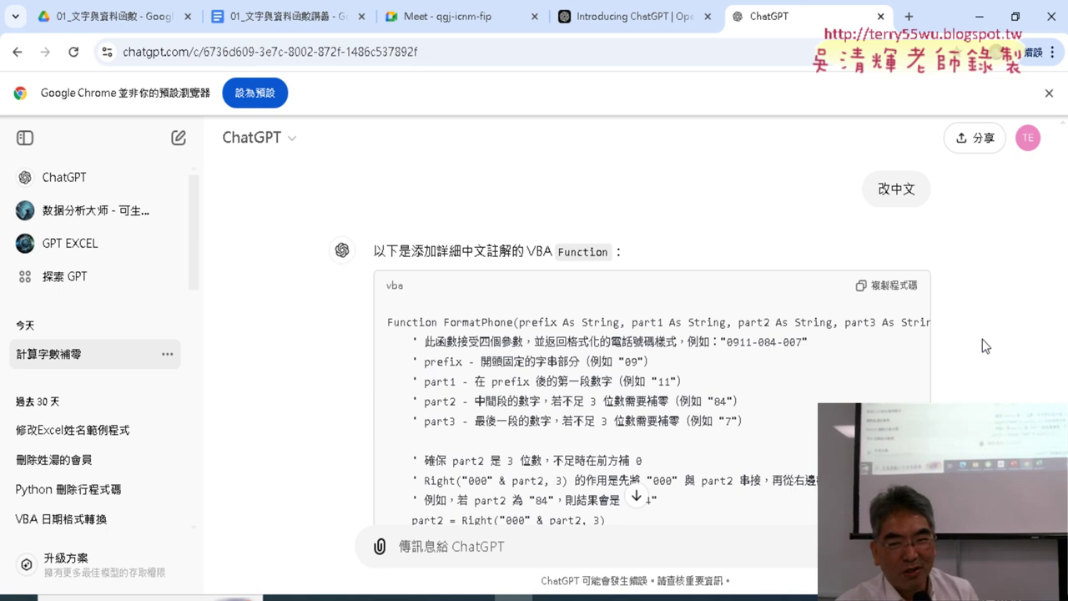
pyautogui.scroll(-1, 982, 338)
pyautogui.scroll(-1, 983, 338)
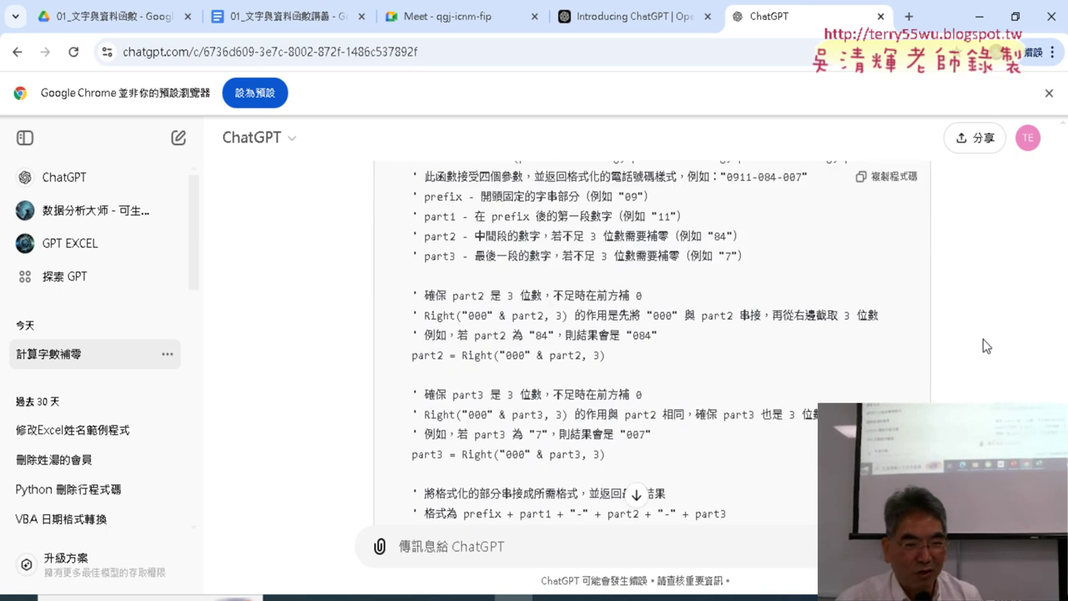
pyautogui.scroll(-2, 983, 339)
pyautogui.scroll(-2, 983, 339)
pyautogui.scroll(-1, 983, 339)
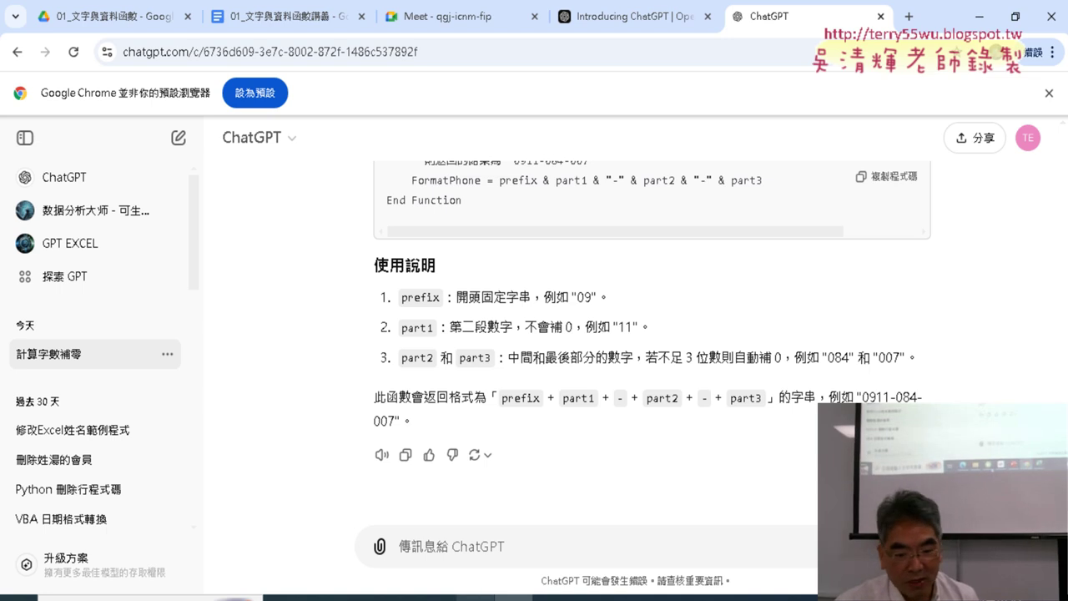
# Highlight slide 5's points on 生成公式, custom functions and VBA Sub, then return to Excel
pyautogui.click(475, 597)
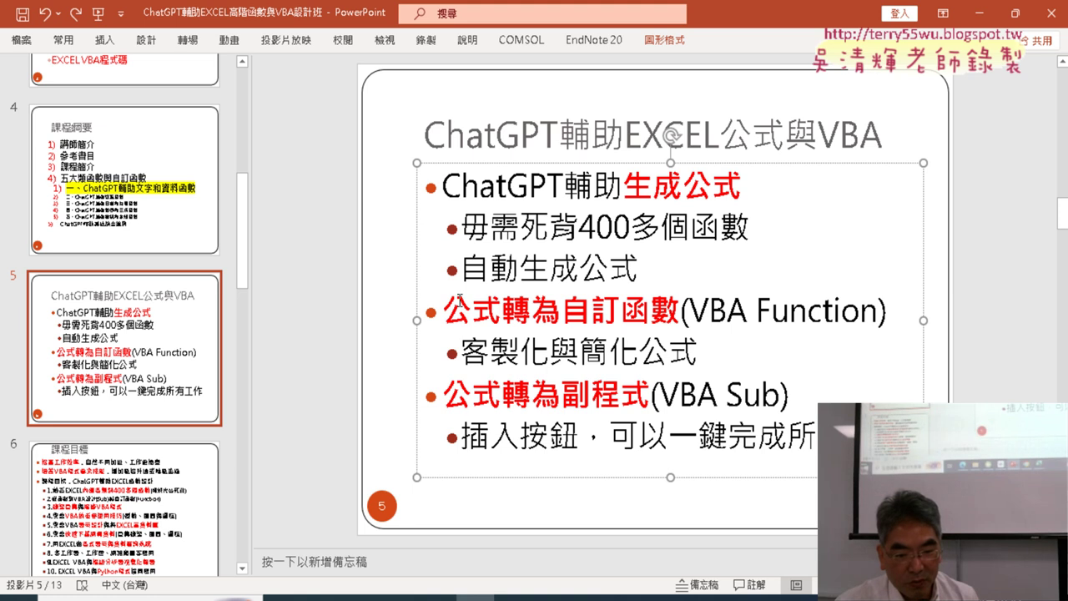
pyautogui.moveTo(622, 185); pyautogui.dragTo(743, 187)
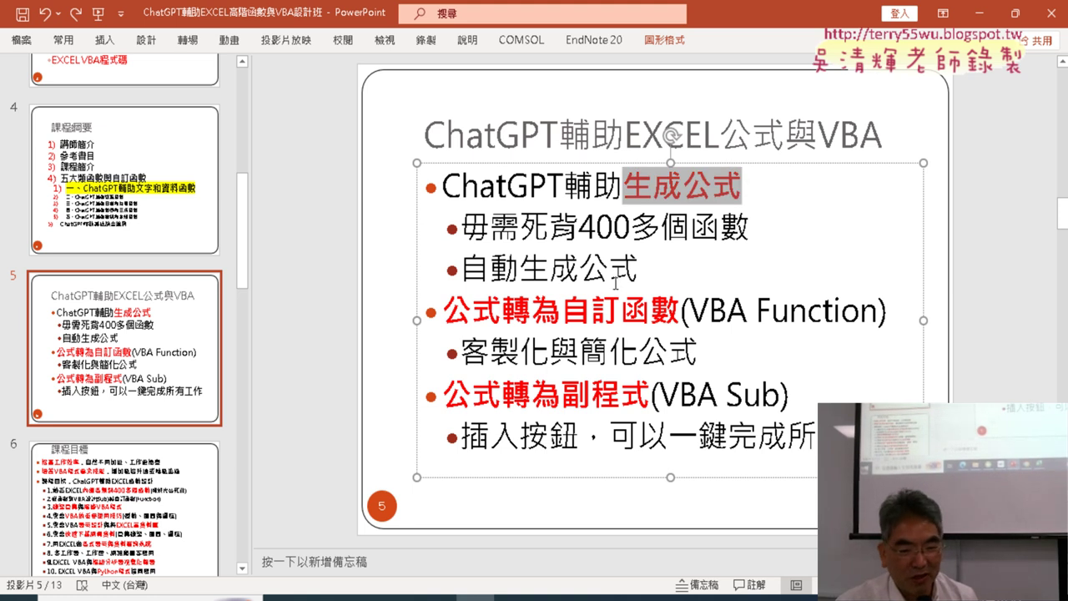
pyautogui.moveTo(443, 311); pyautogui.dragTo(896, 327)
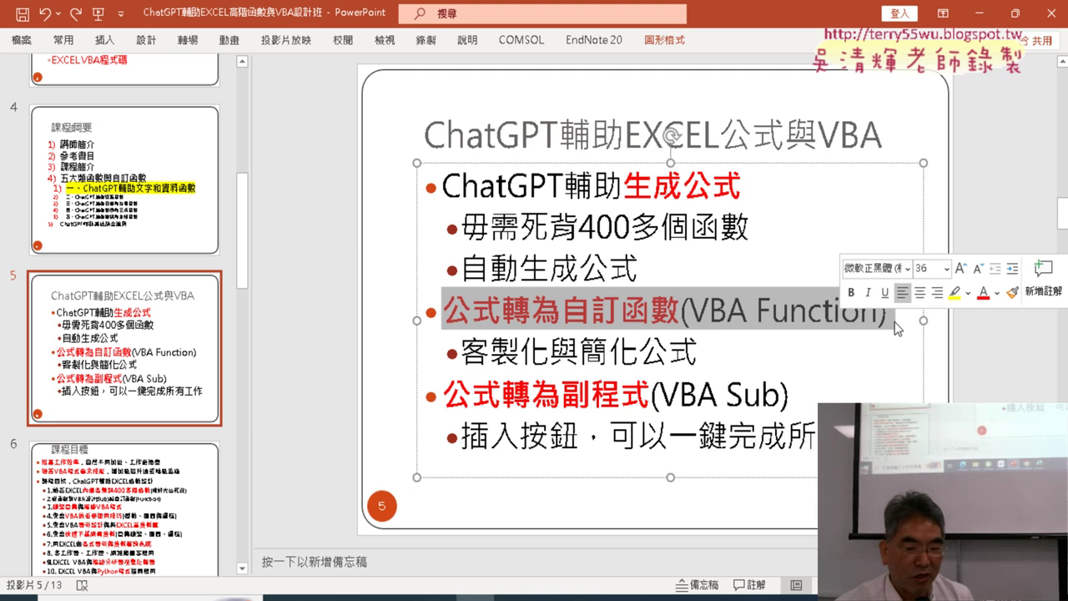
pyautogui.moveTo(443, 394); pyautogui.dragTo(790, 407)
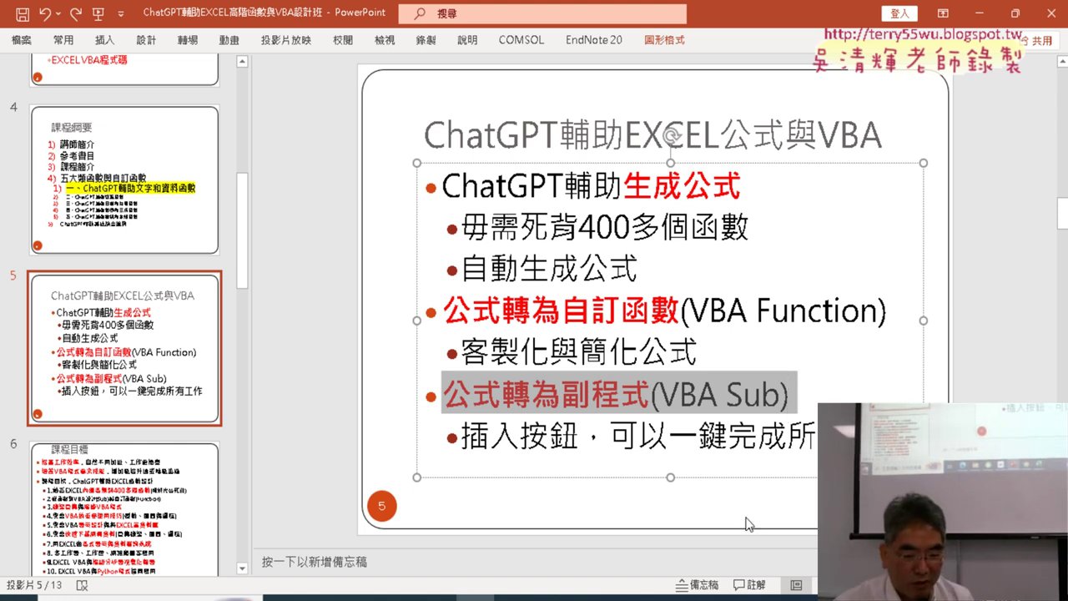
pyautogui.moveTo(573, 598)
pyautogui.click(433, 576)
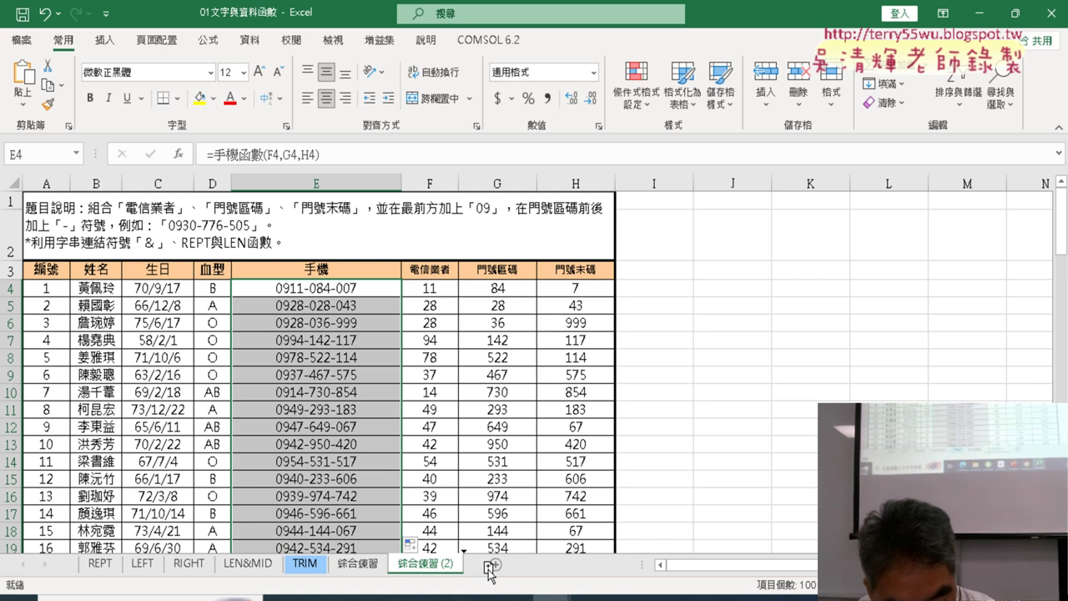
# Copy the 綜合練習 (2) sheet as 綜合練習 (3) and select E4
pyautogui.moveTo(490, 572); pyautogui.dragTo(491, 572)
pyautogui.click(413, 523)
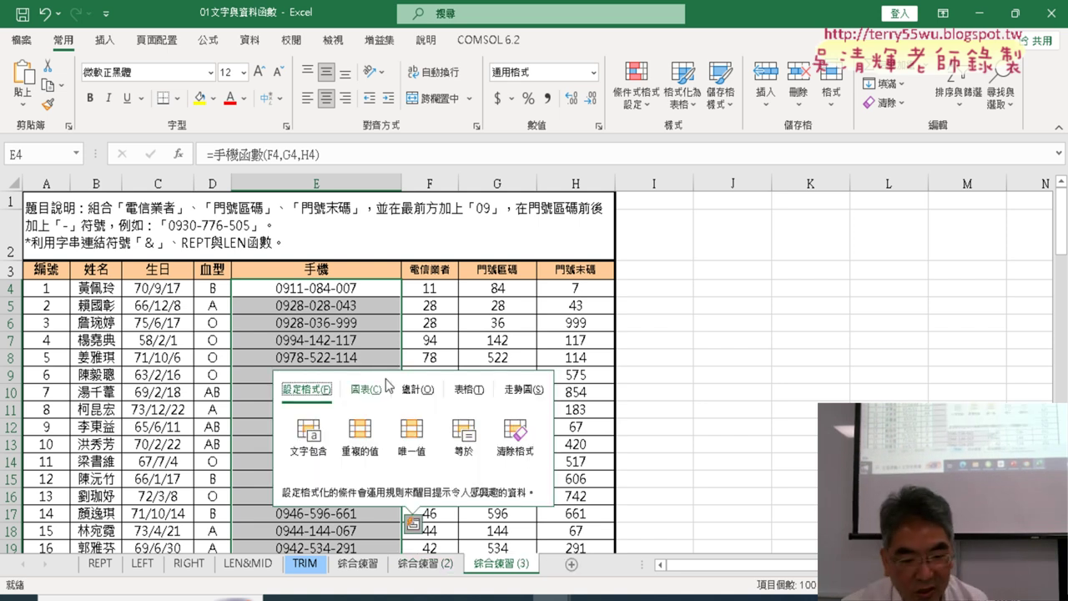
pyautogui.click(364, 291)
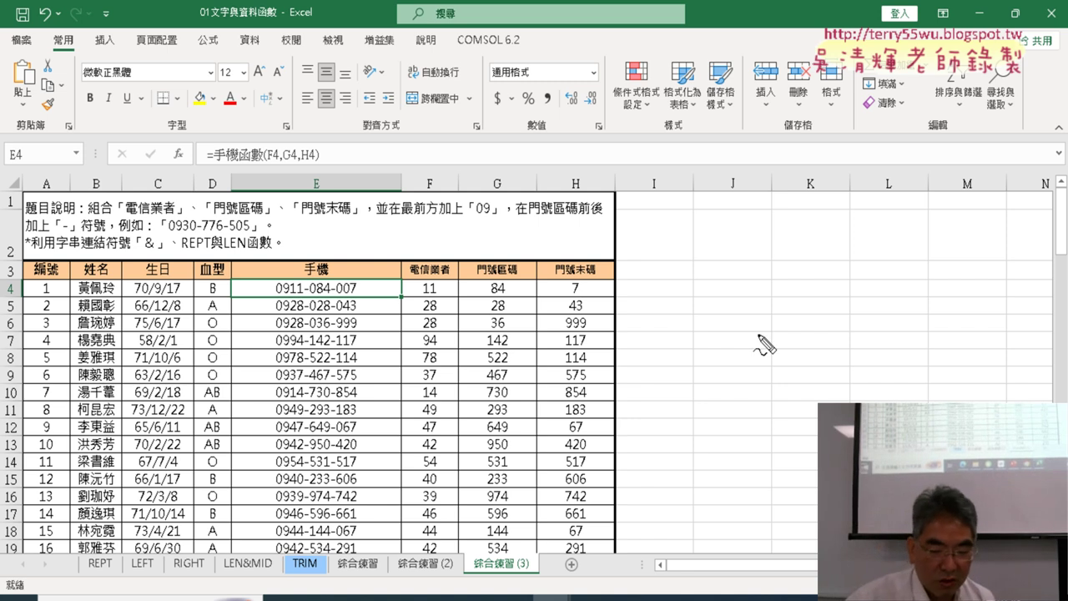
# Annotate with red pen boxes over columns I–K, plus an arrow and an X on column E
pyautogui.moveTo(690, 276)
pyautogui.mouseDown()
pyautogui.moveTo(690, 313)
pyautogui.moveTo(815, 292)
pyautogui.moveTo(814, 315)
pyautogui.mouseUp()
pyautogui.moveTo(691, 314); pyautogui.dragTo(815, 316)
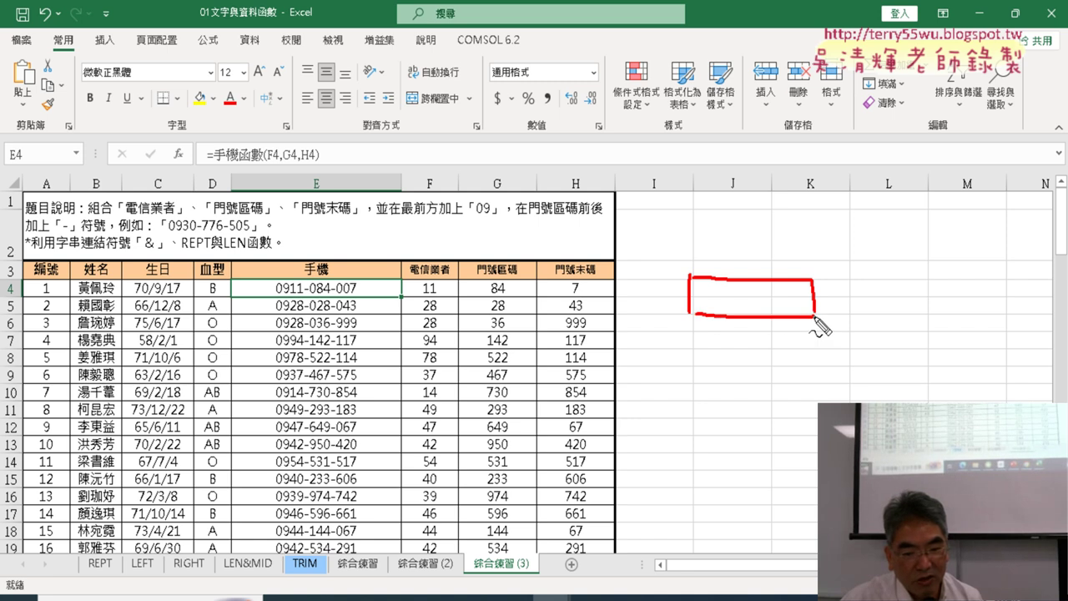
pyautogui.moveTo(693, 334)
pyautogui.mouseDown()
pyautogui.moveTo(695, 367)
pyautogui.moveTo(819, 343)
pyautogui.moveTo(723, 369)
pyautogui.moveTo(694, 365)
pyautogui.mouseUp()
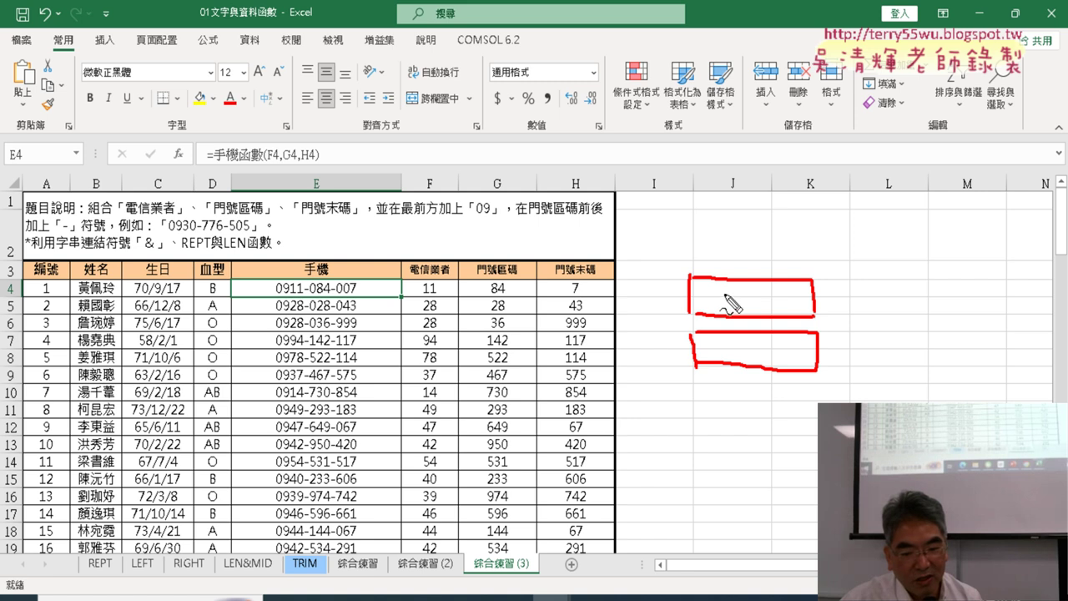
pyautogui.moveTo(328, 283); pyautogui.dragTo(319, 417)
pyautogui.moveTo(302, 374); pyautogui.dragTo(335, 414)
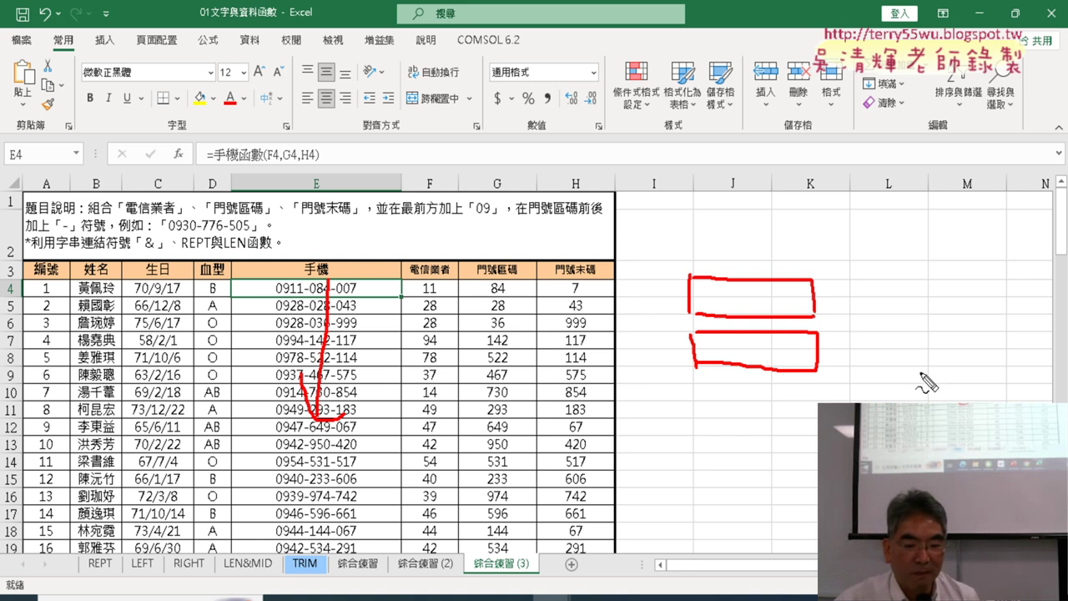
pyautogui.moveTo(346, 325); pyautogui.dragTo(307, 382)
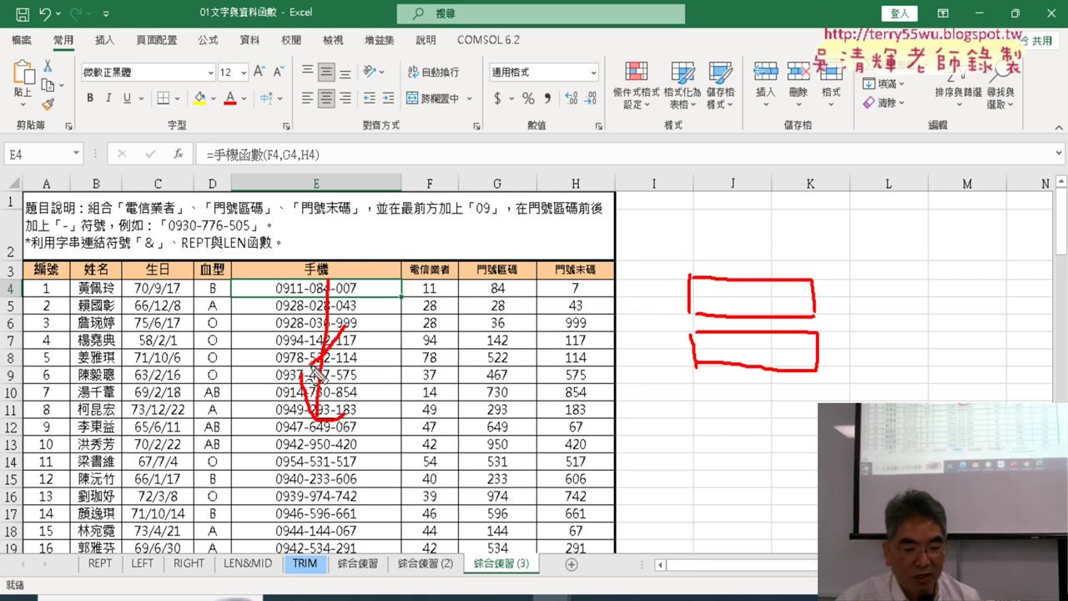
pyautogui.moveTo(294, 314); pyautogui.dragTo(368, 403)
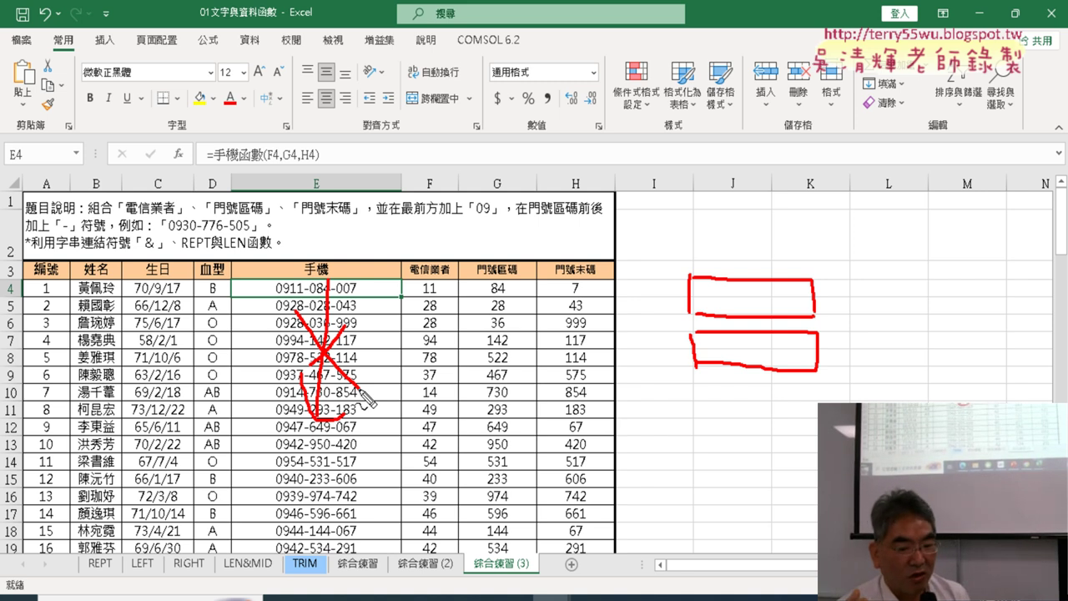
# Clear the pen marks, return to the 綜合練習 (2) sheet and select cell J3
pyautogui.press('Escape')
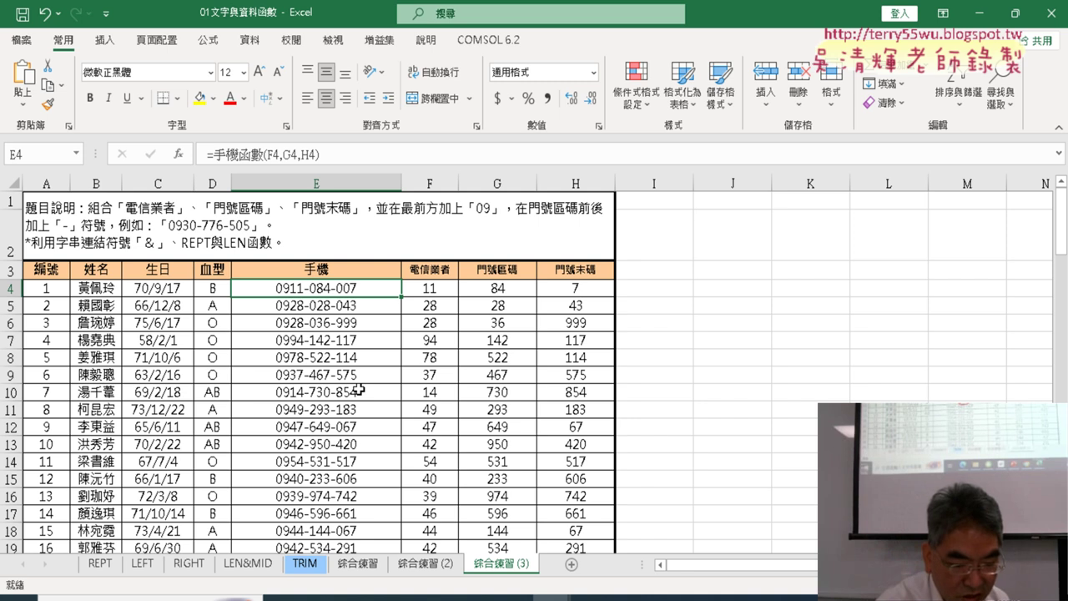
pyautogui.click(431, 565)
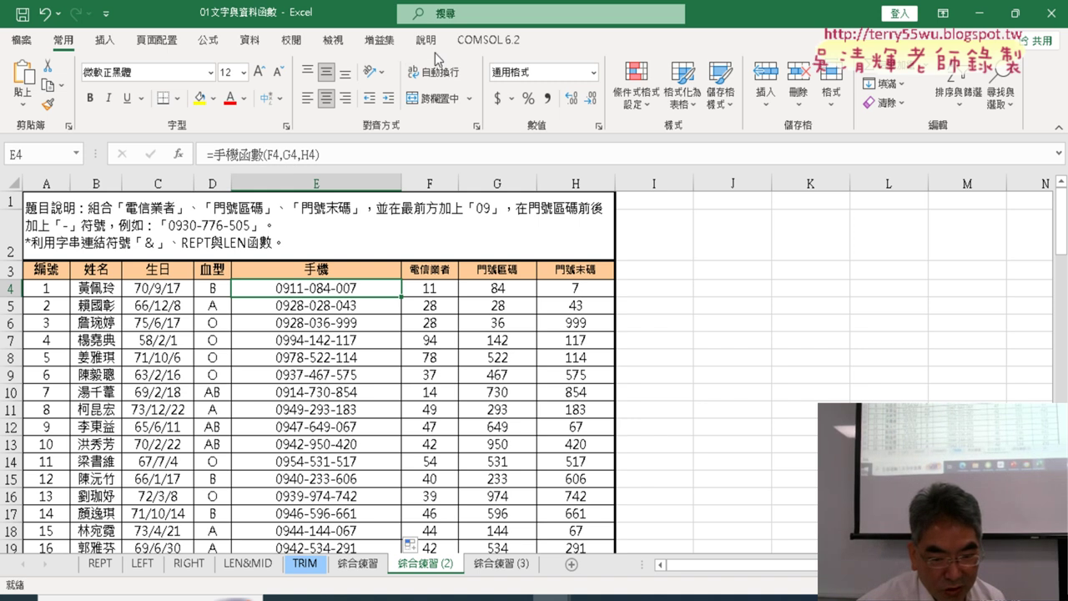
pyautogui.click(742, 264)
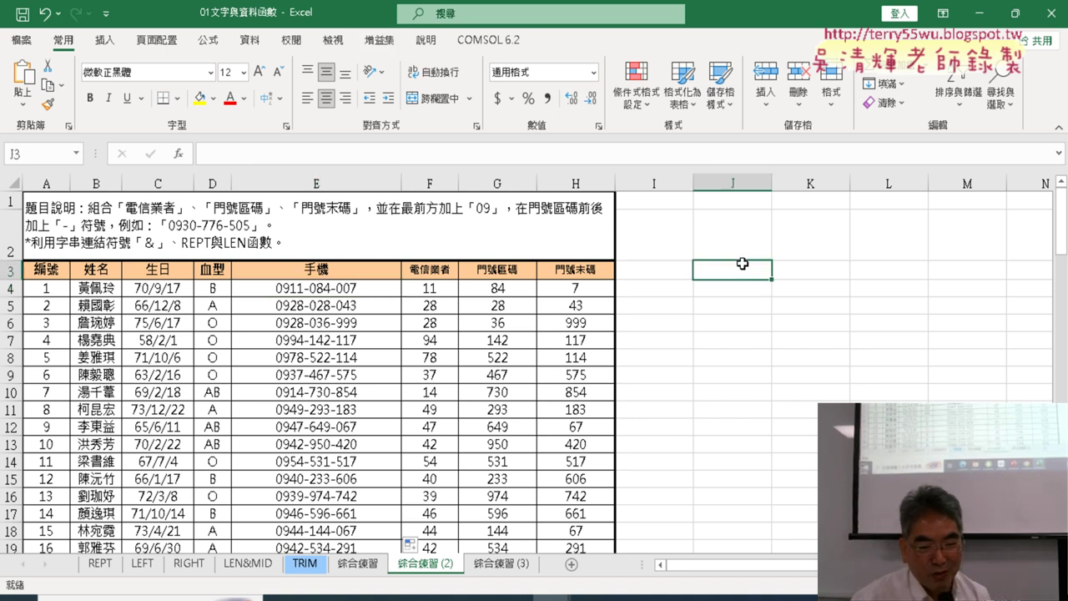